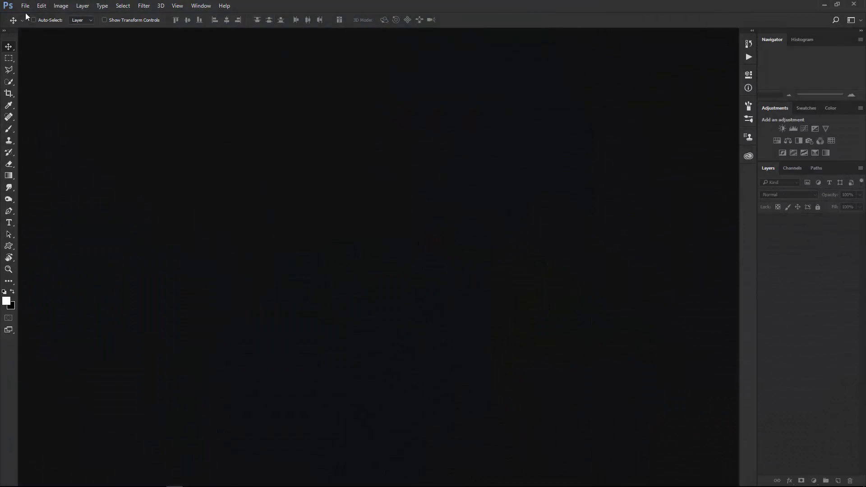
- Open the architecture, girl-in-white-dress, moon, seagull and street images from the Tutorial Image folder
left_click(25, 6)
left_click(32, 23)
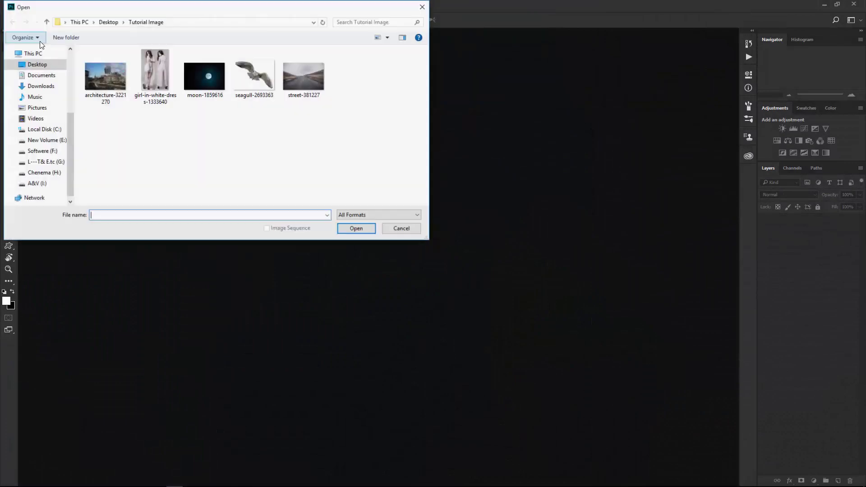
left_click_drag(89, 116, 323, 69)
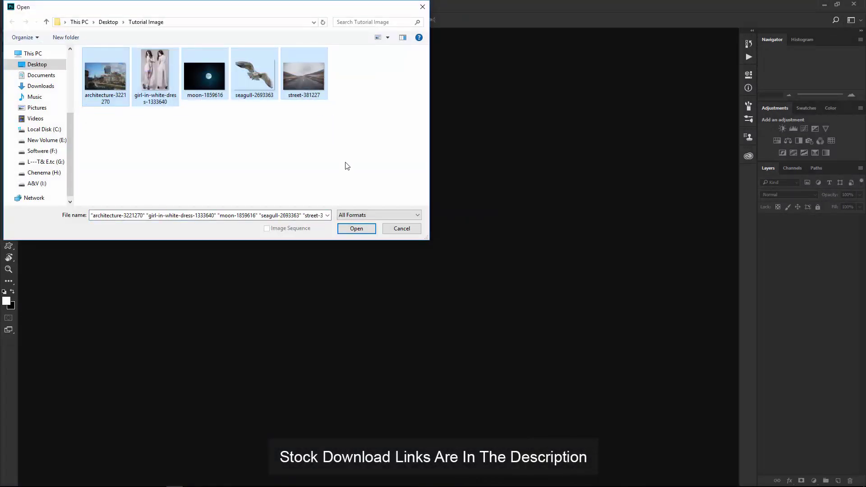
left_click(356, 229)
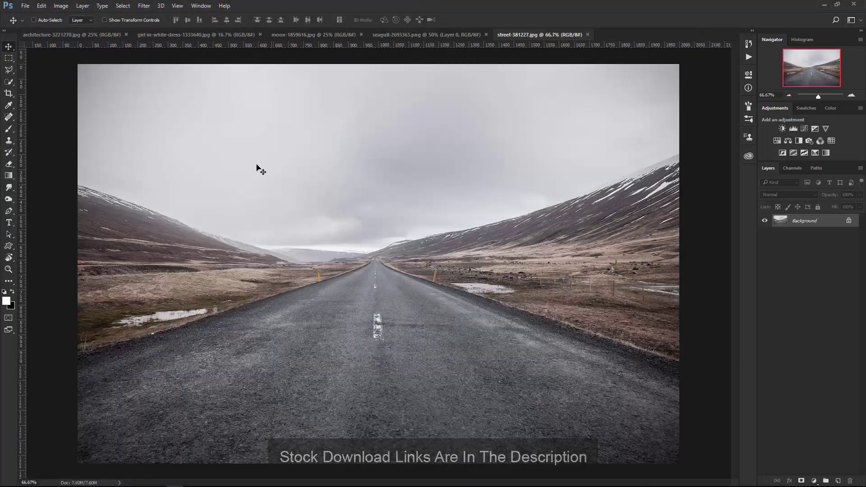
- Quick-select the right-hand girl's hair, face edge and upper dress back
left_click(173, 34)
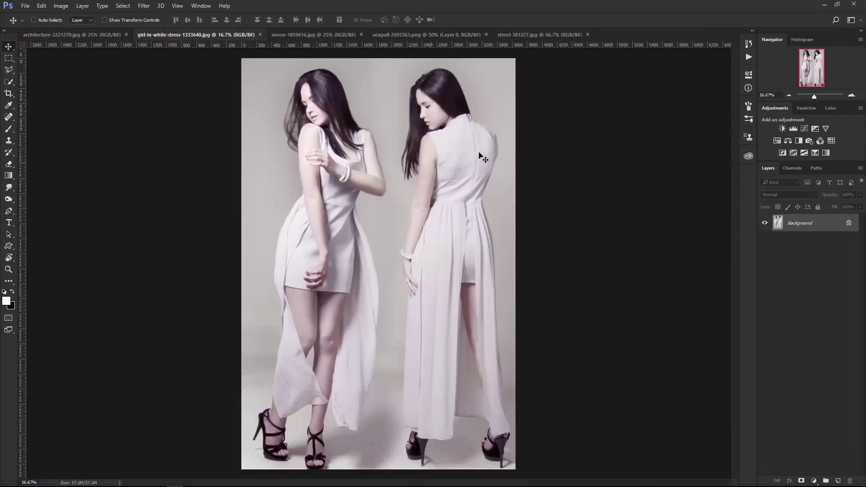
scroll(467, 110, "up", 2)
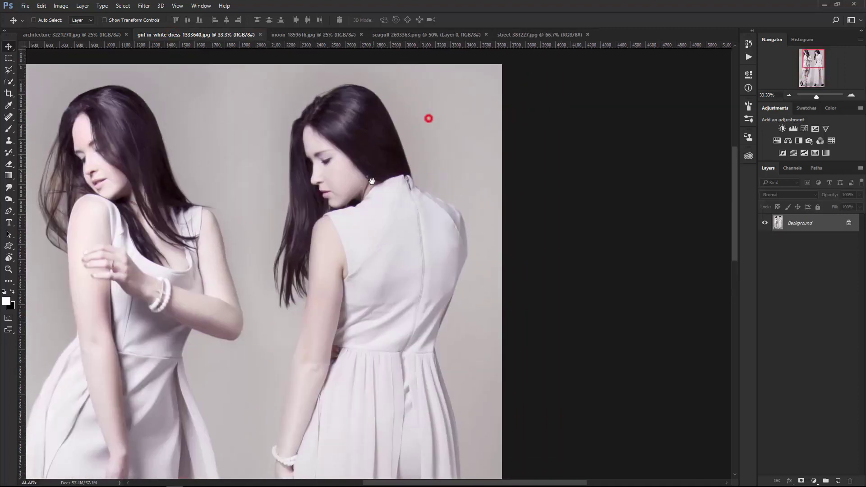
left_click(7, 83)
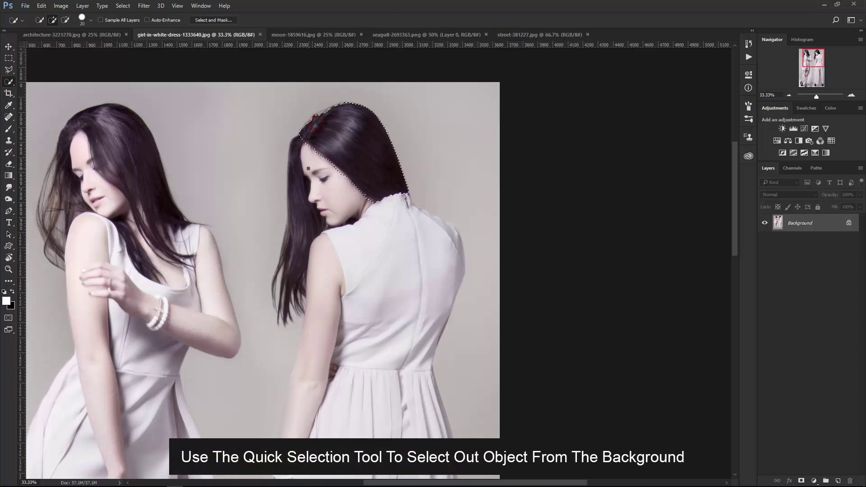
mouse_move(316, 122)
left_mouse_down()
mouse_move(277, 290)
mouse_move(321, 341)
left_mouse_up()
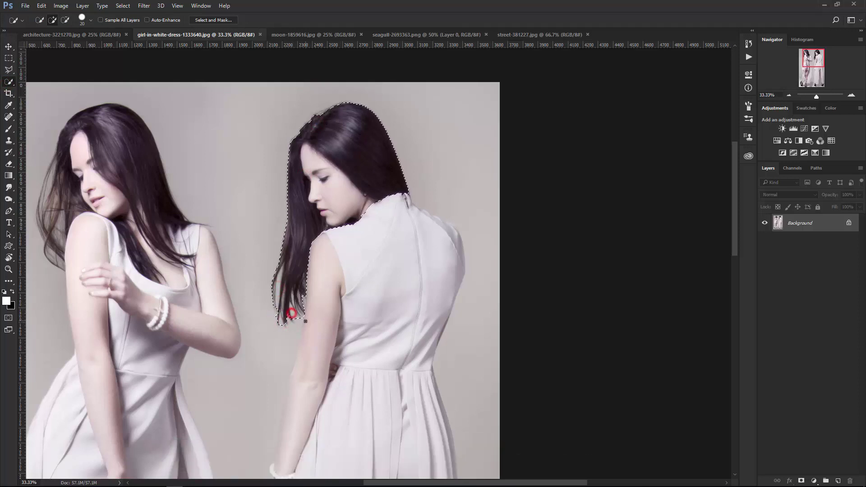
left_click_drag(400, 255, 420, 265)
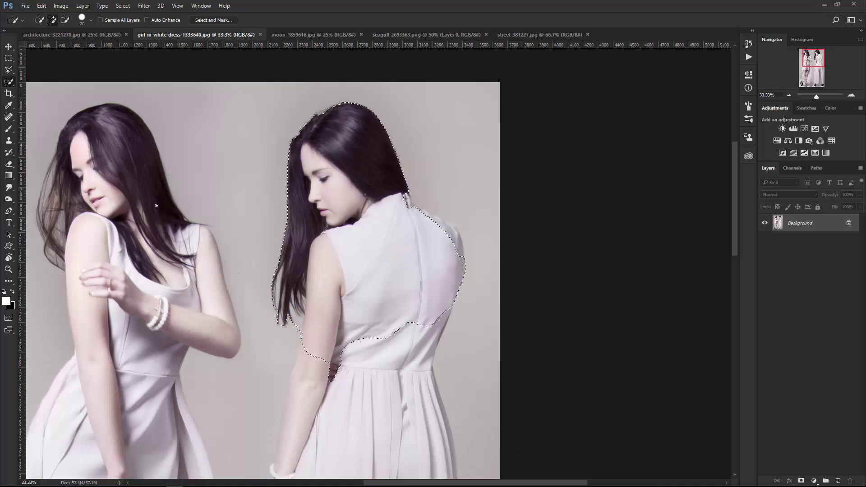
- Subtract the background gaps between her hair and arm from the selection
left_click(65, 20)
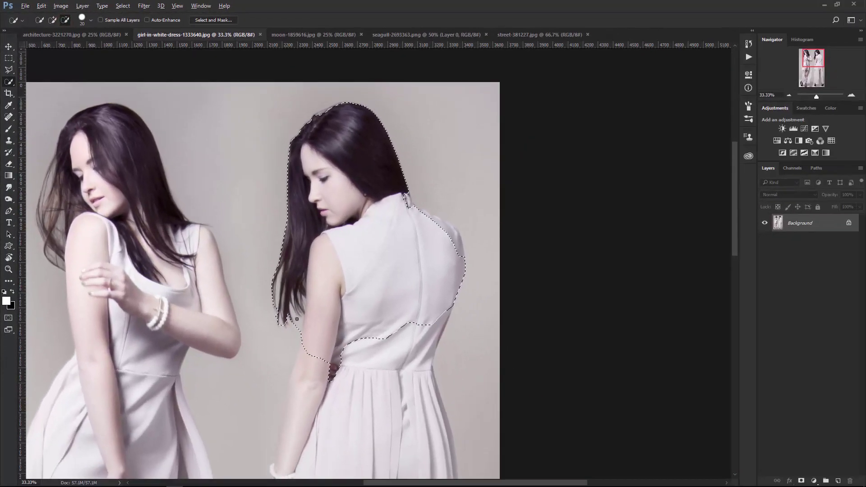
left_click(297, 319)
scroll(285, 320, "up", 2)
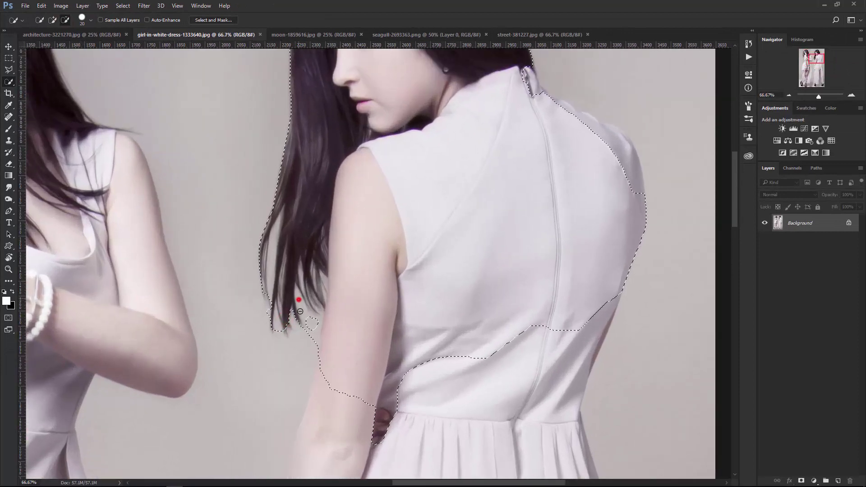
left_click_drag(300, 311, 306, 330)
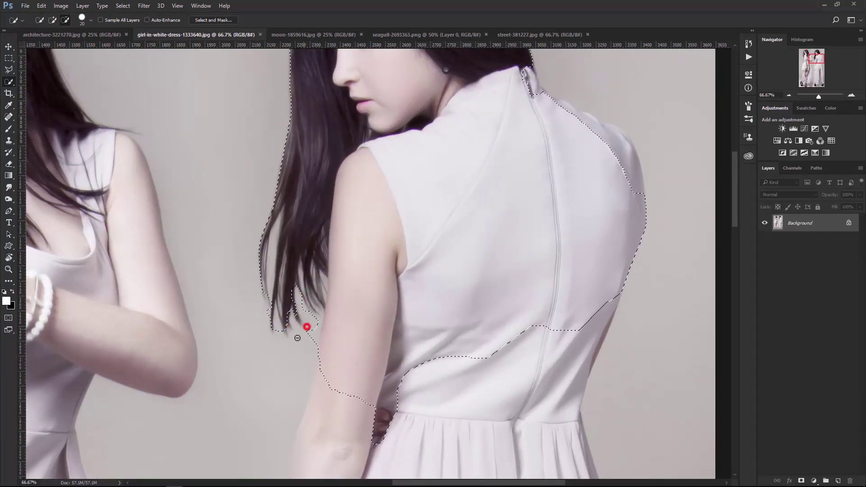
left_click(317, 318)
left_click(314, 332)
- Add the hair strand, forearm, dress's right edge and lower skirt to the selection
left_click(52, 21)
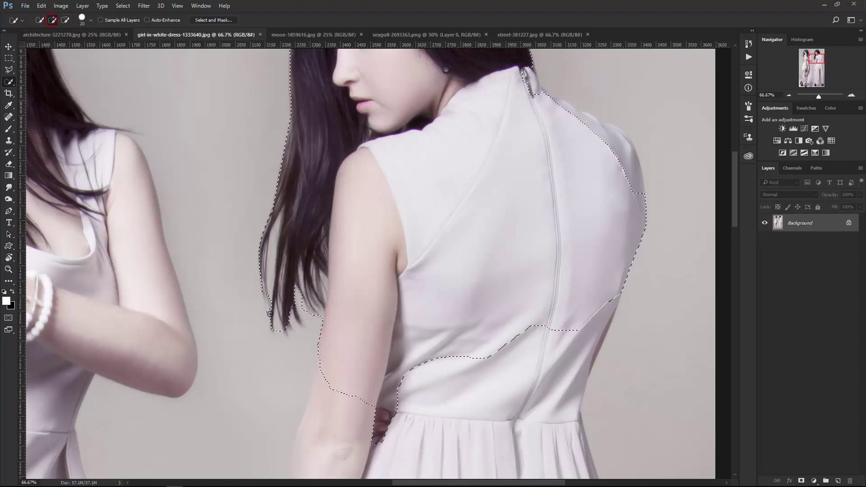
left_click(297, 319)
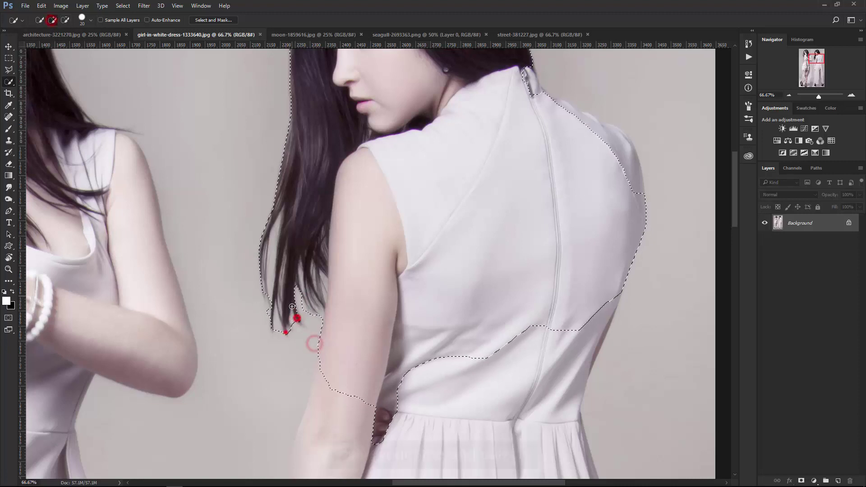
scroll(315, 338, "down", 5)
left_click_drag(217, 299, 208, 377)
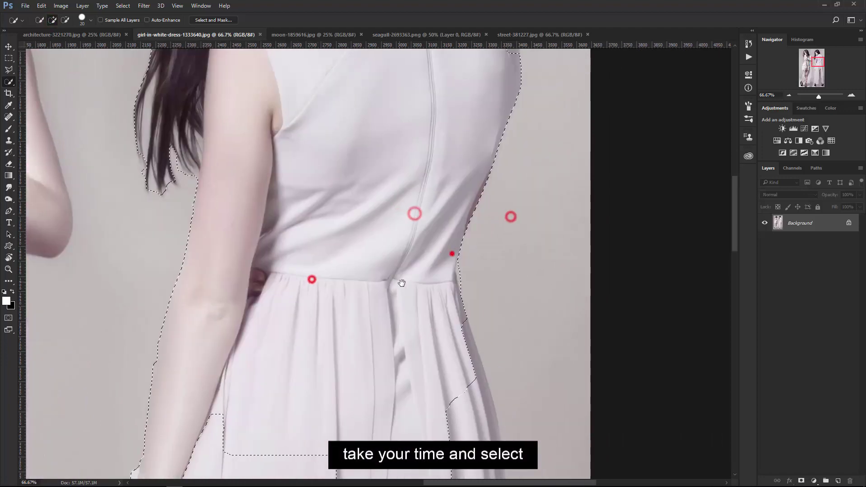
scroll(440, 357, "up", 2)
left_click_drag(451, 251, 465, 325)
scroll(466, 410, "down", 4)
mouse_move(418, 199)
left_mouse_down()
mouse_move(437, 308)
mouse_move(304, 228)
left_mouse_up()
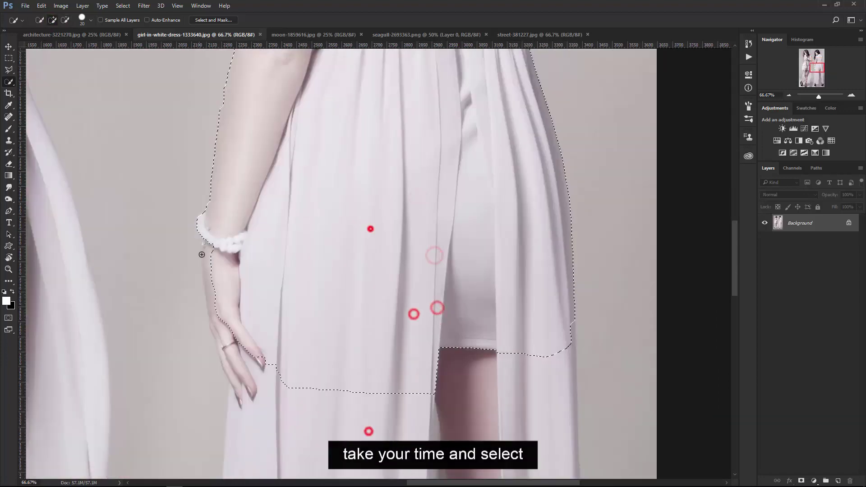
- Extend the selection down the hand's edge, the dress's right edge and the lower skirt
key("ctrl+minus")
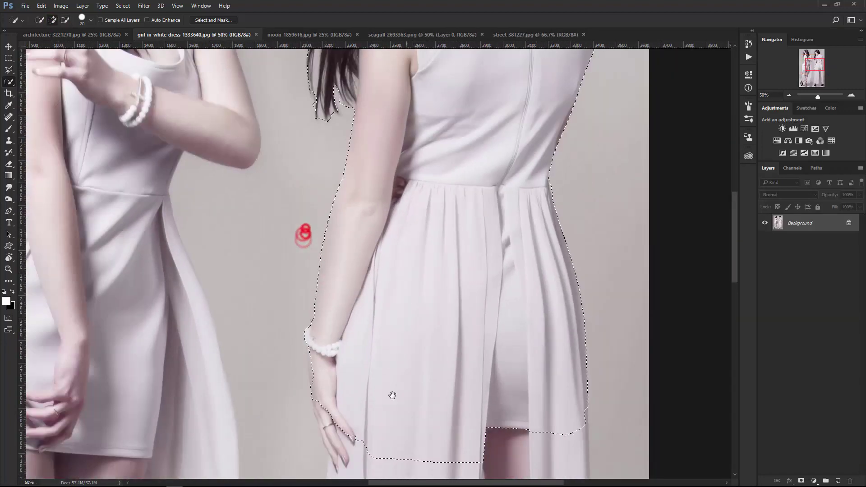
scroll(392, 394, "down", 3)
scroll(392, 394, "right", 2)
left_click_drag(224, 253, 241, 366)
left_click_drag(497, 307, 493, 348)
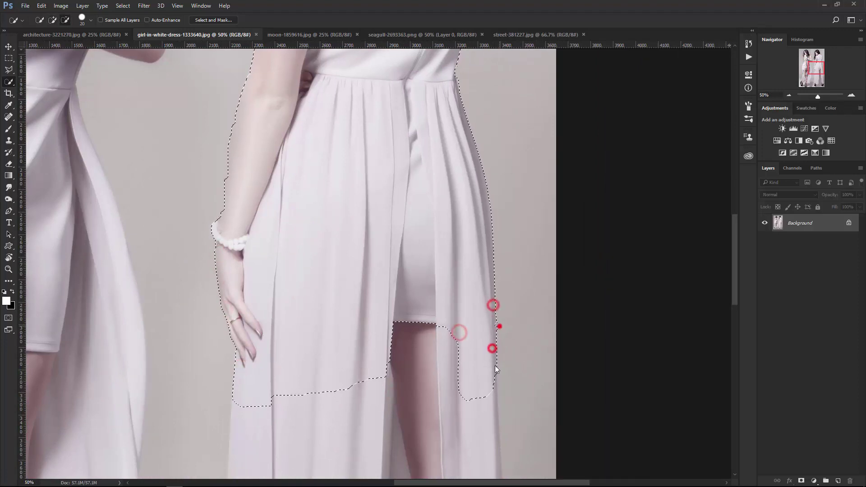
left_click_drag(491, 387, 488, 402)
scroll(489, 392, "down", 3)
left_click_drag(475, 315, 478, 412)
scroll(493, 398, "down", 3)
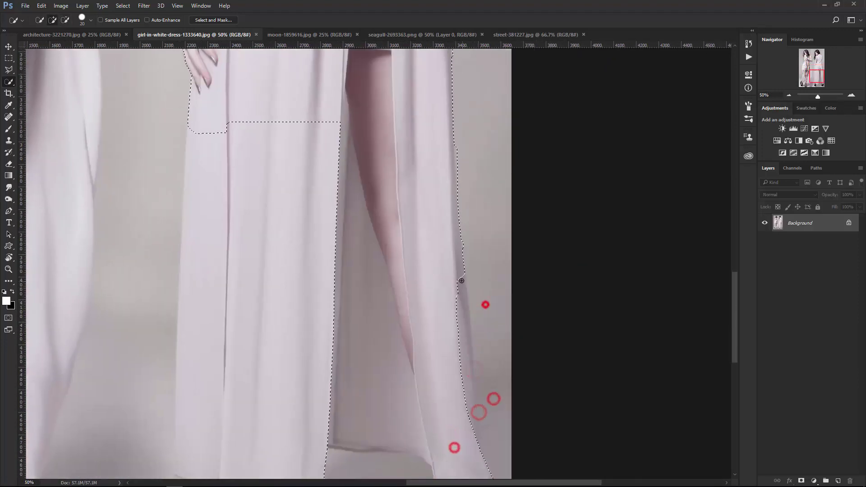
- Add the shoes and heels to the selection, then fit the whole image in view
left_click_drag(460, 280, 466, 353)
scroll(468, 305, "down", 3)
scroll(468, 305, "down", 3)
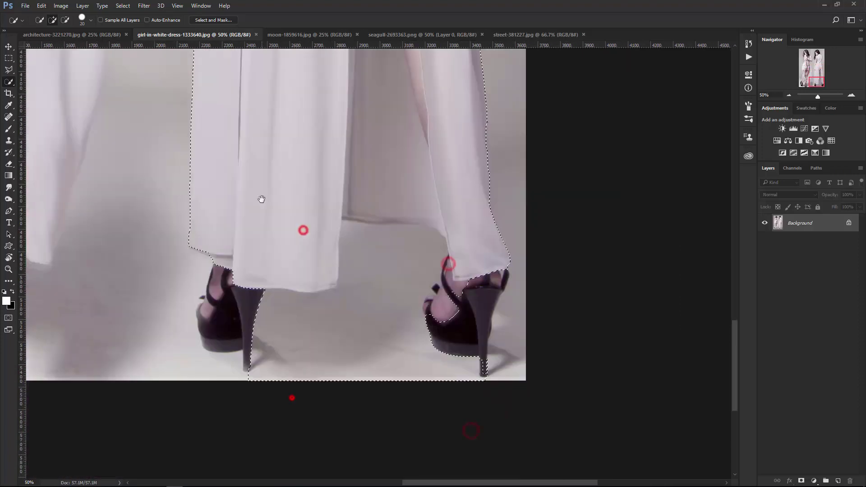
left_click_drag(255, 293, 248, 370)
left_click_drag(439, 252, 425, 311)
left_click(483, 374)
key("ctrl+0")
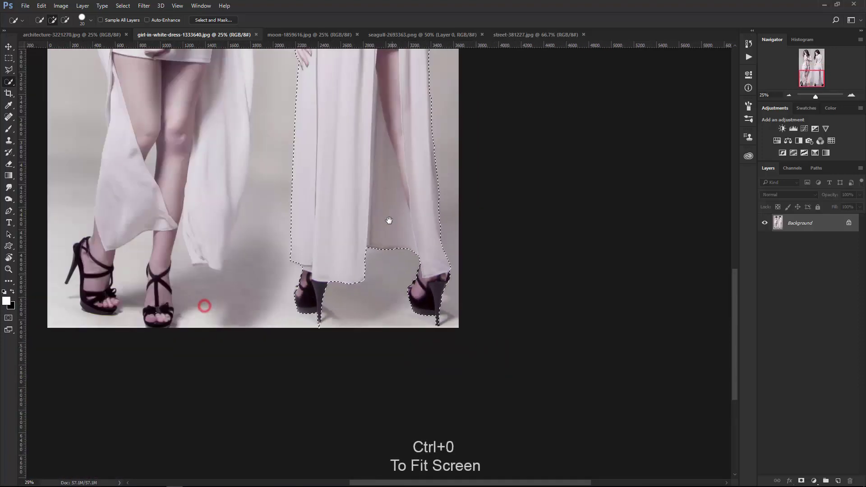
- Add a layer mask isolating the girl on transparency and zoom in on her shoes
left_click(801, 480)
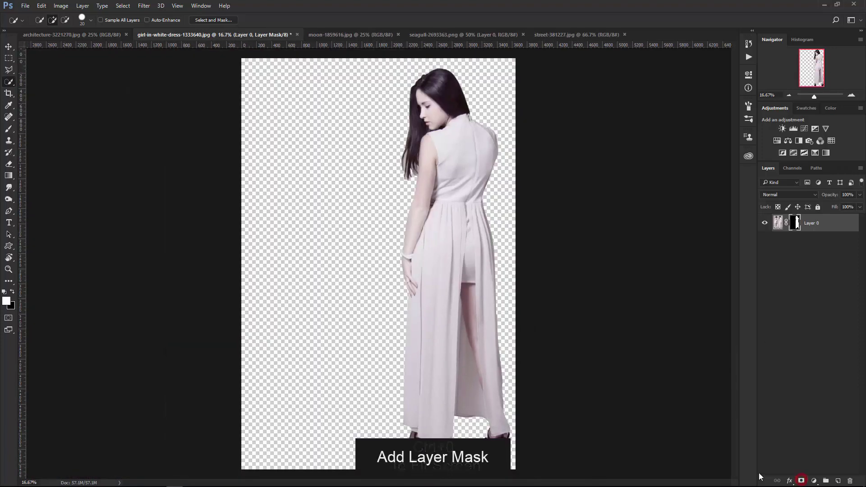
left_click(516, 456, "ctrl")
left_click(525, 442, "ctrl")
left_click(494, 427, "ctrl")
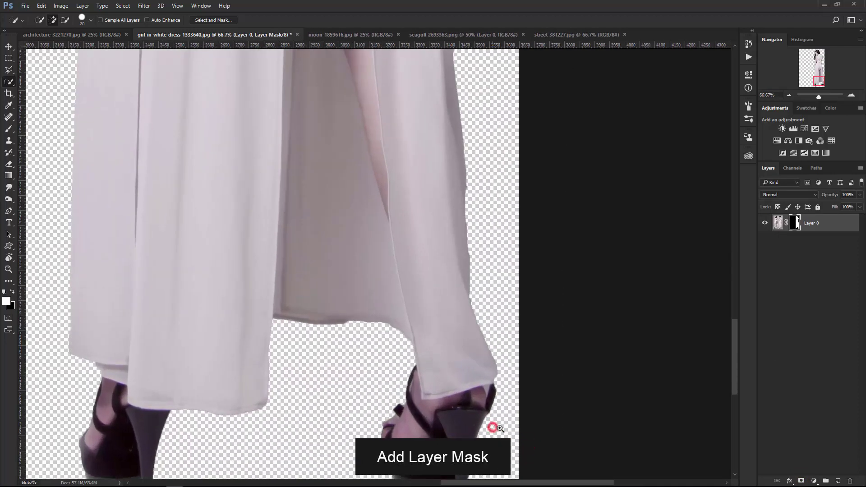
left_click(467, 388, "ctrl")
- Delete the backdrop patch between her hem and heel, then deselect and fit the view
left_click(9, 69)
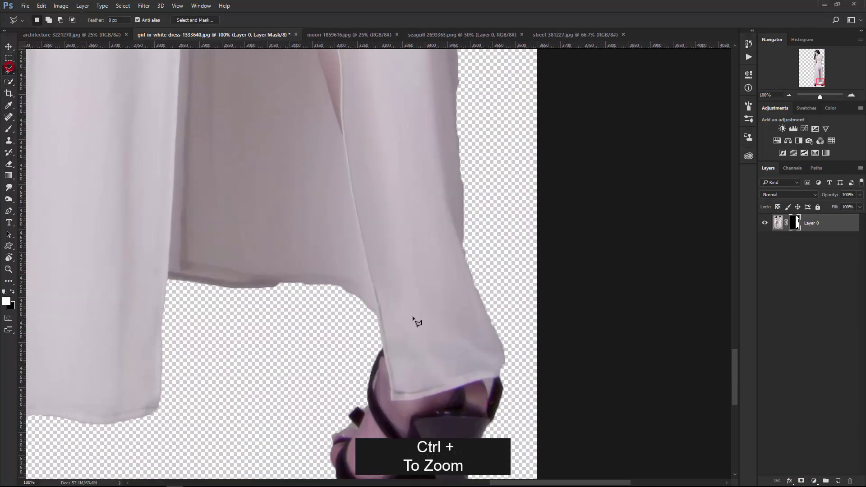
left_click(501, 376, "ctrl")
left_click(462, 388)
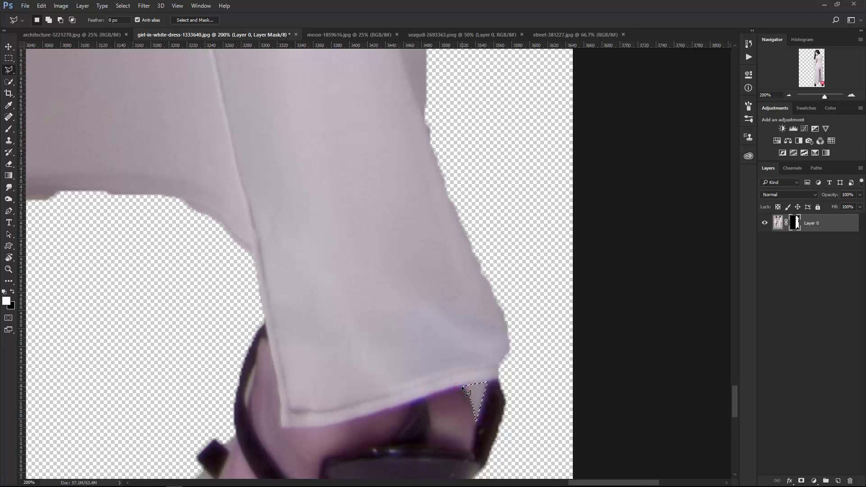
key("Delete")
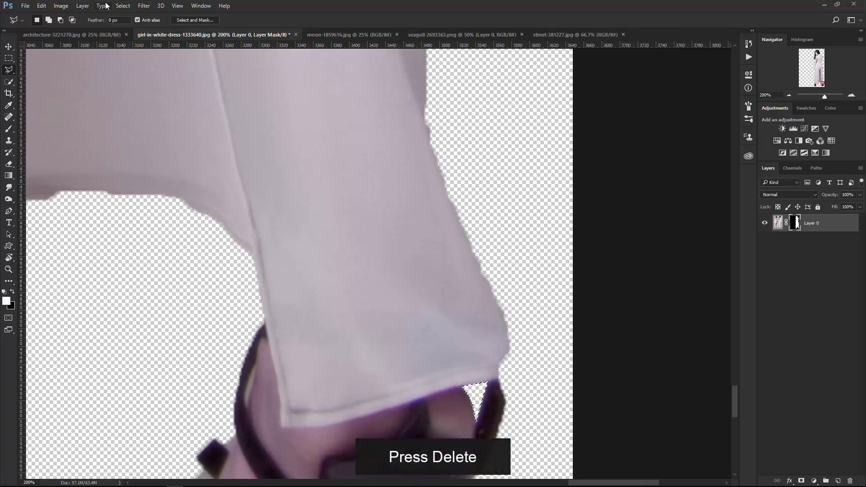
left_click(123, 5)
left_click(129, 24)
left_click(9, 46)
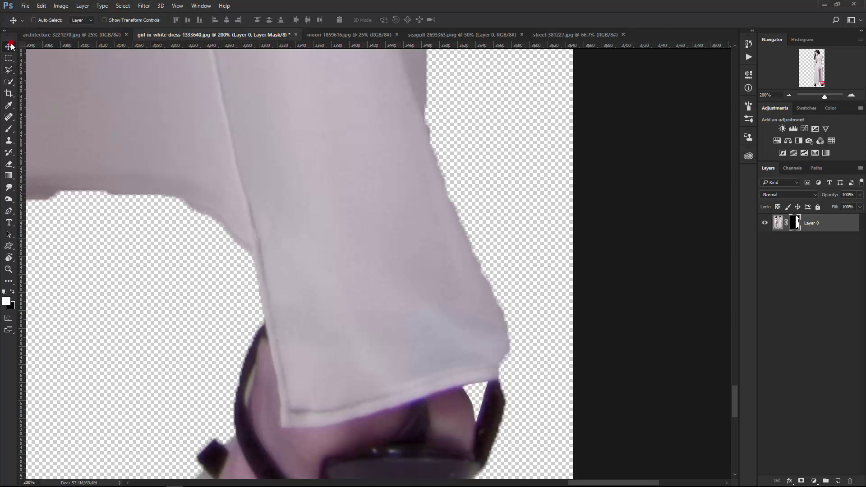
key("ctrl+0")
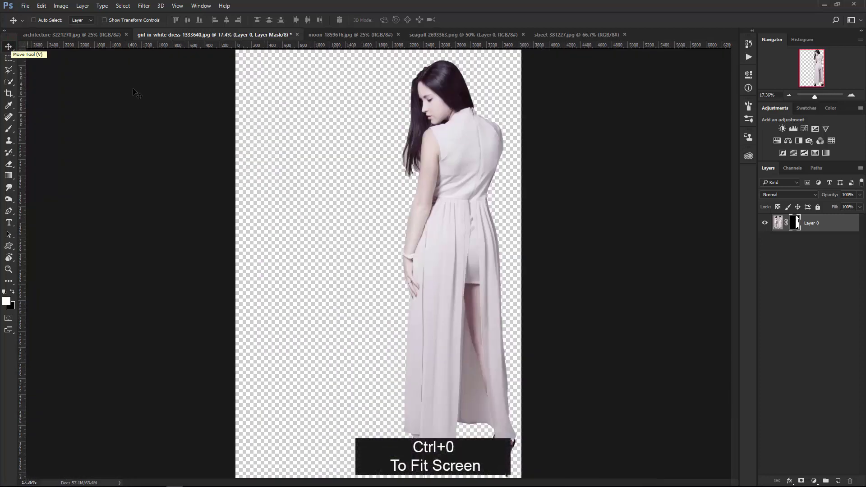
- Create a 1300 × 2000 px, 200 ppi document named 'Movie Poster Design'
left_click(26, 5)
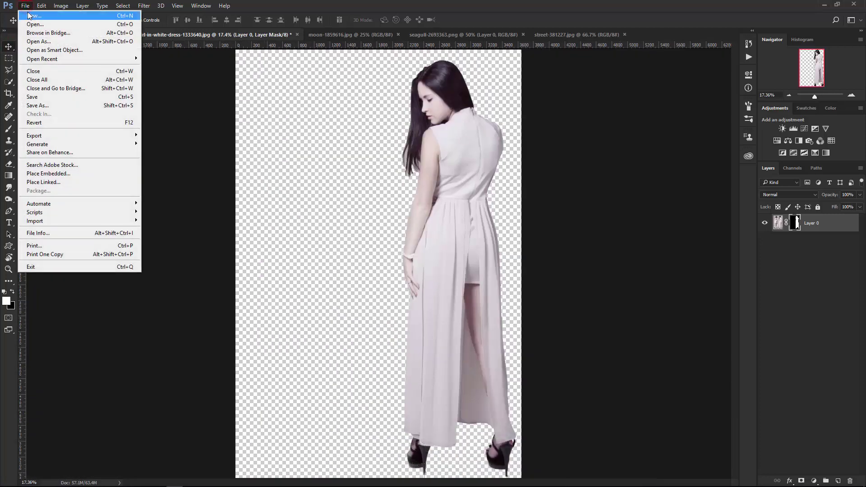
left_click(31, 14)
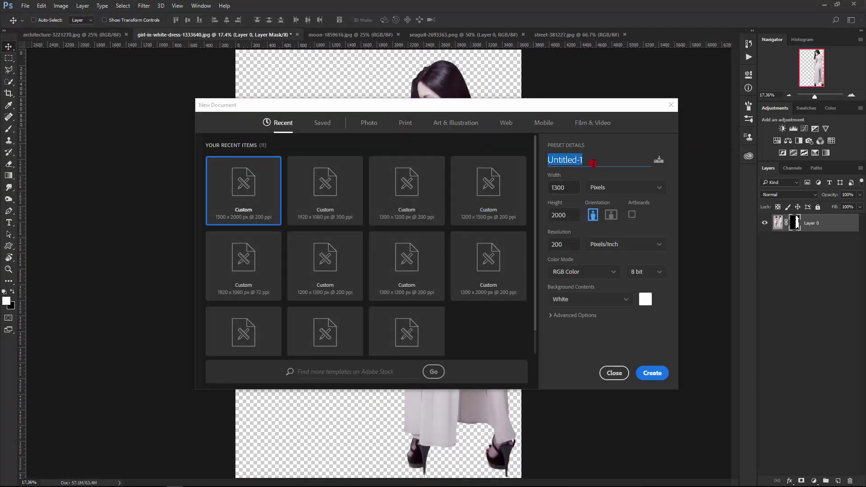
type("Movie Poster Design")
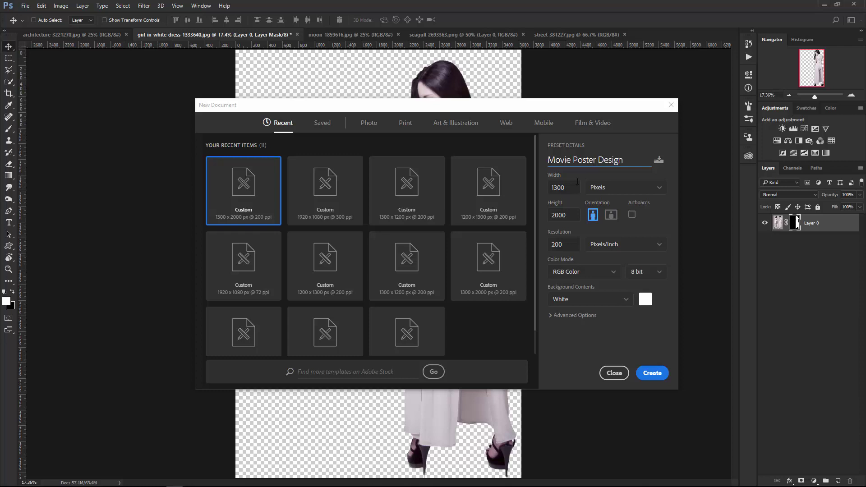
key("Tab")
left_click(570, 214)
left_click(655, 373)
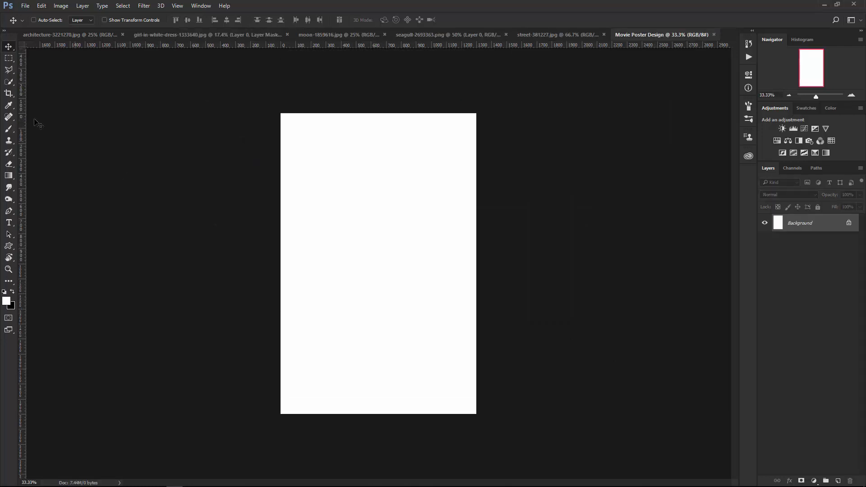
- Bring the street photo into the poster as Layer 1, close the street file, and move it down
left_click(525, 36)
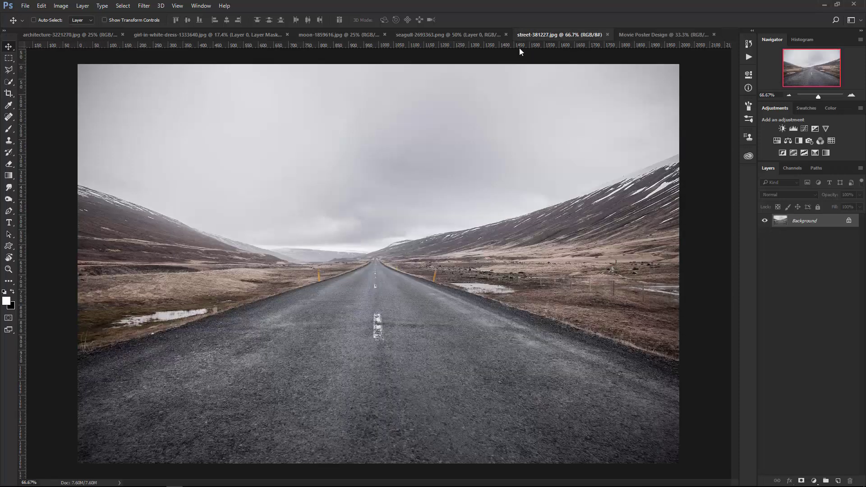
mouse_move(420, 283)
left_mouse_down()
mouse_move(650, 38)
mouse_move(418, 304)
left_mouse_up()
left_click(551, 33)
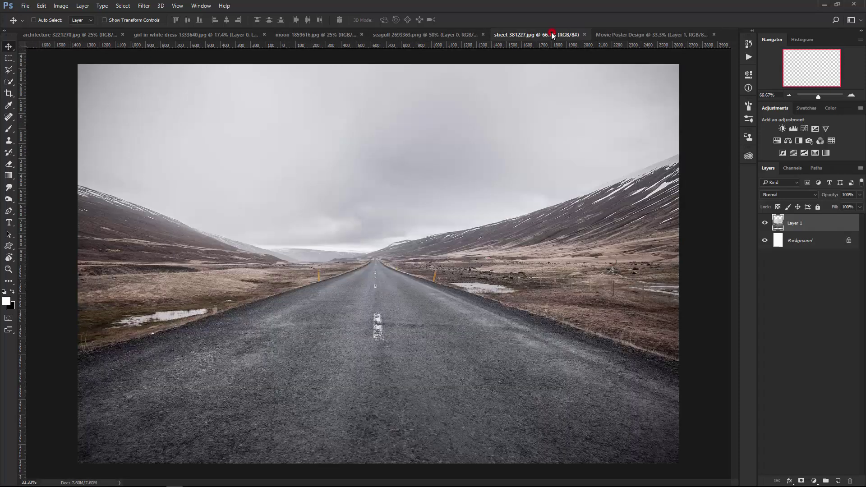
left_click(581, 34)
left_click_drag(361, 334, 351, 353)
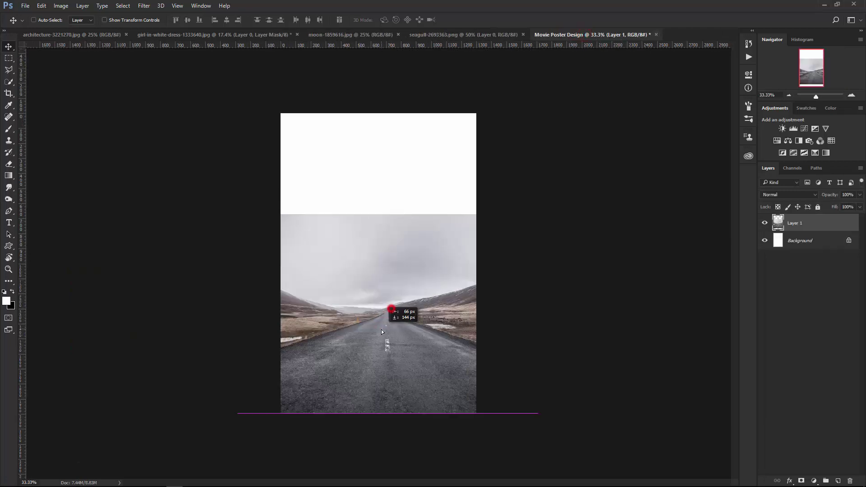
- Scale the road layer to stretch across the lower part of the poster
key("ctrl+t")
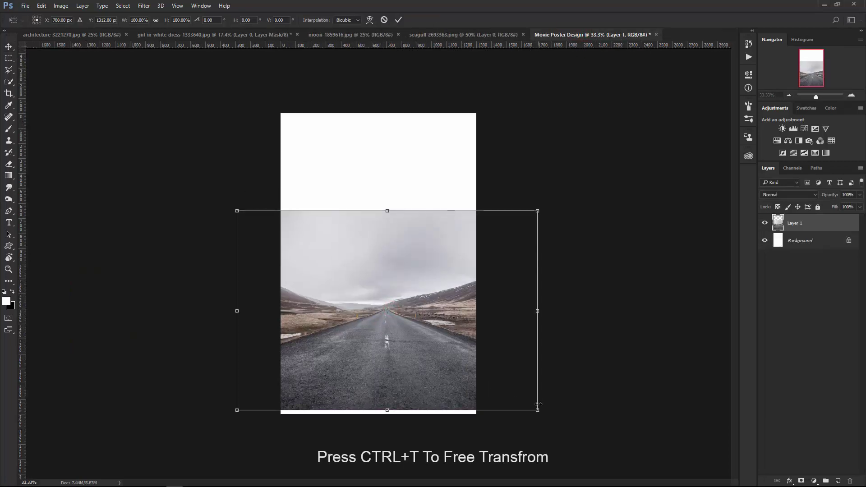
left_click_drag(537, 410, 544, 413)
left_click_drag(489, 378, 479, 376)
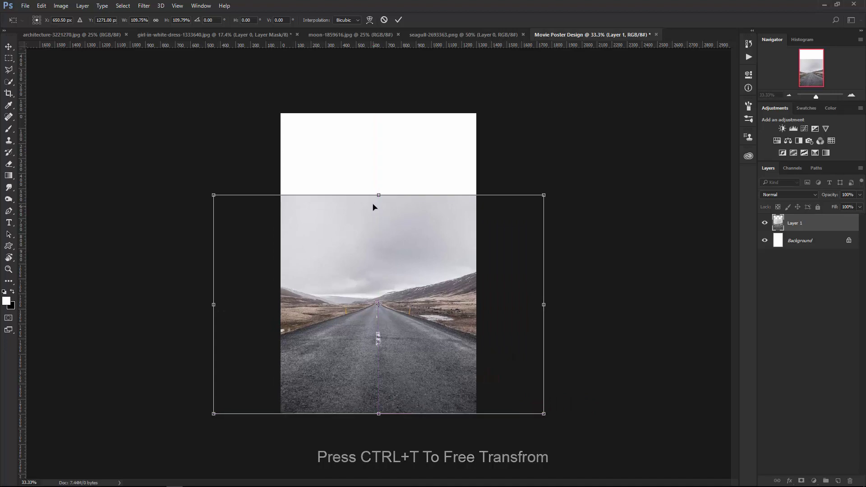
left_click_drag(379, 195, 378, 246)
left_click_drag(544, 413, 545, 409)
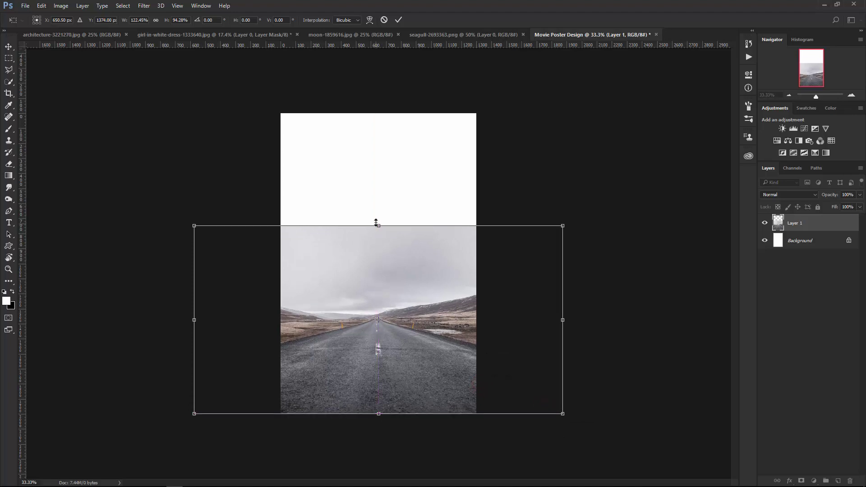
left_click_drag(376, 223, 382, 231)
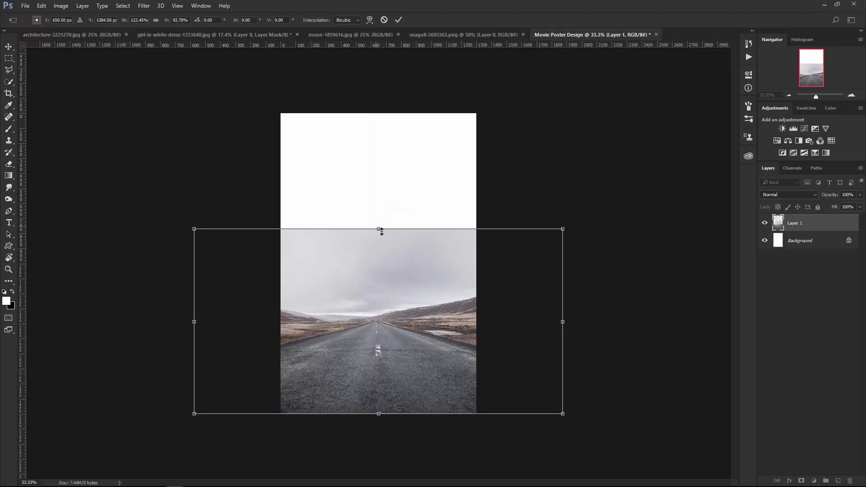
left_click(397, 20)
left_click(390, 287, "ctrl")
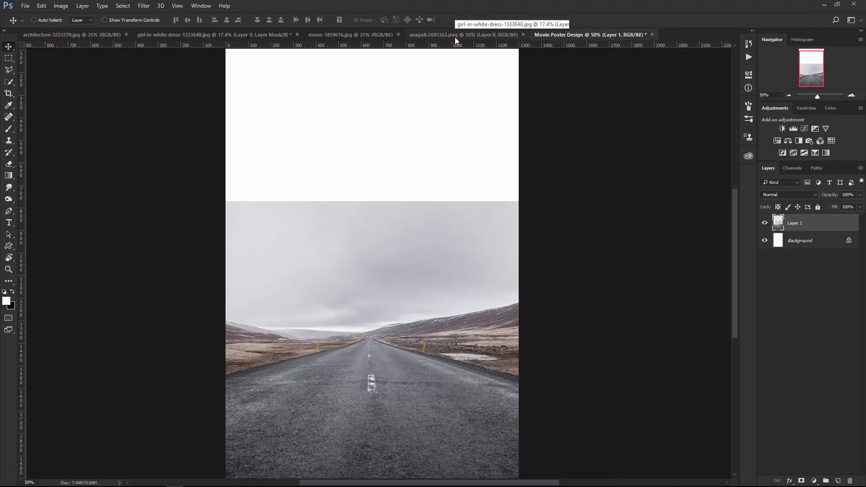
- Bring the moon photo into the poster as Layer 2 and scale it down to about 64%
left_click(454, 37)
left_click(343, 35)
left_click(422, 266)
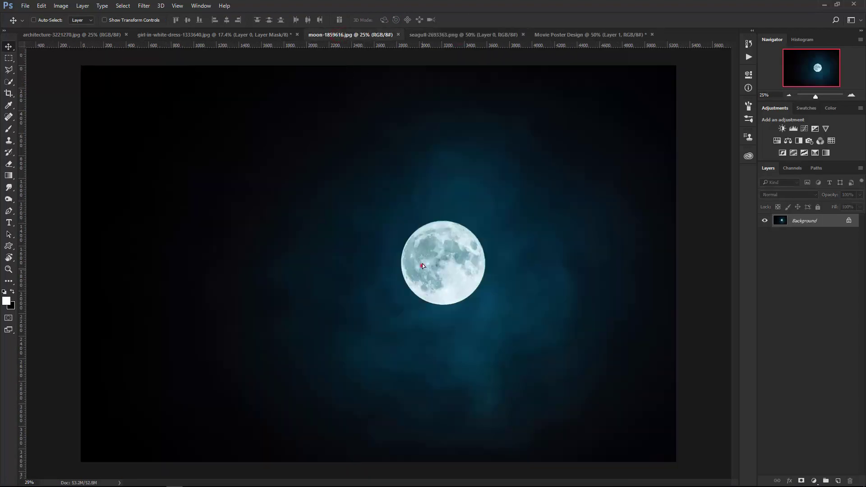
left_click_drag(464, 144, 389, 230)
key("ctrl+minus")
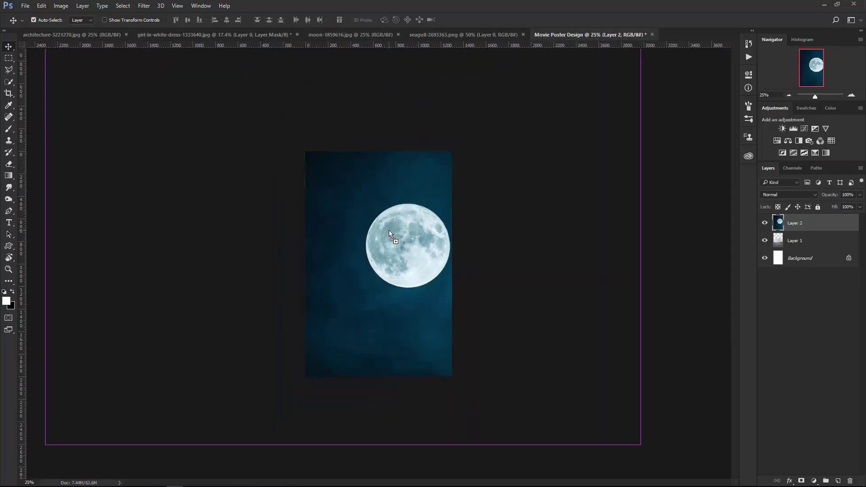
key("ctrl+t")
key("ctrl+minus")
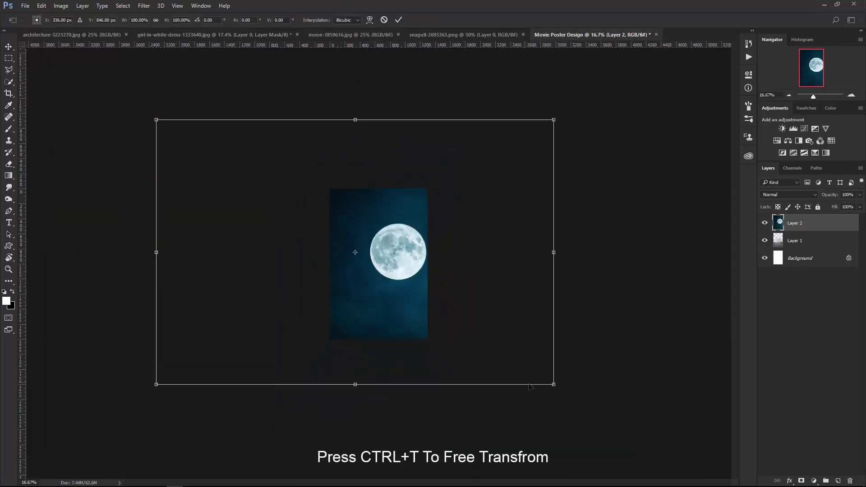
left_click_drag(553, 384, 482, 336)
- Flip the moon sky horizontally and fit it to the poster width, meeting the road
right_click(370, 248)
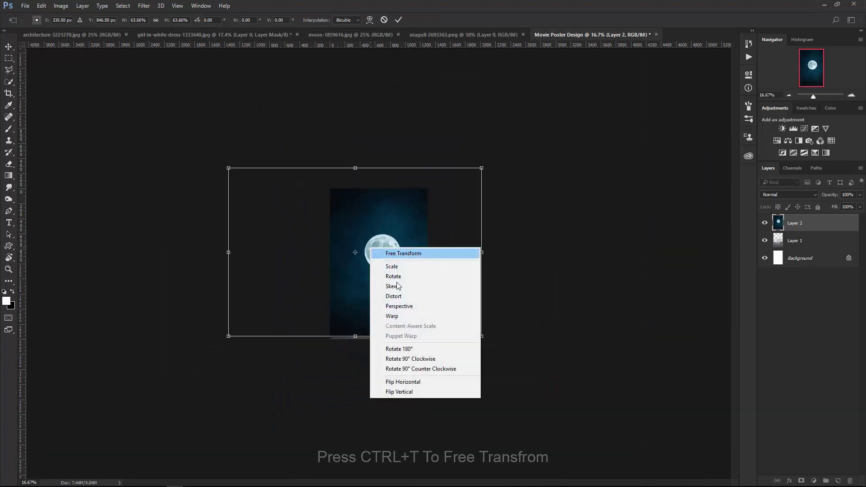
left_click(406, 382)
mouse_move(359, 280)
left_mouse_down()
mouse_move(395, 267)
mouse_move(387, 256)
left_mouse_up()
key("ctrl+plus")
key("ctrl+plus")
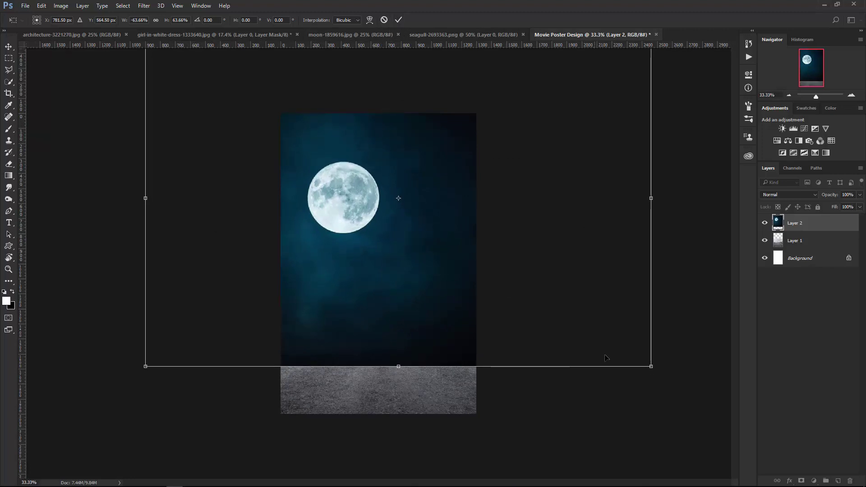
left_click_drag(651, 366, 588, 323)
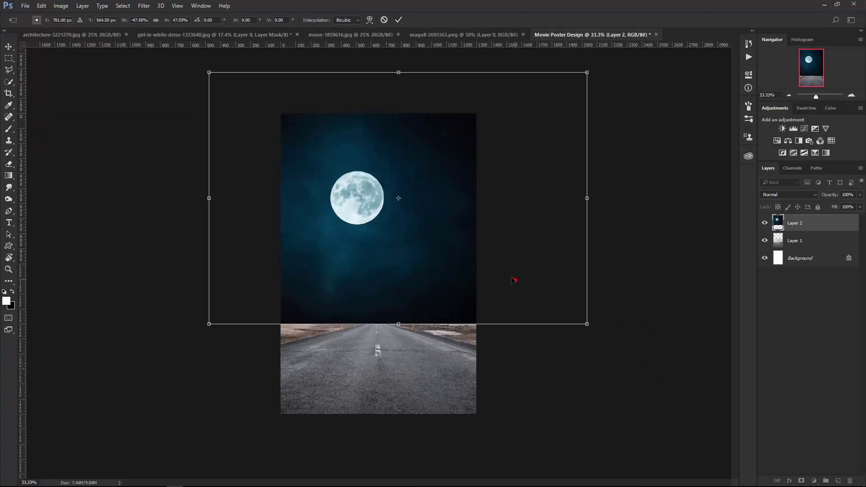
mouse_move(515, 280)
left_mouse_down()
mouse_move(494, 269)
mouse_move(494, 250)
mouse_move(498, 261)
left_mouse_up()
left_click_drag(567, 299, 538, 281)
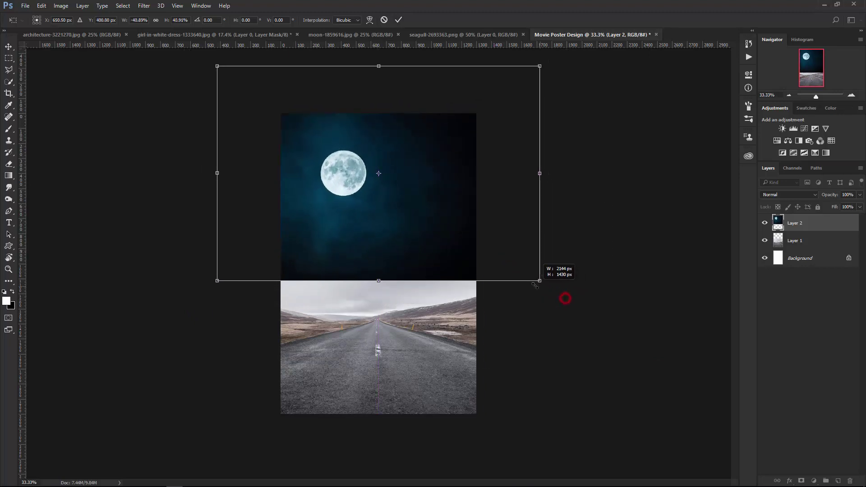
left_click_drag(489, 247, 487, 260)
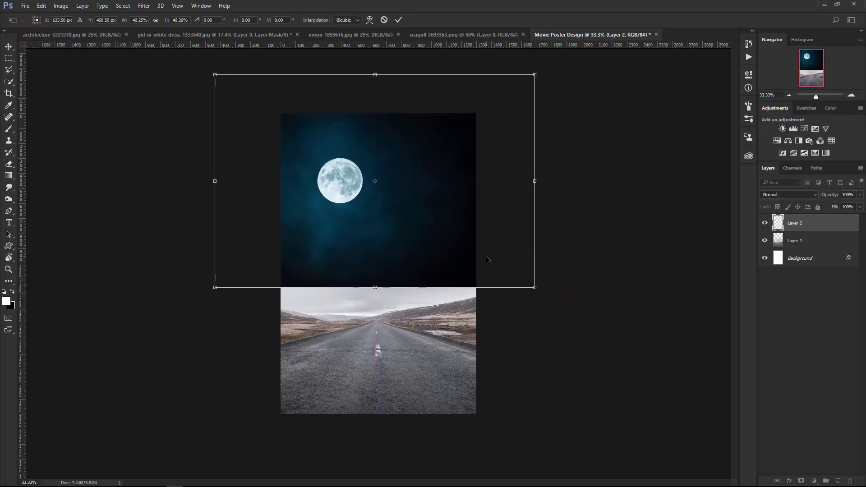
key("Return")
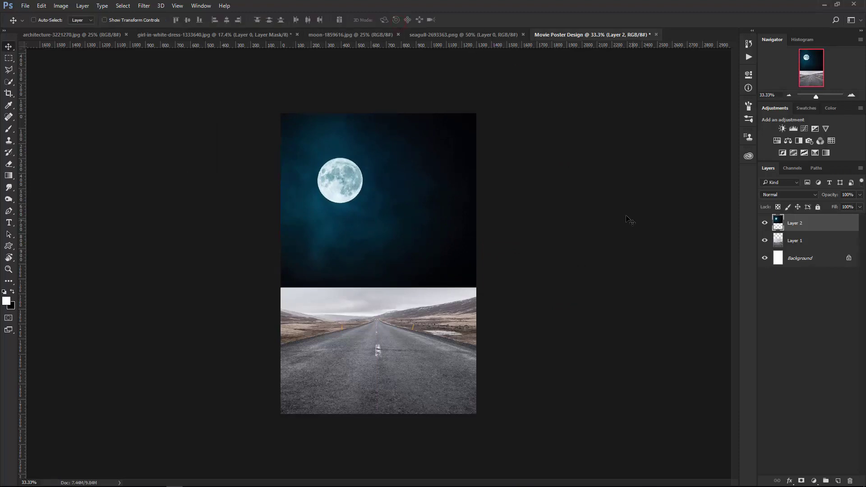
left_click(183, 35)
- Place the woman on the road, scaled to about 27% and nudged into position
mouse_move(451, 162)
left_mouse_down()
mouse_move(580, 33)
mouse_move(386, 278)
left_mouse_up()
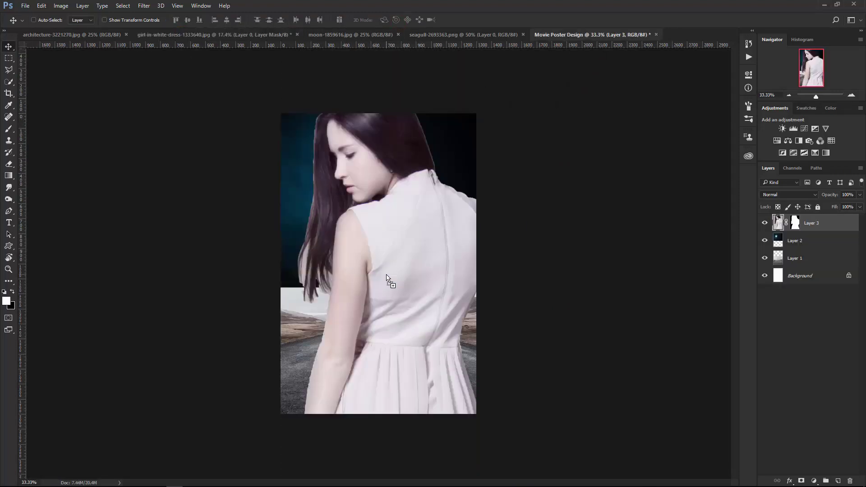
key("ctrl+minus")
key("ctrl+t")
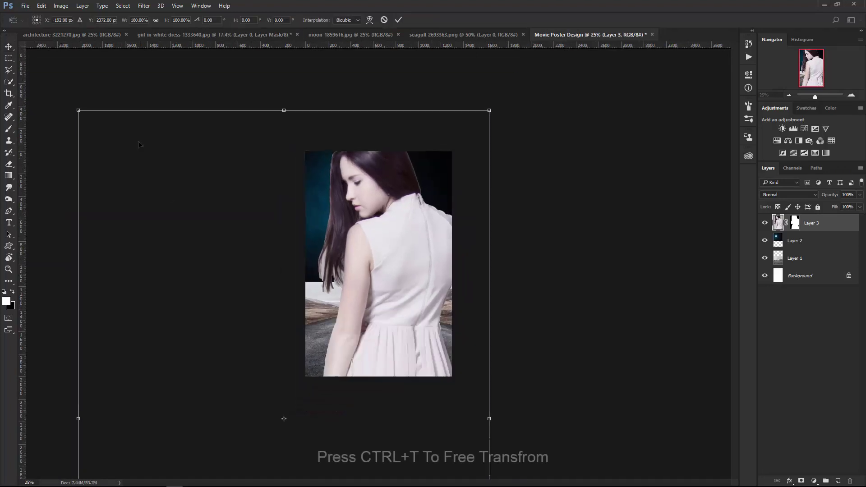
mouse_move(78, 110)
left_mouse_down()
mouse_move(343, 314)
mouse_move(383, 238)
left_mouse_up()
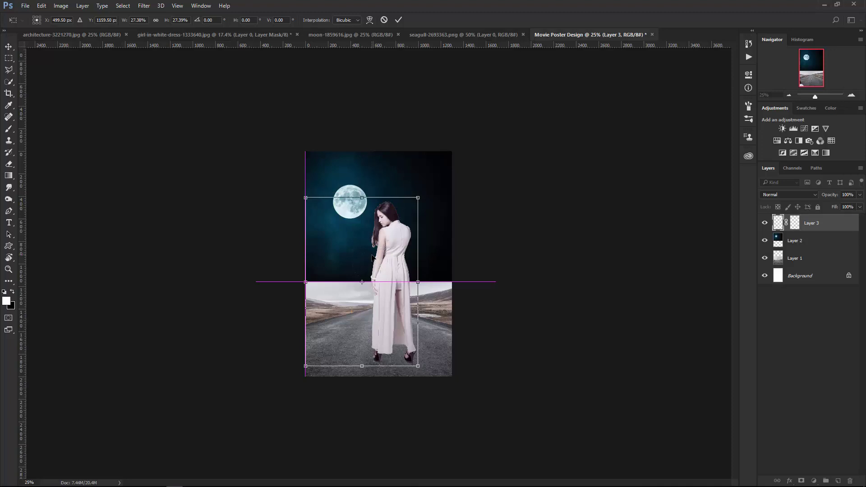
left_click(397, 353, "ctrl")
left_click_drag(411, 386, 414, 378)
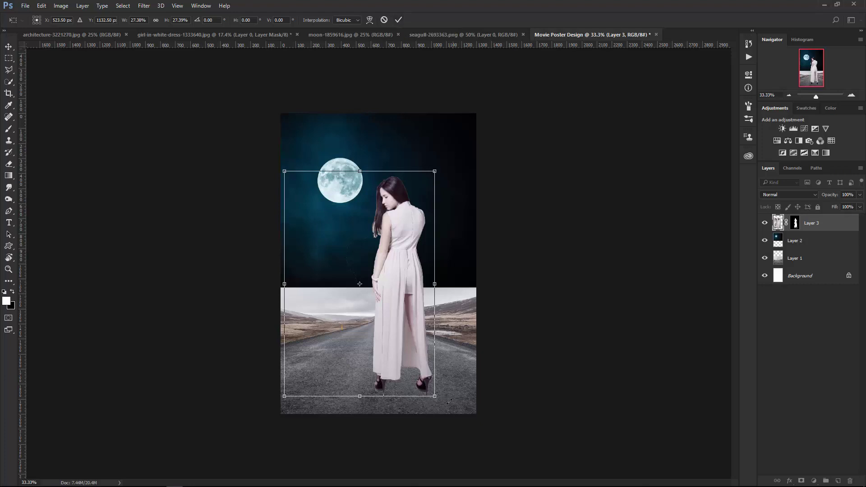
left_click_drag(434, 396, 440, 404)
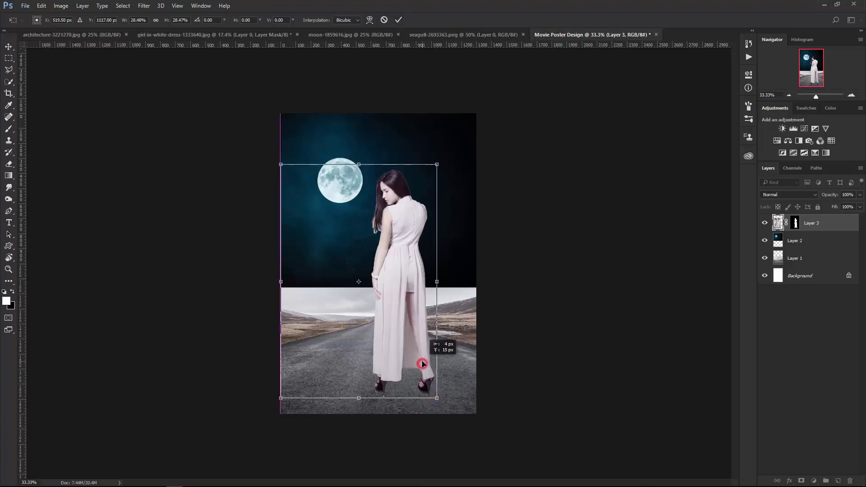
left_click_drag(423, 364, 419, 358)
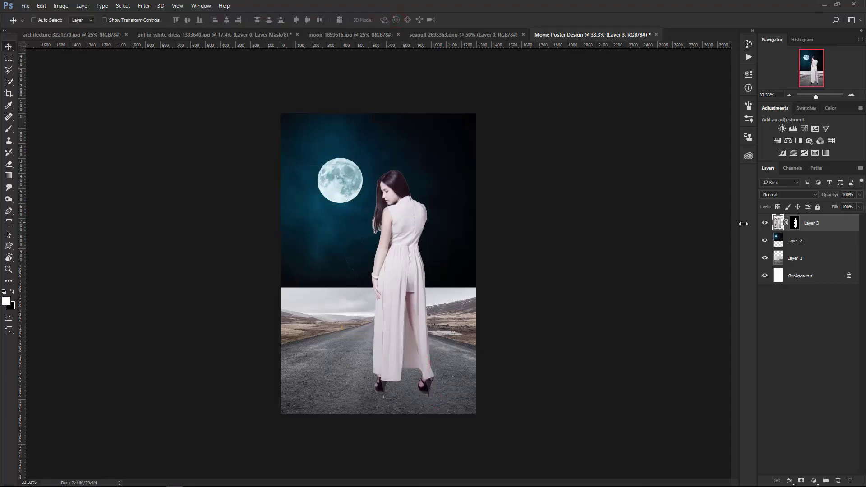
- Shrink the moon sky layer to about 86% so more road shows
left_click(806, 241)
key("ctrl+t")
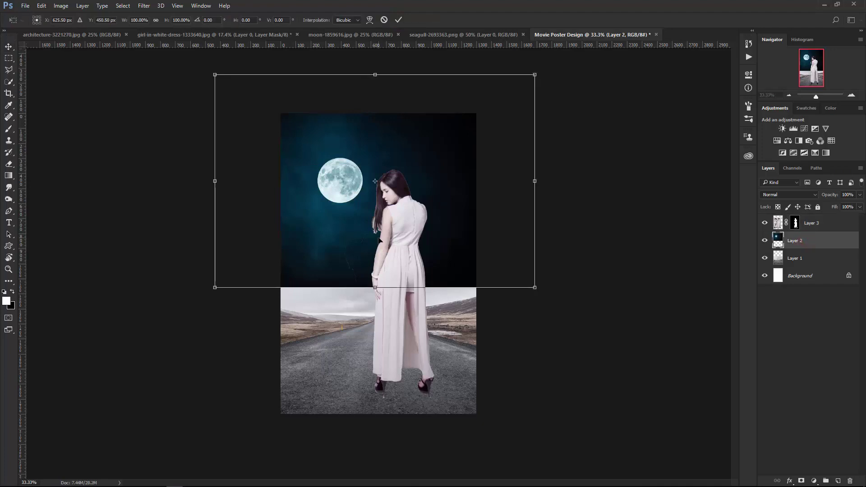
key("shift+Left")
key("shift+Left")
key("shift+Left")
key("shift+Up")
key("shift+Up")
key("shift+Up")
left_click_drag(517, 277, 485, 256)
left_click(398, 21)
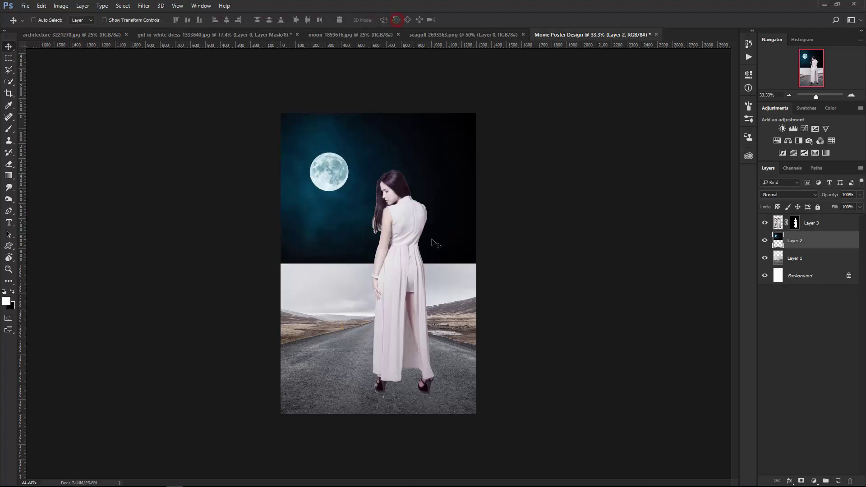
key("ctrl+plus")
left_click(826, 226)
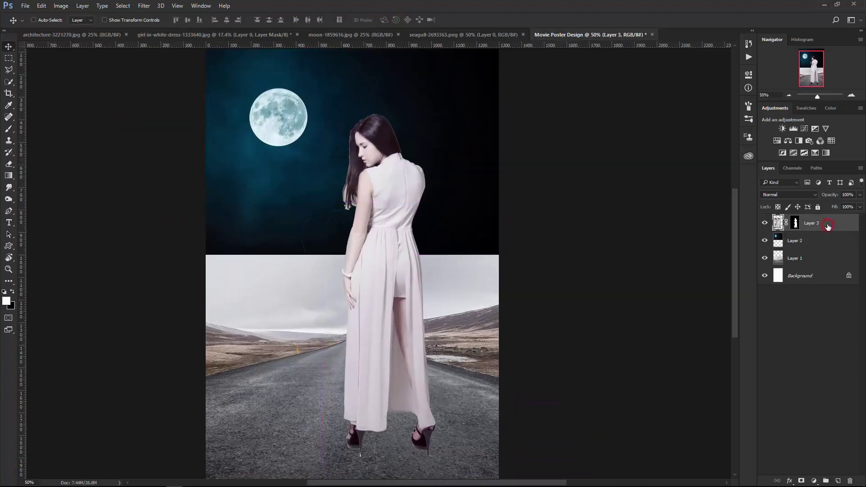
- Nudge the girl right and delete the stray cutout fragments left of her hair and arm
left_click_drag(615, 207, 623, 208)
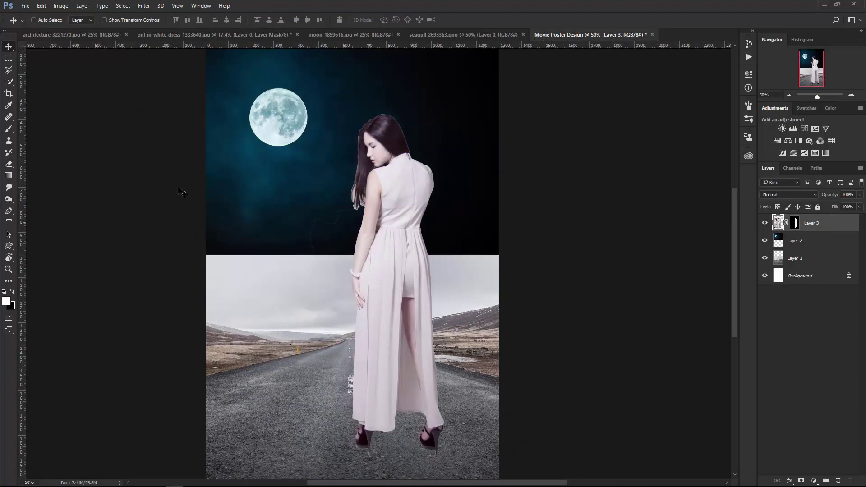
left_click(9, 71)
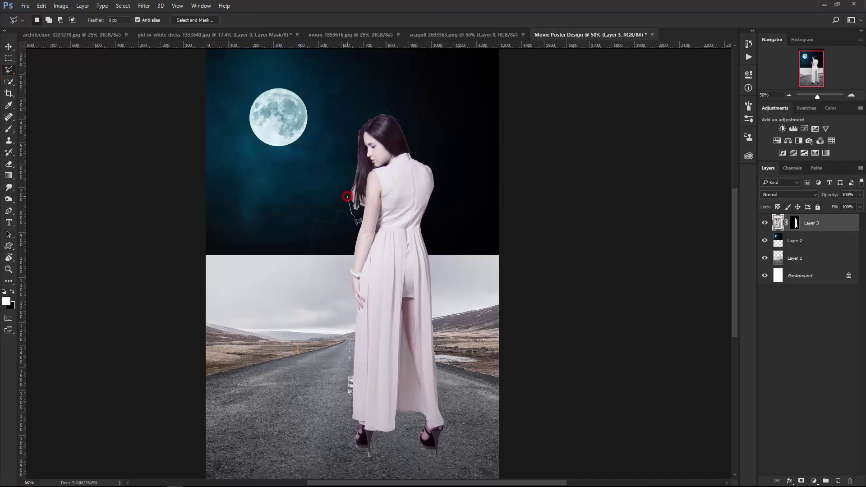
left_click(327, 341)
left_click(283, 329)
left_click(274, 223)
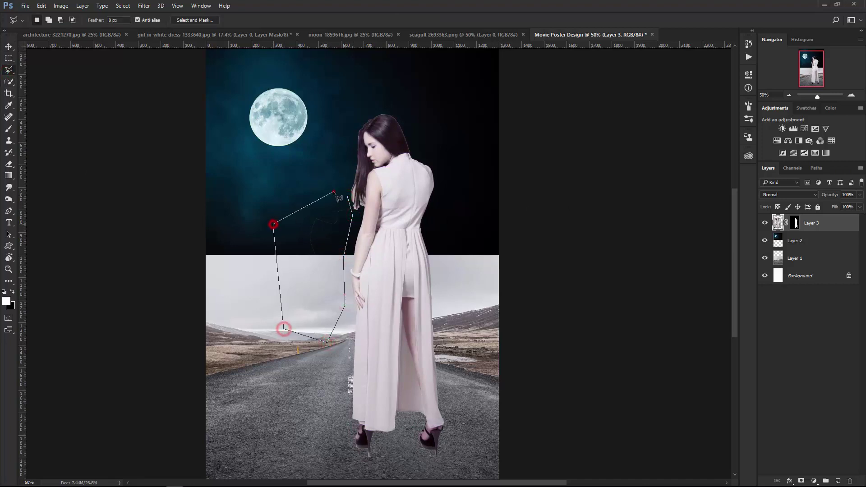
double_click(332, 192)
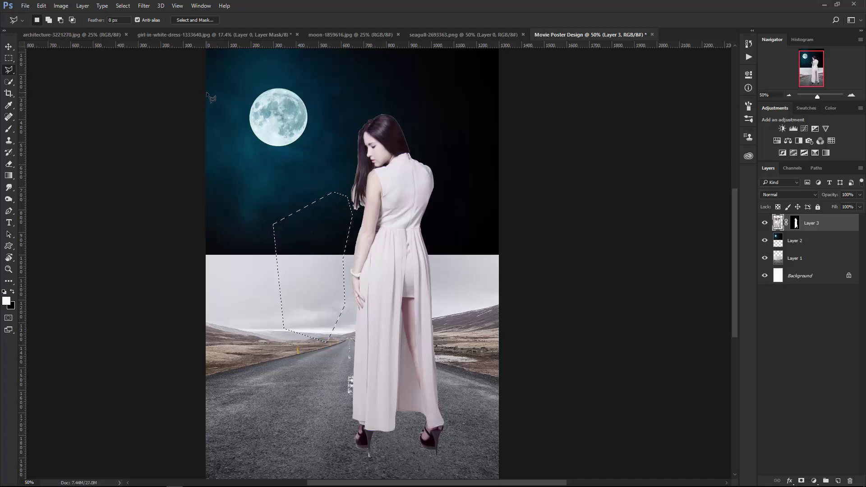
key("Delete")
left_click(123, 6)
left_click(129, 25)
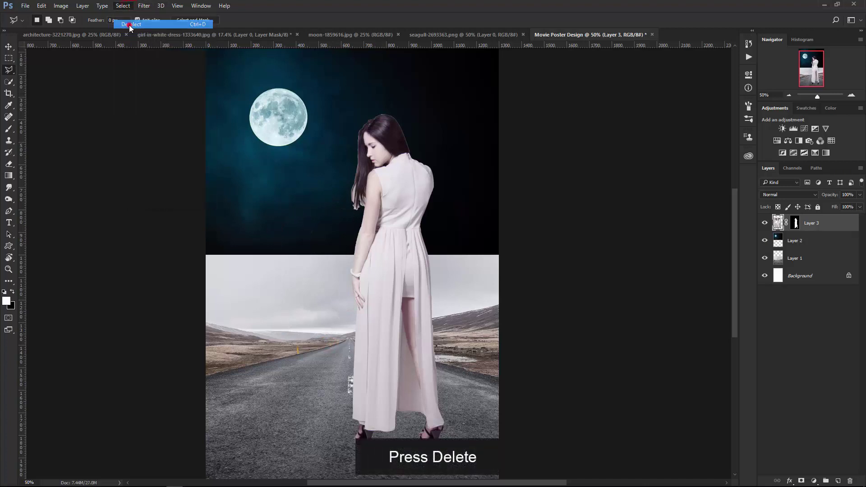
left_click(8, 46)
key("ctrl+minus")
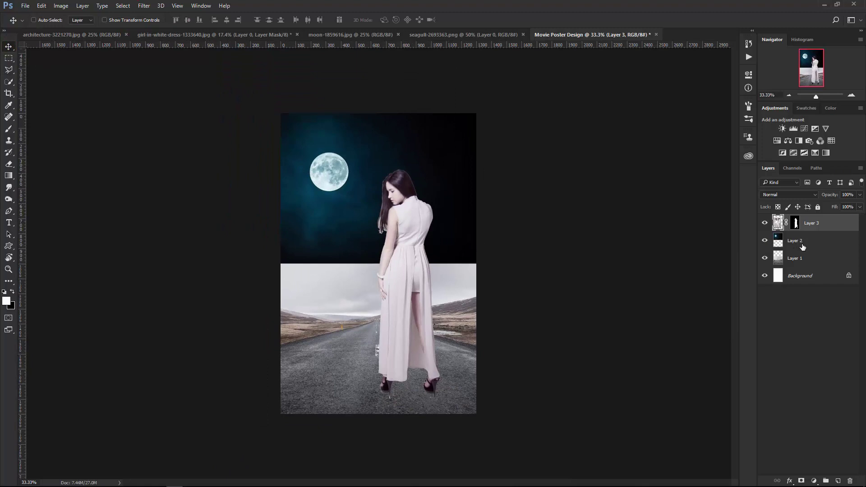
- Hide Layer 3 and add the architecture photo, scaled to about a third, between sky and road
left_click(766, 224)
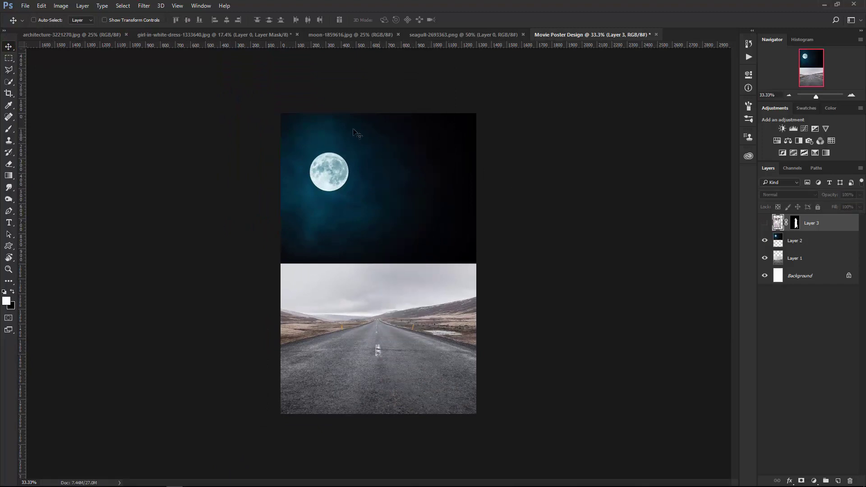
left_click(72, 33)
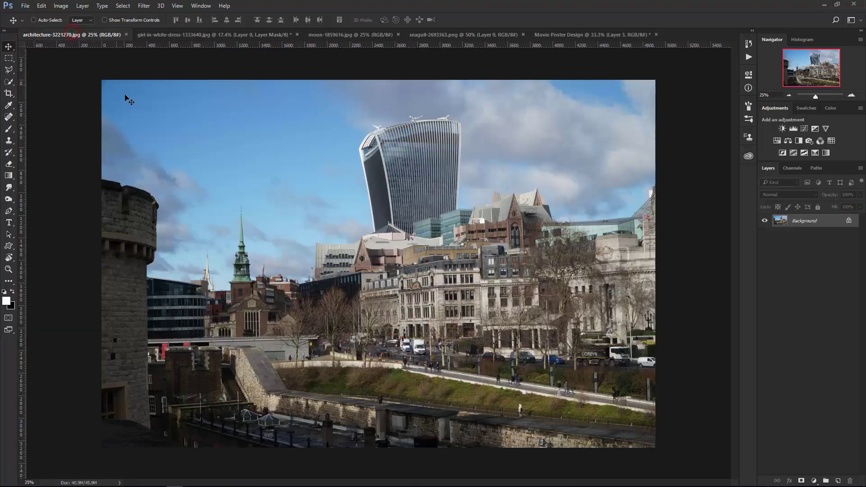
mouse_move(437, 242)
left_mouse_down()
mouse_move(527, 67)
mouse_move(387, 273)
left_mouse_up()
key("ctrl+t")
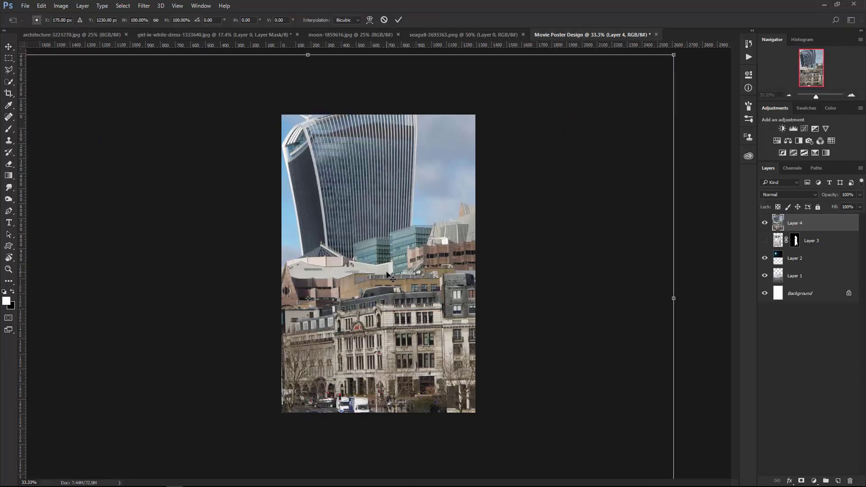
key("ctrl+minus")
mouse_move(529, 157)
left_mouse_down()
mouse_move(401, 242)
mouse_move(416, 262)
left_mouse_up()
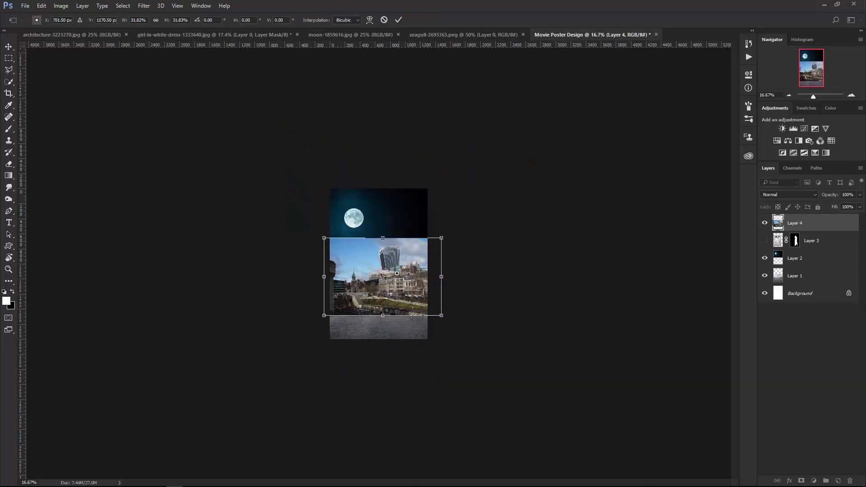
key("ctrl+plus")
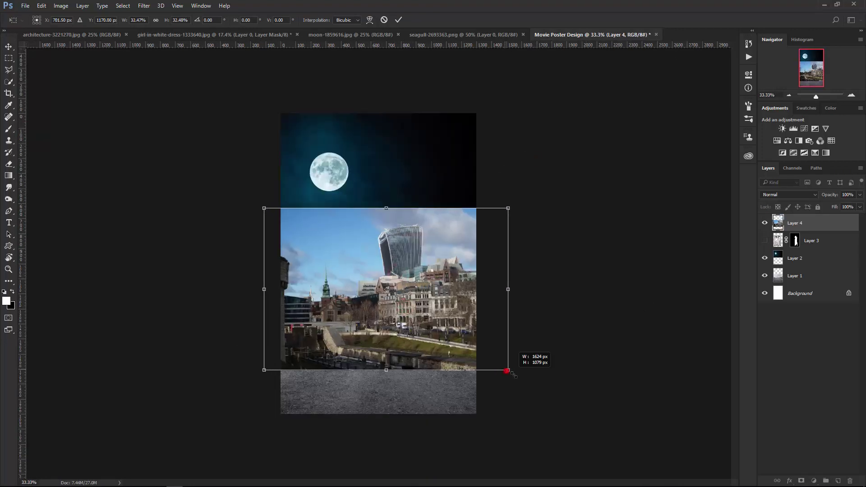
left_click_drag(503, 367, 512, 366)
left_click_drag(445, 349, 438, 332)
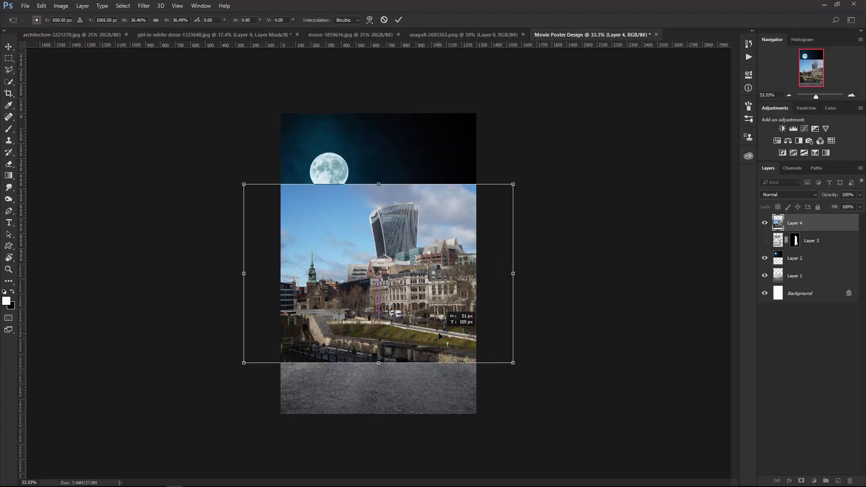
left_click(398, 20)
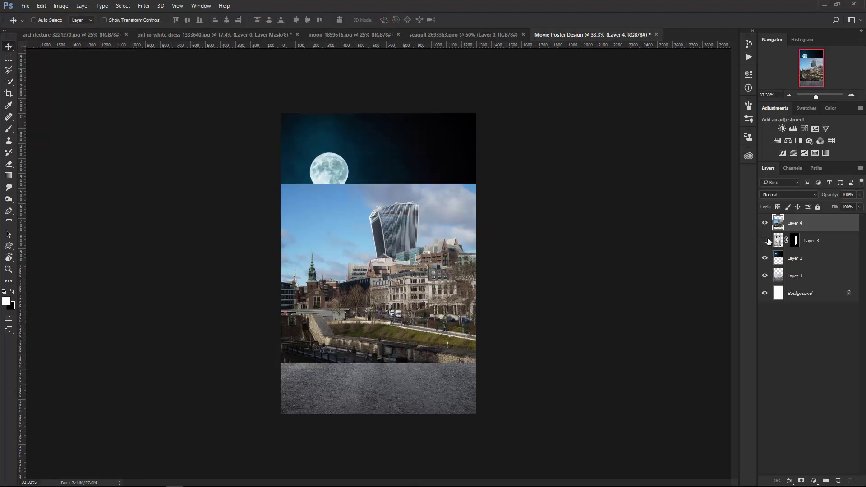
- Move the city below the girl, show her, and enlarge the city to about 104%, shifted right
left_click_drag(807, 225, 799, 242)
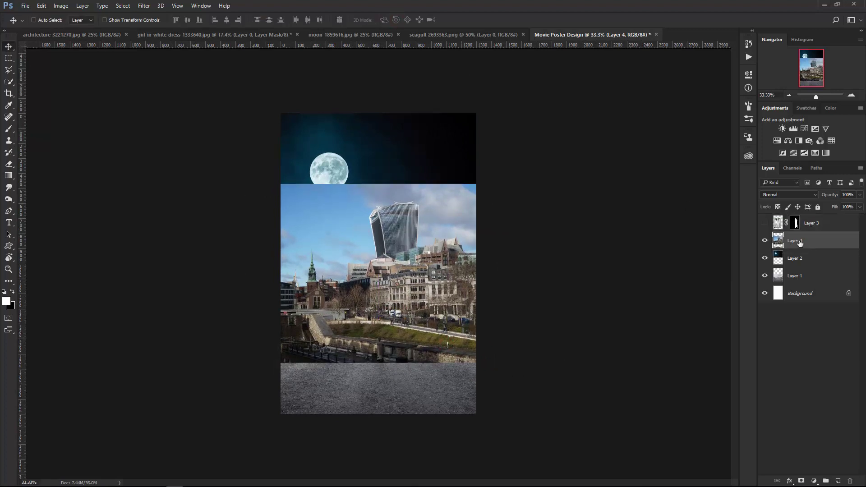
left_click(764, 222)
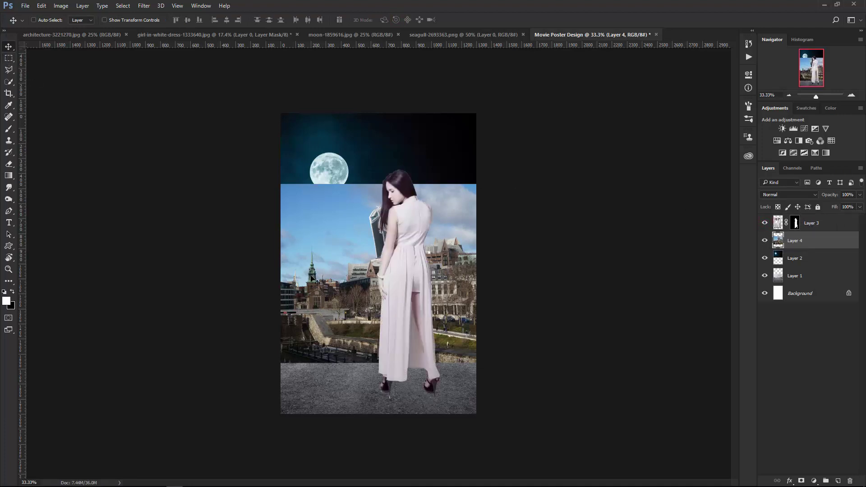
key("ctrl+t")
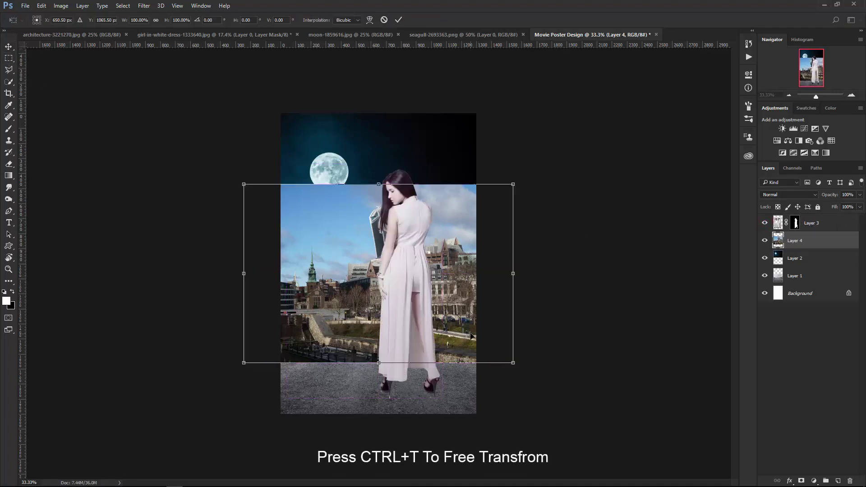
left_click_drag(450, 324, 456, 324)
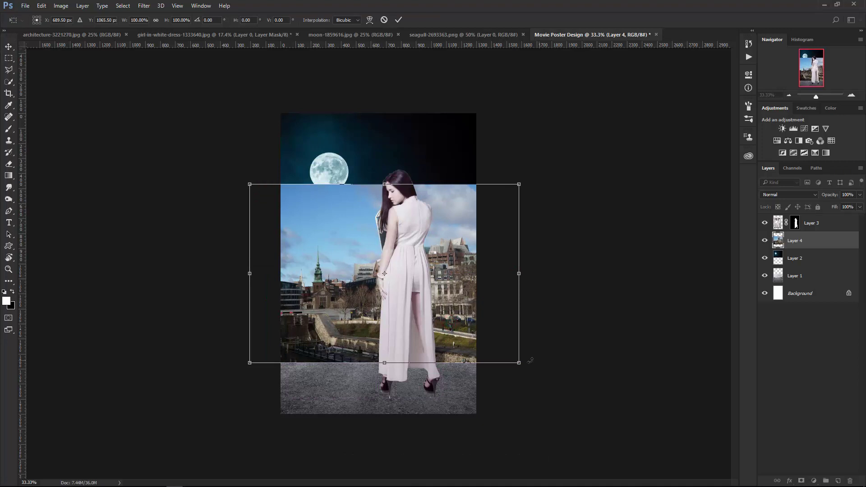
left_click_drag(518, 362, 524, 366)
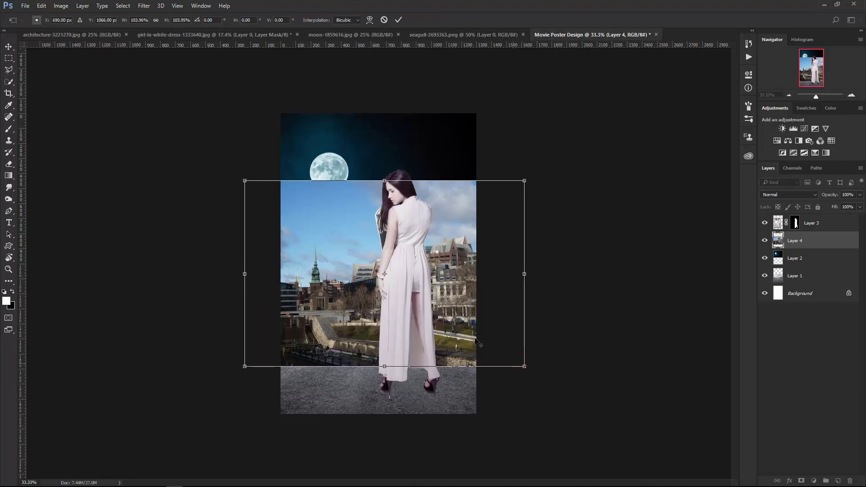
left_click_drag(449, 329, 461, 329)
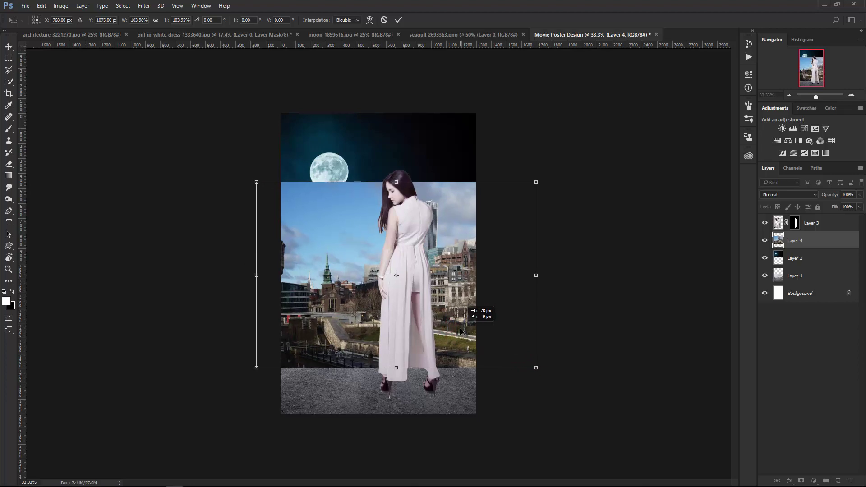
left_click_drag(460, 327, 461, 330)
left_click(398, 19)
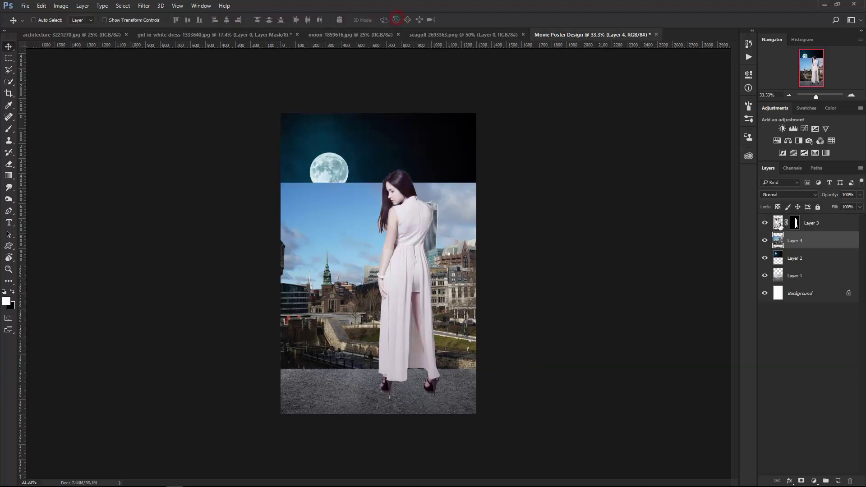
mouse_move(832, 197)
left_mouse_down()
mouse_move(824, 196)
mouse_move(837, 206)
left_mouse_up()
- Mask Layer 4 with black-to-white gradients so the city's bottom fades into the road, keeping the wall visible
left_click(801, 479)
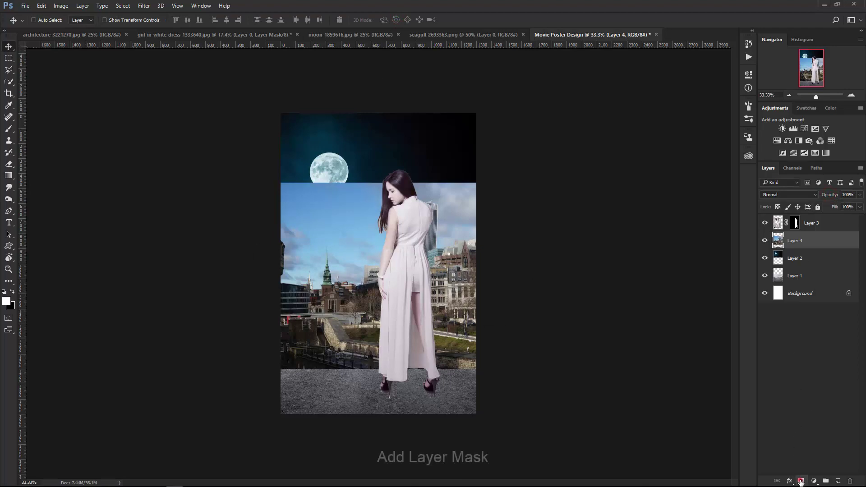
left_click(9, 175)
mouse_move(379, 316)
left_mouse_down()
mouse_move(377, 374)
mouse_move(376, 342)
mouse_move(387, 356)
left_mouse_up()
scroll(386, 361, "up", 2)
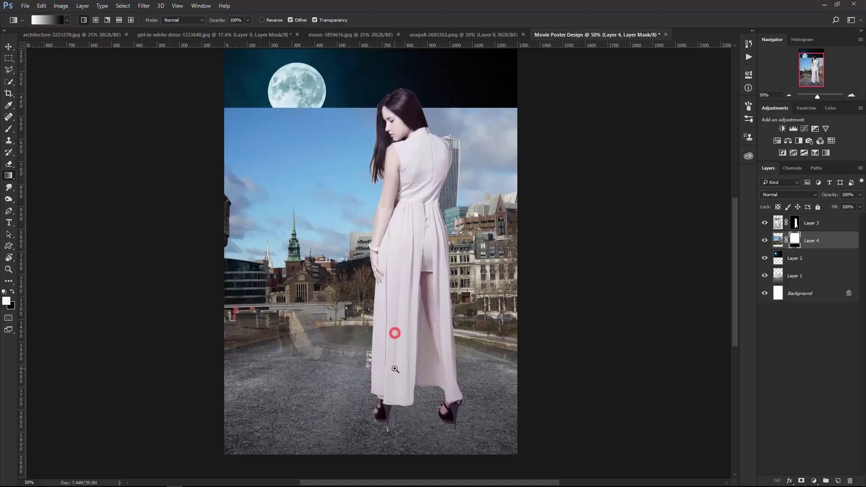
left_click_drag(358, 318, 359, 278)
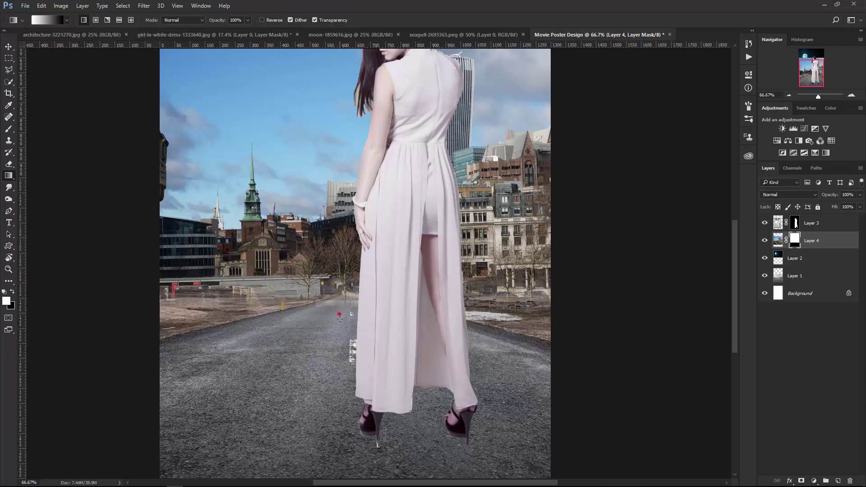
mouse_move(340, 318)
left_mouse_down()
mouse_move(353, 309)
mouse_move(360, 330)
left_mouse_up()
- Squash the road layer (Layer 1) from its top edge to about 89% height
left_click(818, 278)
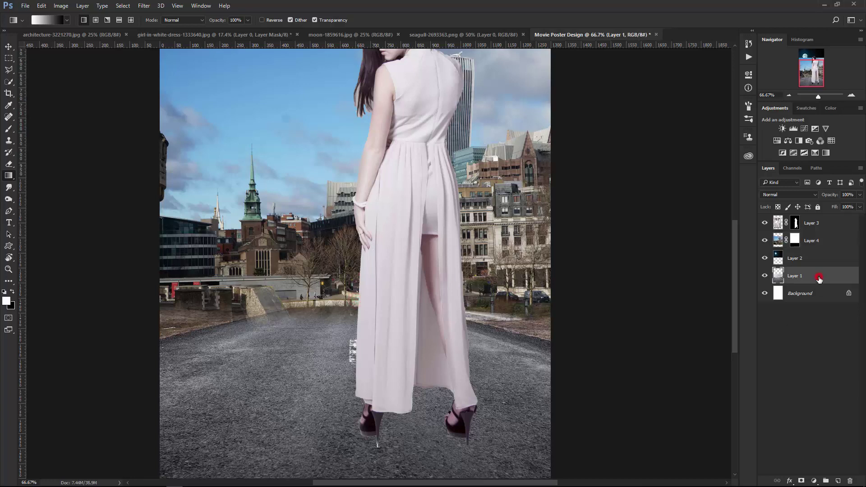
key("ctrl+t")
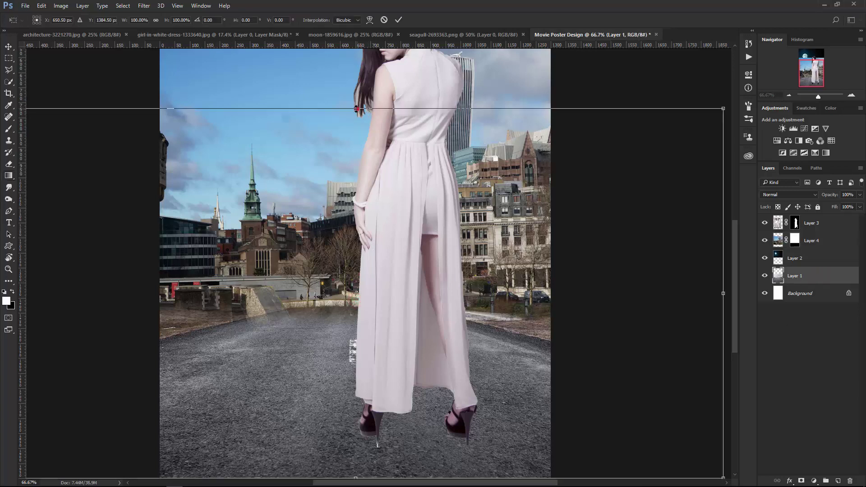
left_click_drag(356, 108, 360, 153)
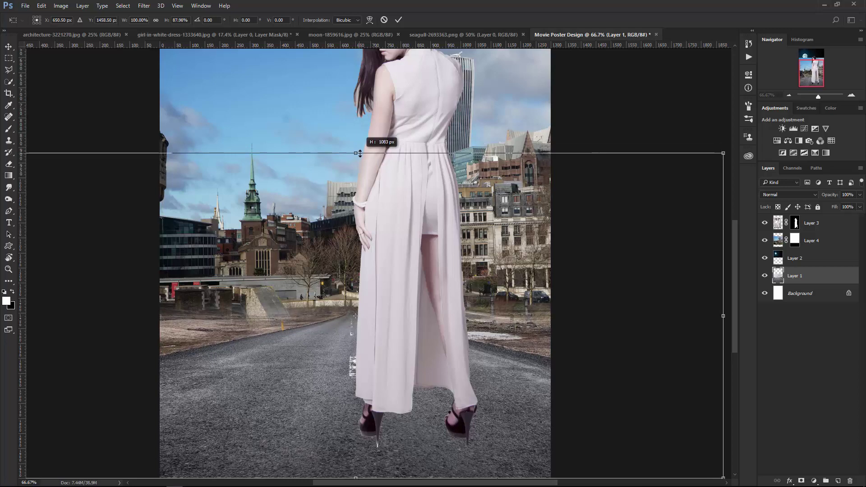
left_click_drag(360, 154, 359, 149)
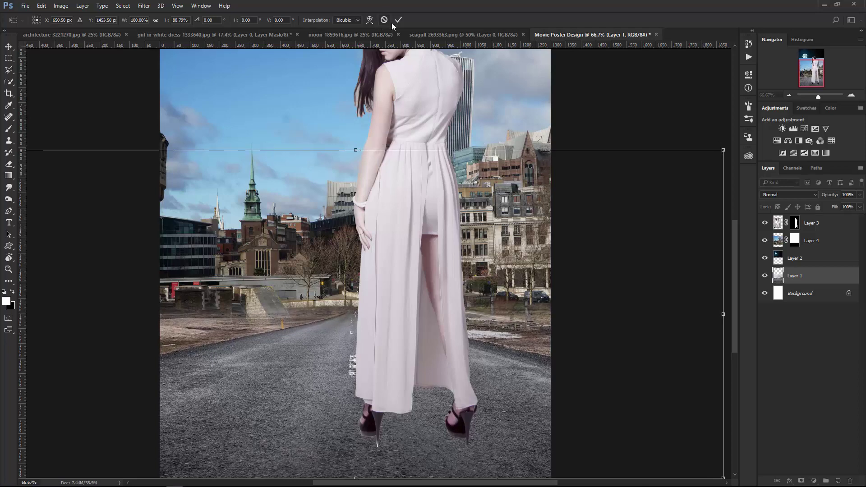
left_click(397, 21)
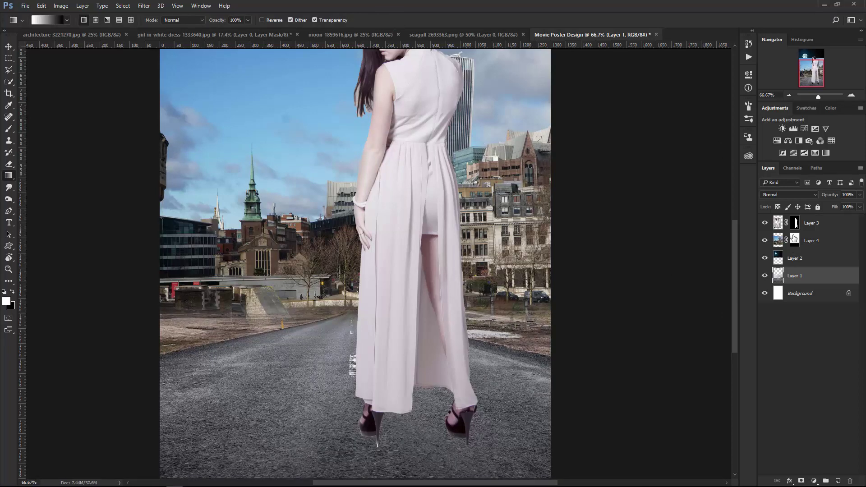
- Redraw short gradients on the city mask to blend the horizon seam into the road
left_click(794, 237)
left_click_drag(351, 318, 356, 349)
left_click_drag(357, 299, 353, 344)
- Brush the city mask near the wall base to restore the low stone wall, undoing a foggy stroke
left_click(347, 302, "ctrl")
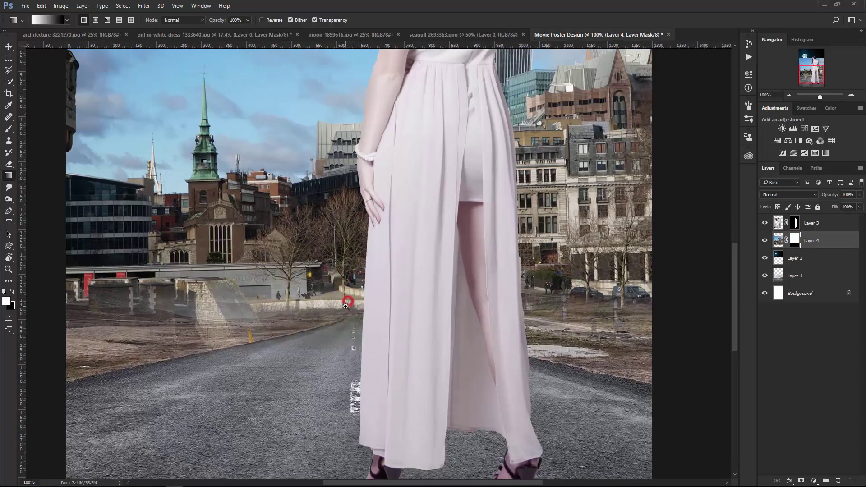
left_click(7, 131)
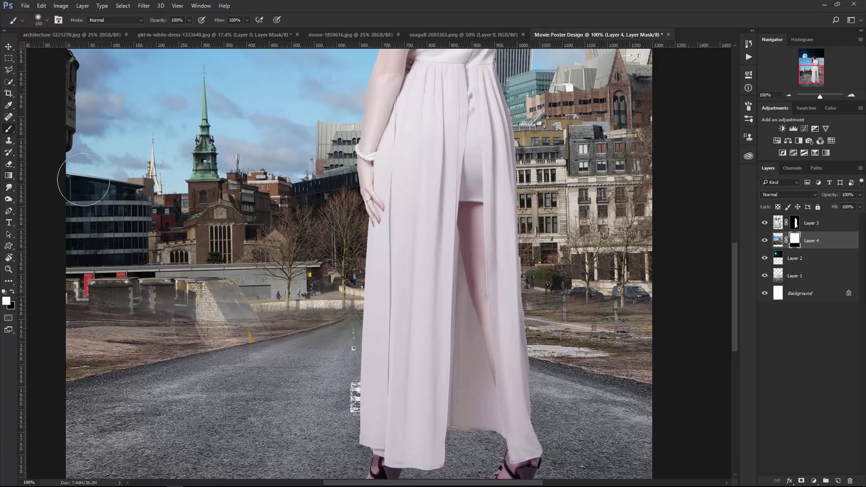
left_click(218, 348)
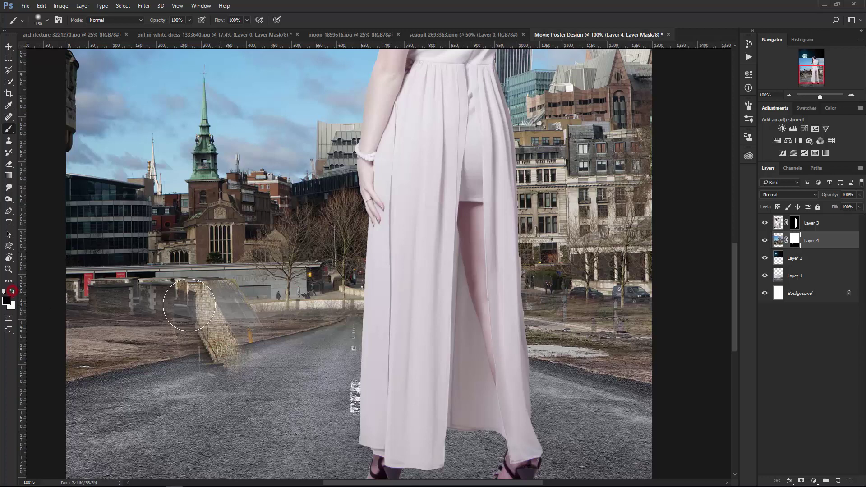
left_click(13, 294)
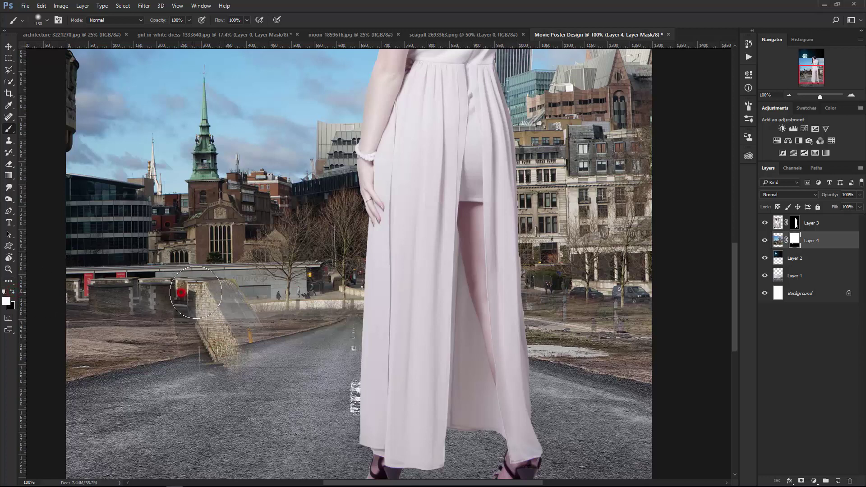
left_click_drag(195, 292, 366, 300)
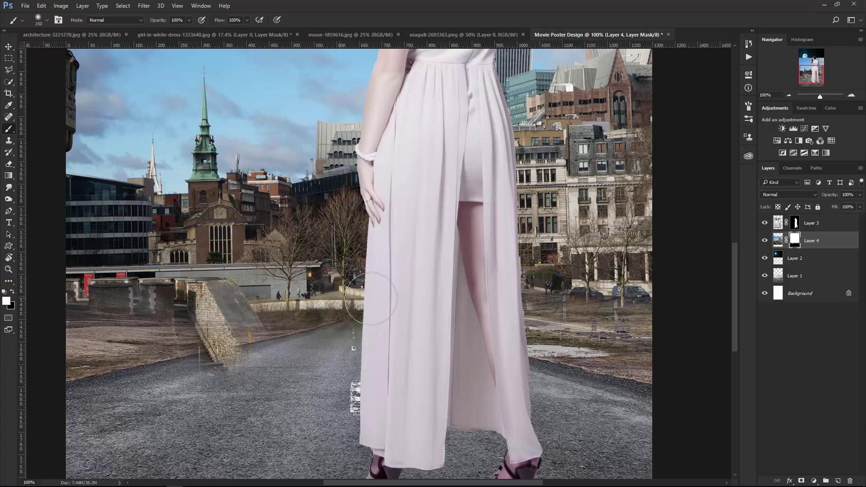
left_click_drag(163, 290, 182, 283)
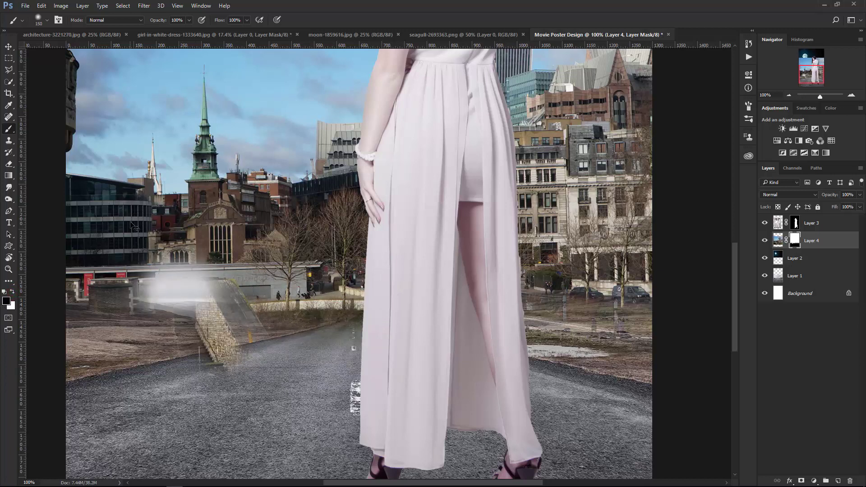
key("ctrl+z")
left_click(181, 355)
- Clean up the road edge beside the dress and reveal the trees, people and cars
mouse_move(274, 358)
left_mouse_down()
mouse_move(164, 351)
mouse_move(319, 339)
mouse_move(508, 368)
mouse_move(541, 356)
mouse_move(600, 361)
mouse_move(664, 399)
left_mouse_up()
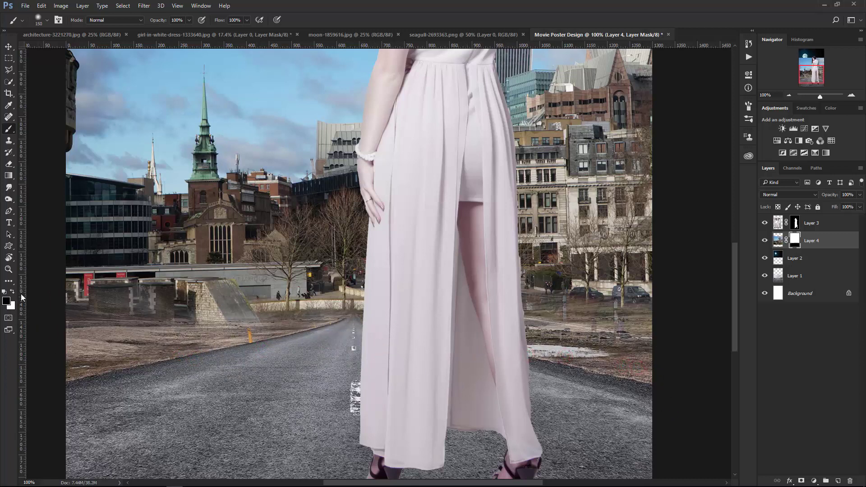
left_click(12, 293)
mouse_move(604, 295)
left_mouse_down()
mouse_move(553, 289)
mouse_move(619, 291)
mouse_move(670, 309)
mouse_move(663, 300)
mouse_move(603, 301)
mouse_move(661, 305)
mouse_move(685, 319)
mouse_move(568, 271)
mouse_move(582, 279)
mouse_move(316, 283)
mouse_move(225, 297)
mouse_move(235, 302)
mouse_move(108, 288)
mouse_move(215, 286)
mouse_move(103, 288)
mouse_move(146, 279)
mouse_move(128, 281)
mouse_move(180, 293)
mouse_move(154, 283)
left_mouse_up()
- Paint black with a soft 150 px brush to hide the city along the road edges
left_click(12, 291)
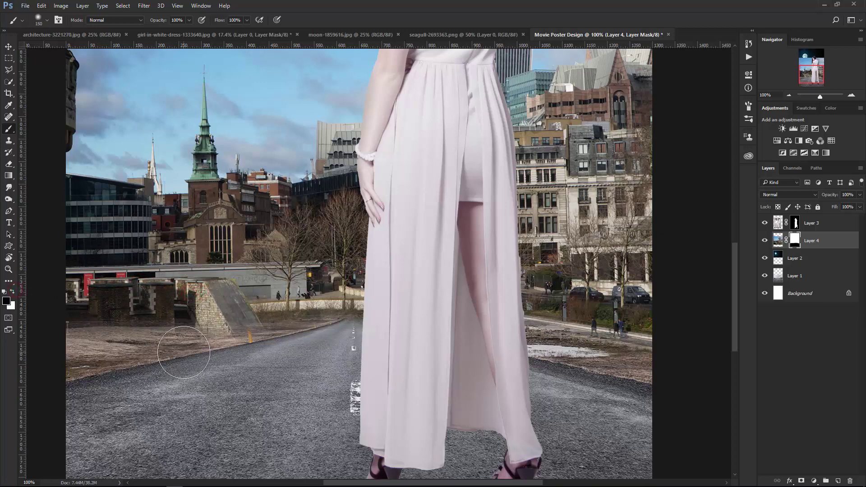
right_click(183, 352)
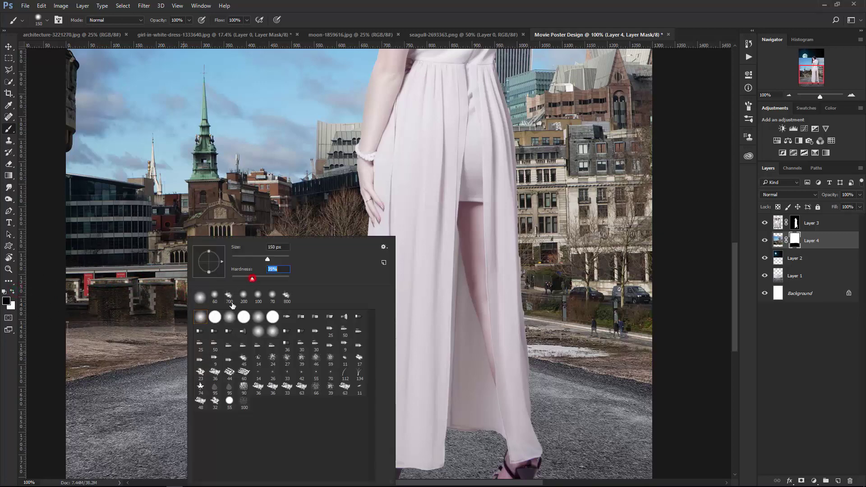
left_click(135, 365)
mouse_move(179, 360)
left_mouse_down()
mouse_move(188, 347)
mouse_move(141, 362)
left_mouse_up()
left_click(308, 346)
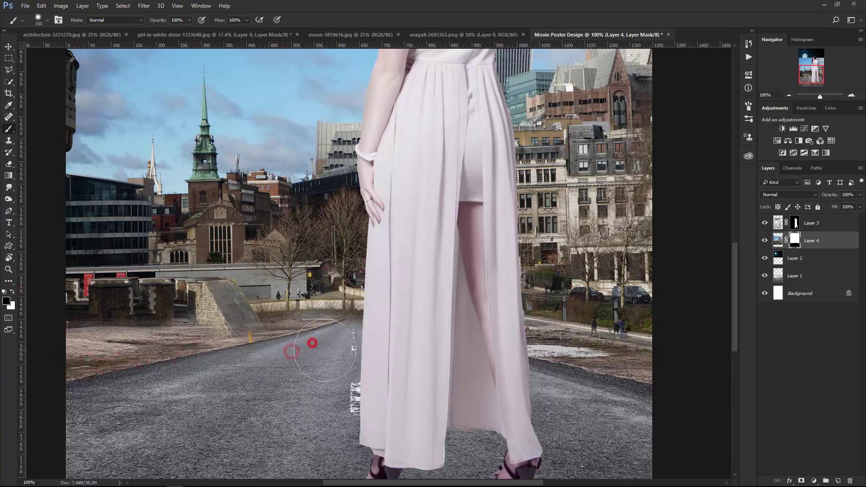
mouse_move(584, 372)
left_mouse_down()
mouse_move(630, 377)
mouse_move(647, 363)
mouse_move(585, 356)
mouse_move(653, 353)
mouse_move(563, 372)
mouse_move(526, 348)
mouse_move(507, 361)
left_mouse_up()
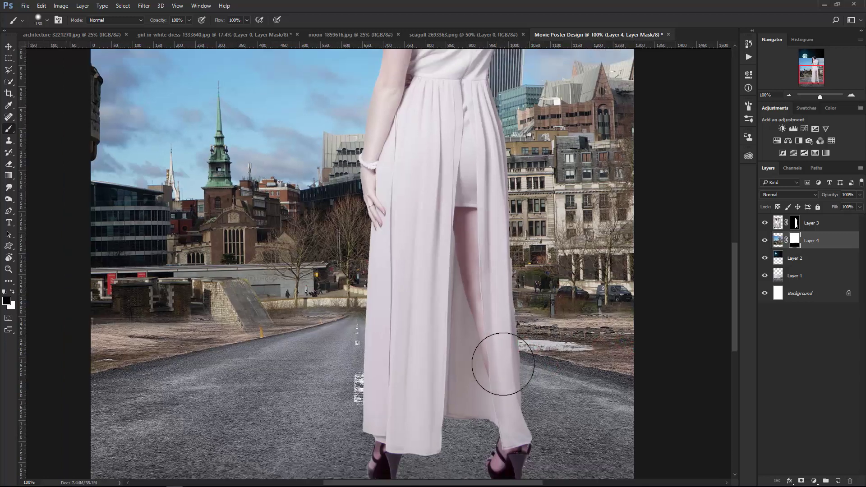
- Paint white with a 100 px brush to bring back the people by the wall
key("ctrl+minus")
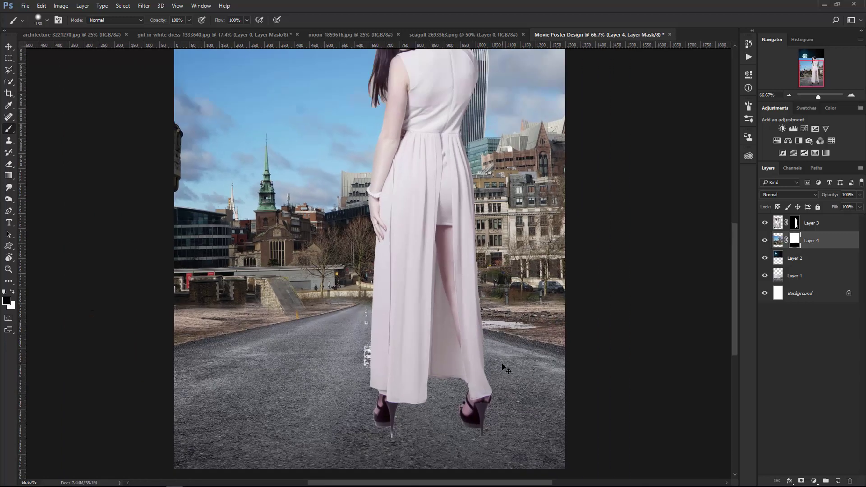
left_click(330, 307)
left_click(13, 291)
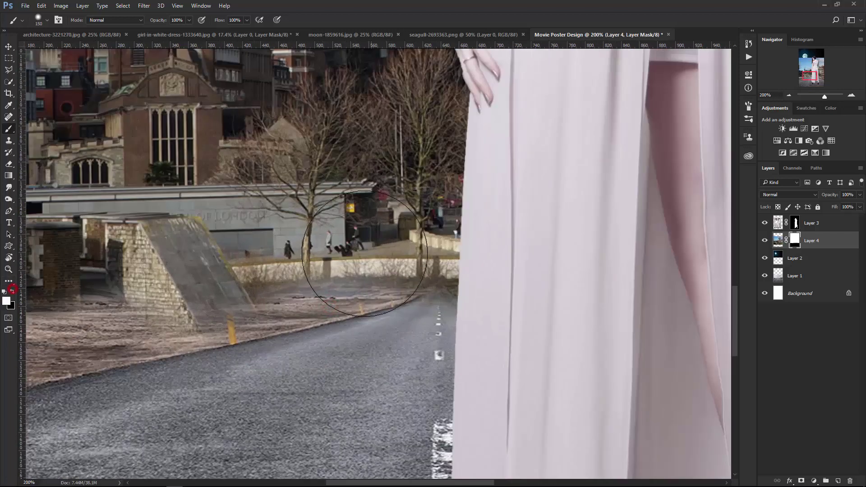
key("bracketleft")
key("bracketleft")
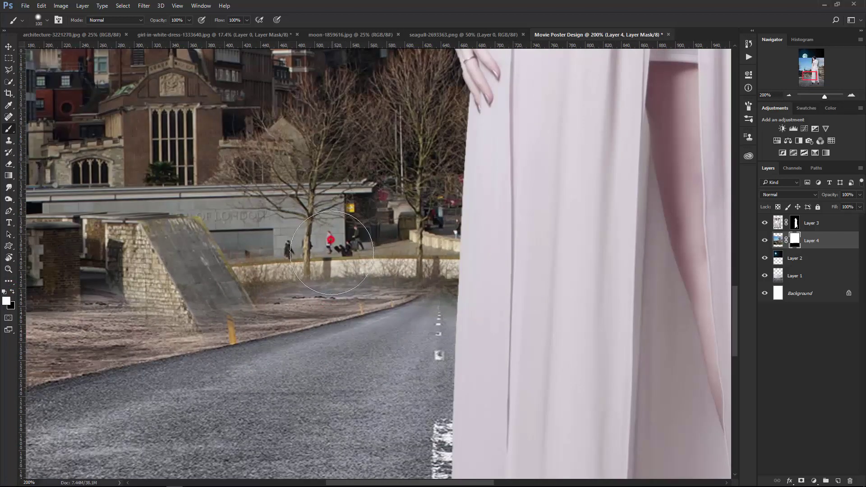
left_click(332, 248)
mouse_move(306, 254)
left_mouse_down()
mouse_move(210, 279)
mouse_move(410, 240)
left_mouse_up()
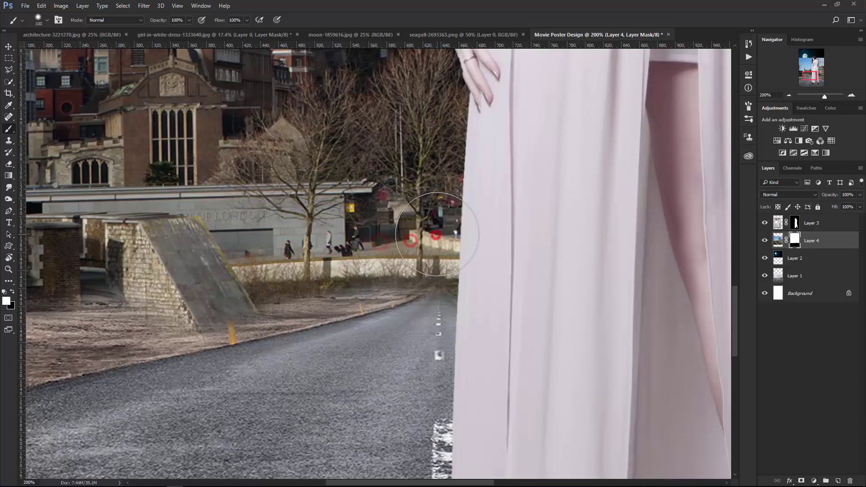
scroll(433, 239, "down", 2)
scroll(442, 237, "down", 1)
scroll(442, 235, "down", 1)
scroll(442, 235, "down", 1)
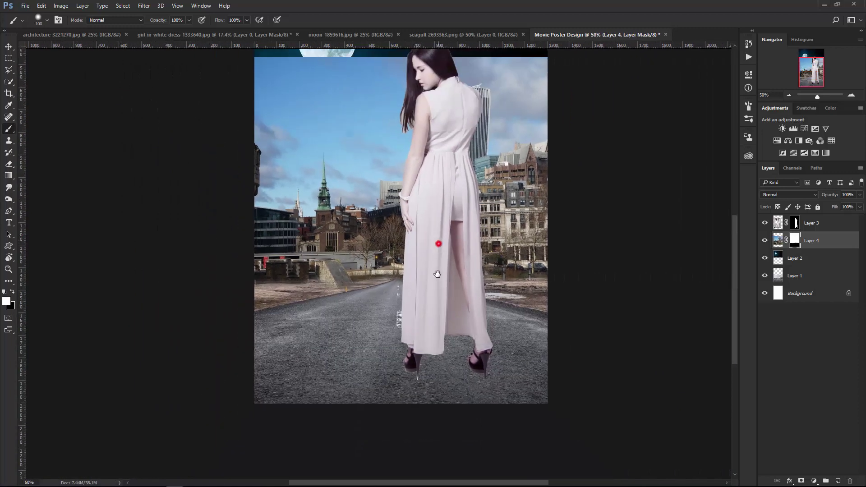
- Scale the woman on Layer 3 down slightly from the top-left and nudge her into place
left_click(8, 47)
left_click(811, 222)
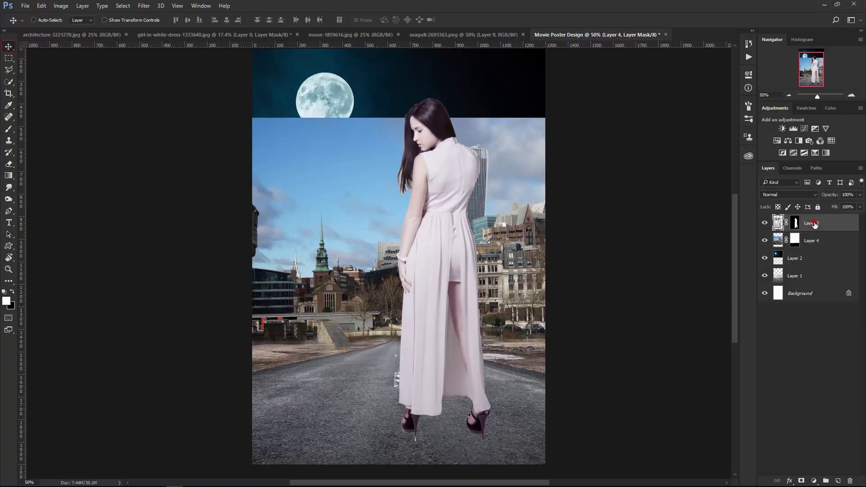
key("shift+Left")
key("shift+Left")
key("shift+Left")
key("shift+Left")
key("shift+Left")
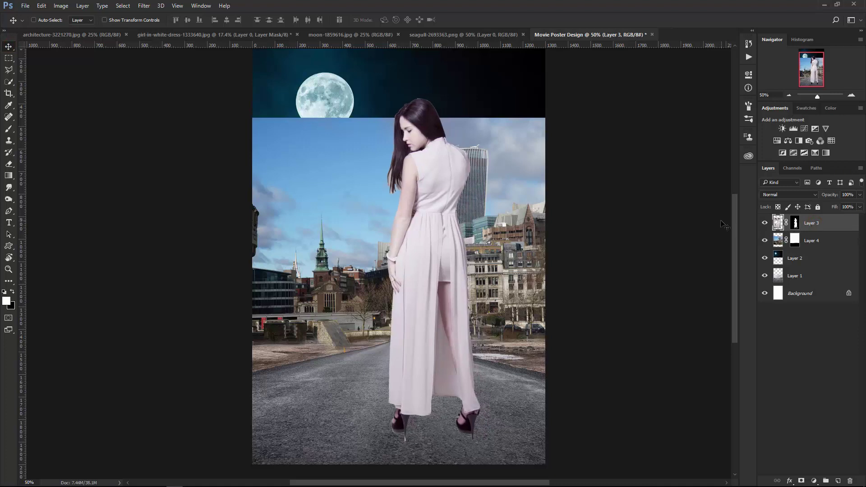
key("ctrl+t")
left_click_drag(250, 90, 255, 98)
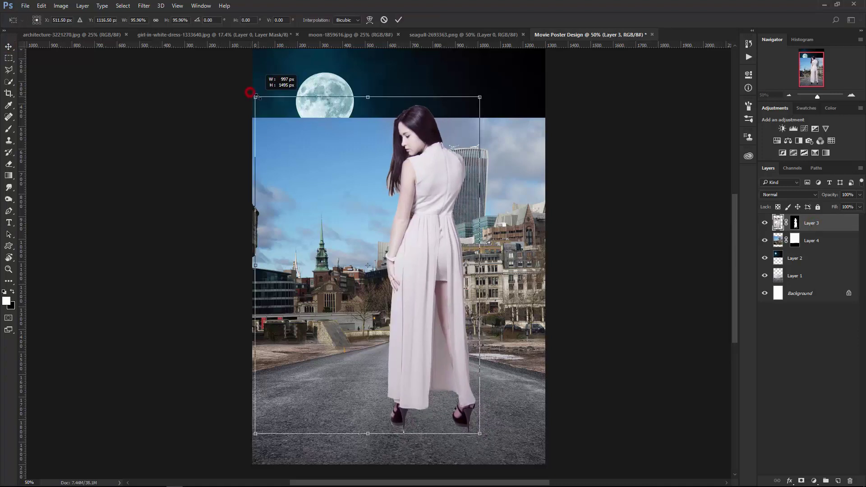
left_click(398, 20)
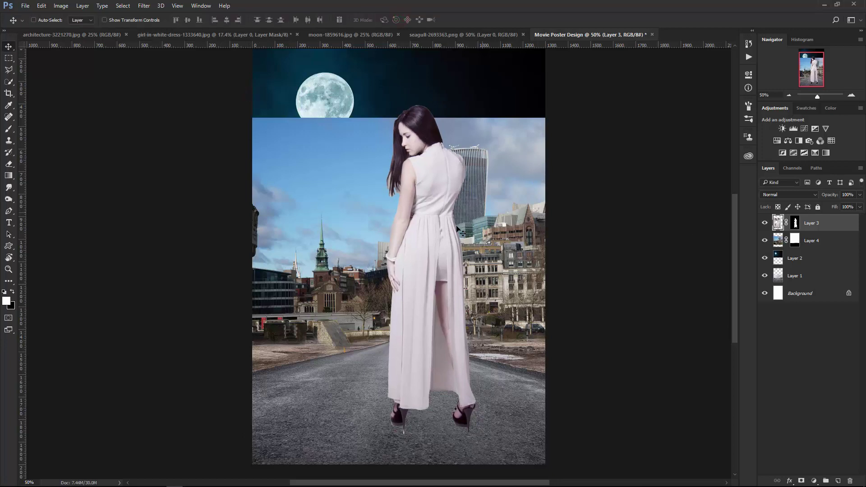
key("shift+Right")
key("shift+Right")
key("Right")
key("Right")
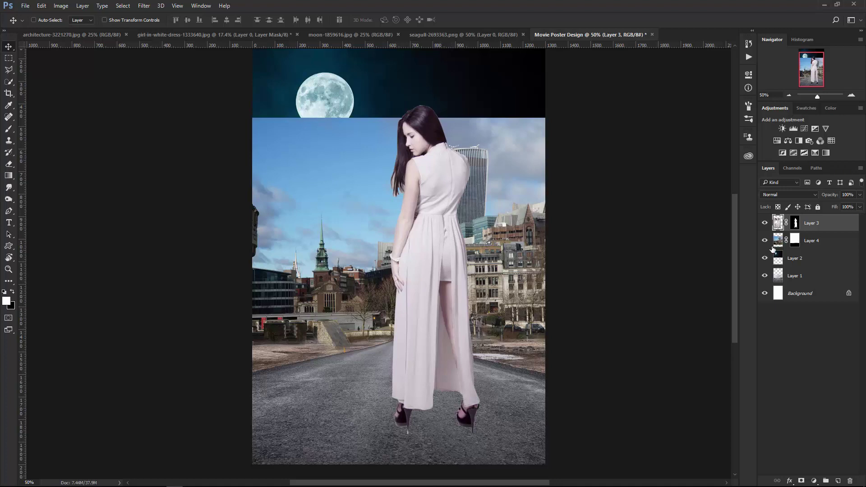
left_click(800, 241)
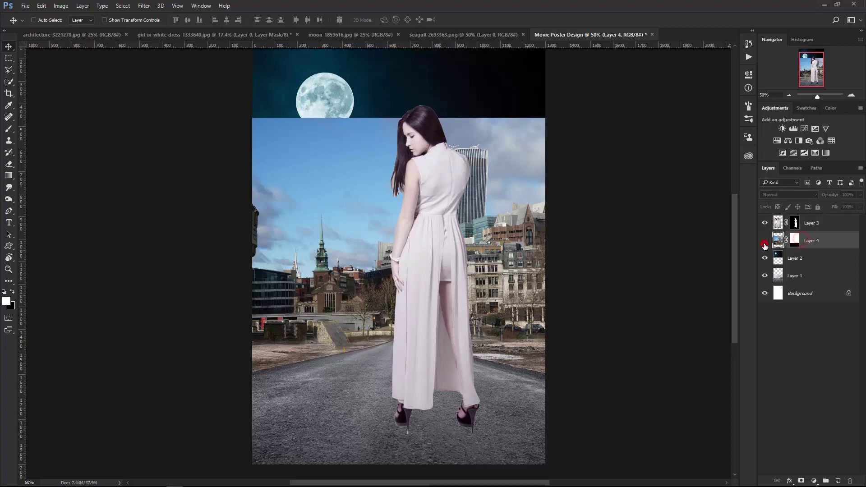
- Apply Layer 4's existing mask permanently and add a fresh white mask
right_click(801, 243)
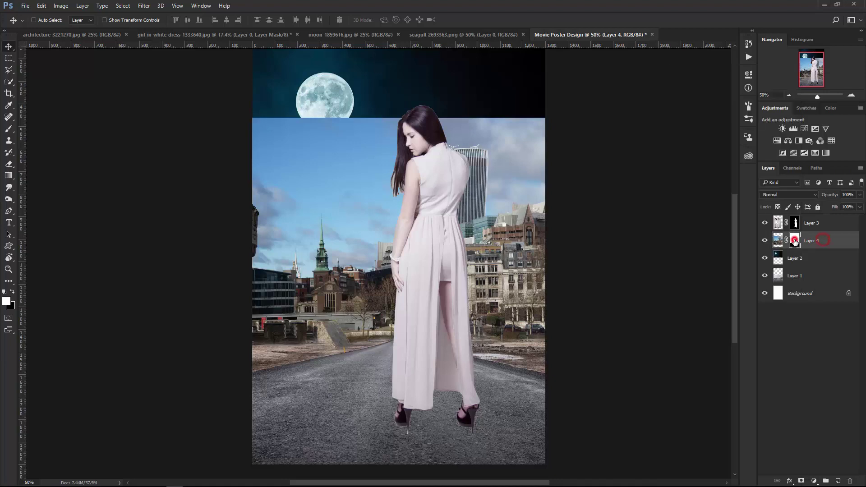
right_click(794, 242)
left_click(784, 264)
left_click(801, 481)
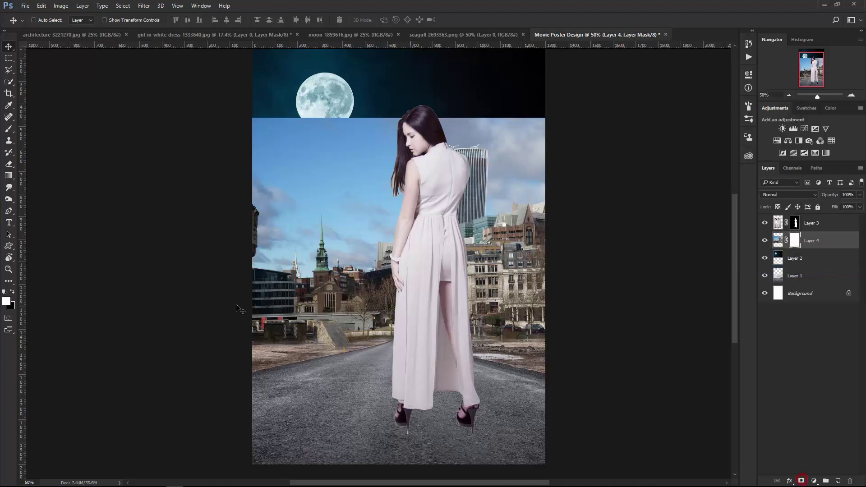
- Drag upward gradients from the skyline on the new mask to fade the city into the night sky
left_click(8, 176)
left_click_drag(362, 198, 372, 247)
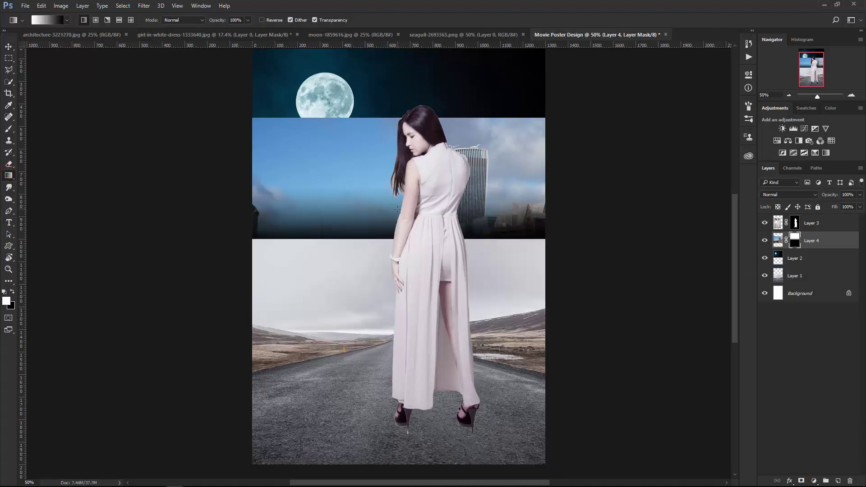
left_click_drag(397, 209, 395, 195)
left_click_drag(391, 248, 388, 165)
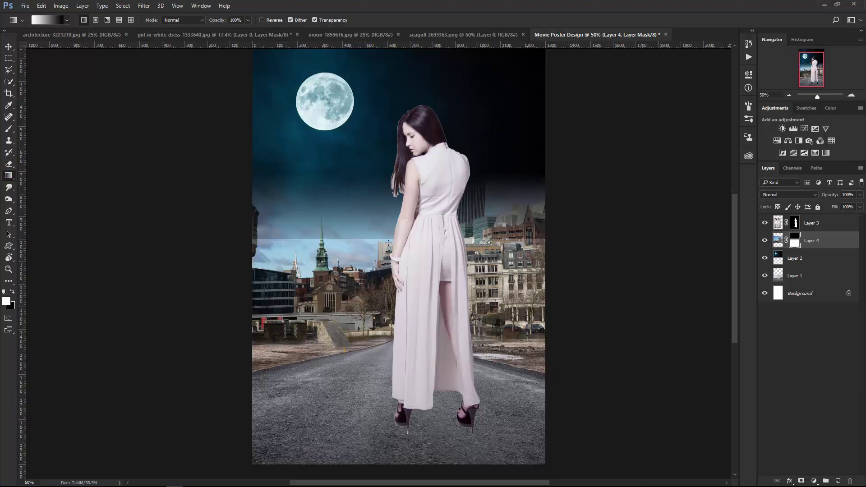
left_click_drag(386, 225, 386, 175)
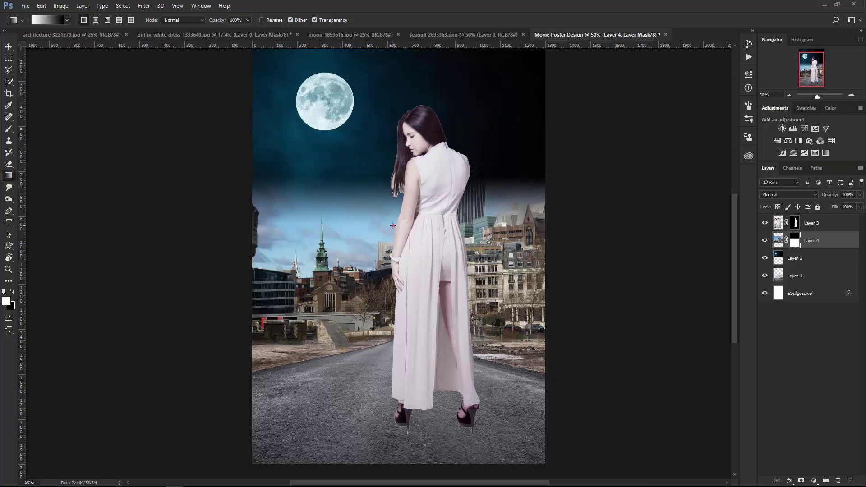
left_click_drag(392, 225, 392, 176)
left_click_drag(390, 206, 384, 86)
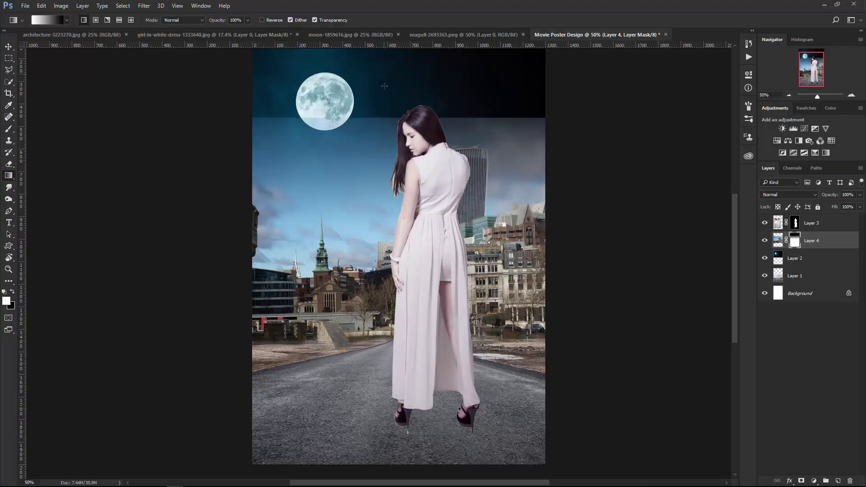
left_click_drag(406, 230, 391, 195)
left_click_drag(387, 230, 376, 161)
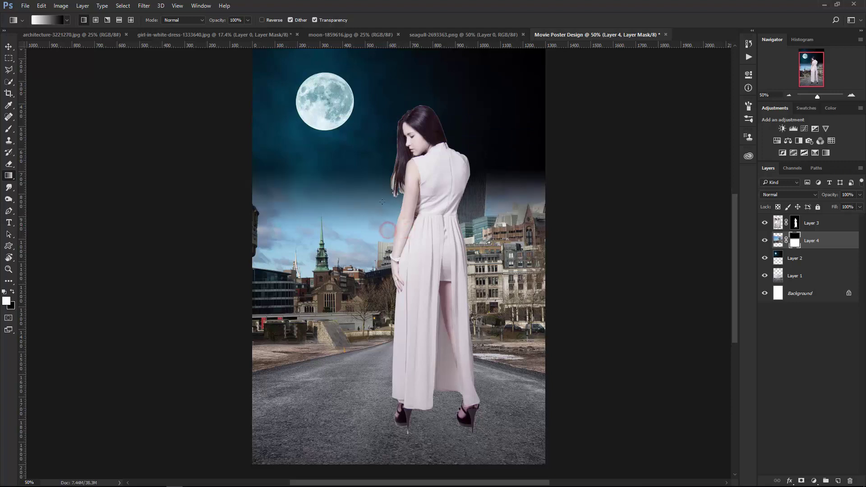
scroll(390, 236, "down", 2)
scroll(391, 236, "up", 2)
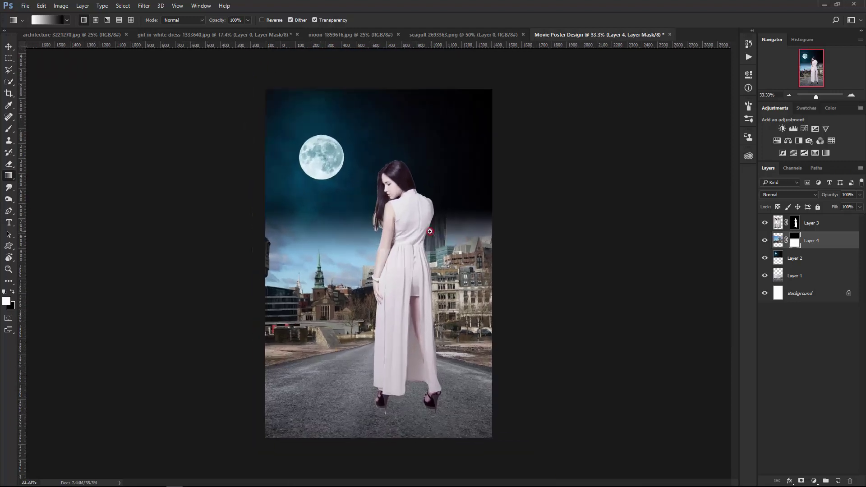
left_click_drag(430, 232, 424, 257)
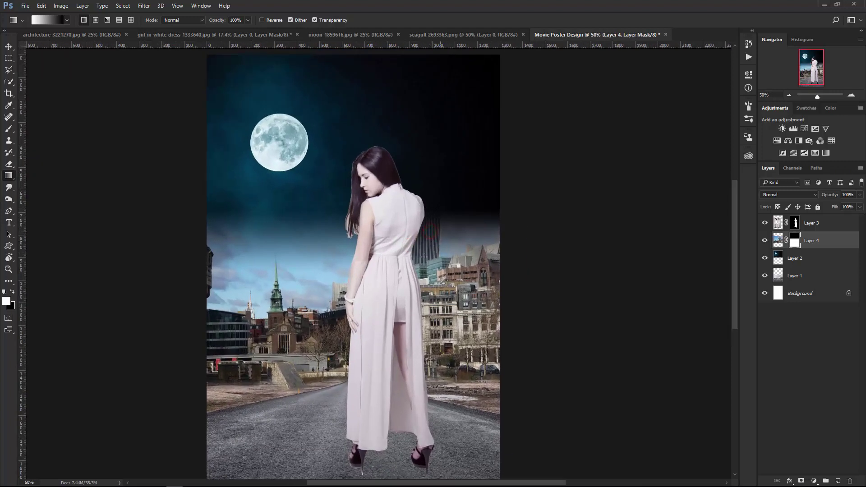
- Try a soft 400 px brush patch on the city mask, then undo it
left_click(9, 129)
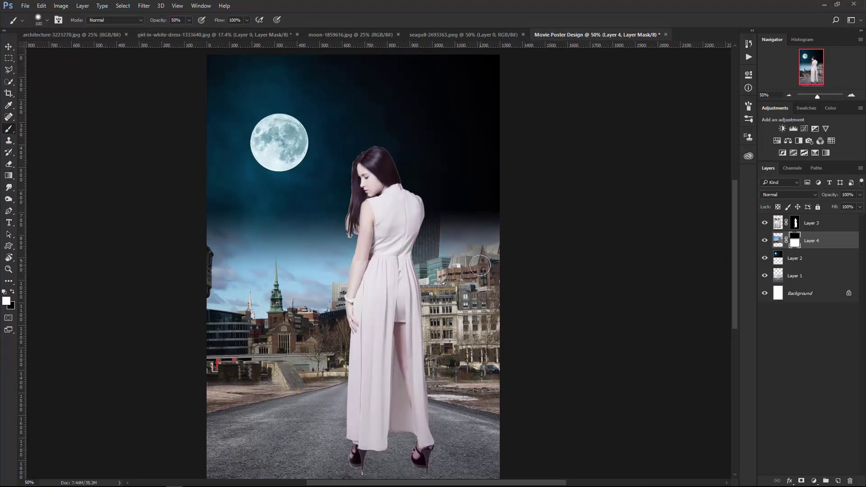
key("bracketright")
key("bracketright")
key("bracketright")
key("bracketright")
key("bracketright")
key("bracketright")
left_click(472, 209)
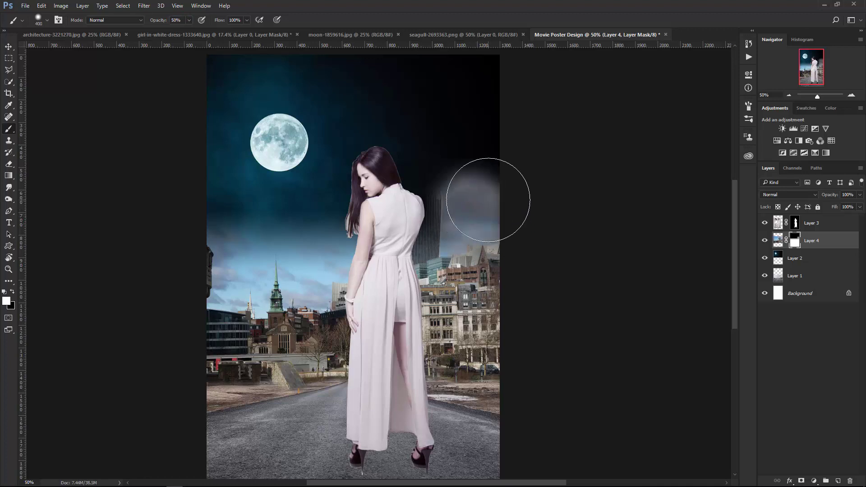
key("ctrl+z")
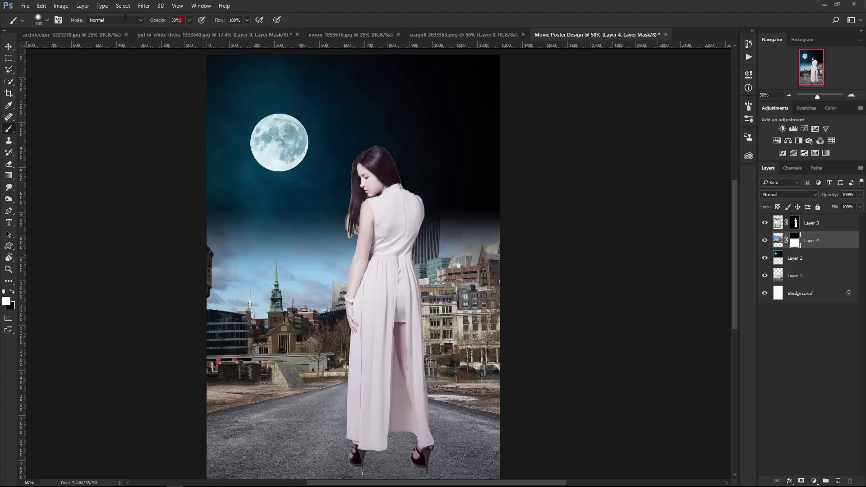
type("20")
- Redraw the mask gradient several times for a gradual skyline-to-sky blend below the moon
key("g")
key("ctrl+minus")
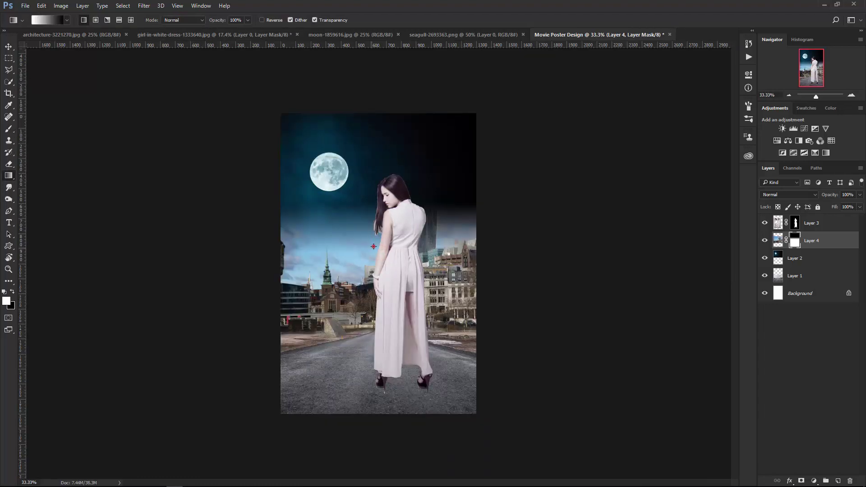
left_click_drag(373, 247, 363, 182)
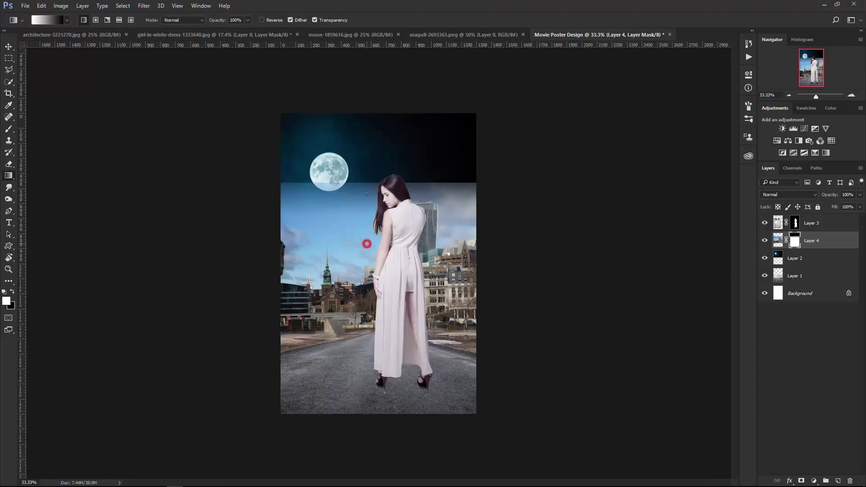
left_click_drag(366, 244, 366, 192)
left_click_drag(371, 241, 368, 205)
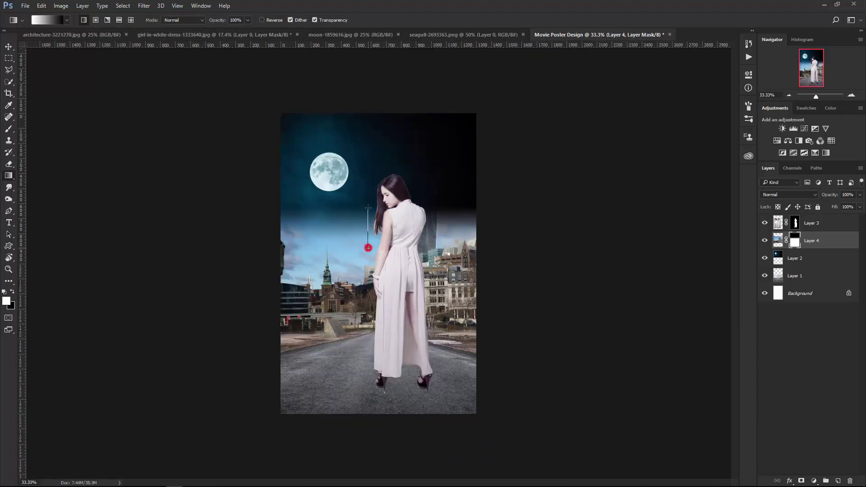
mouse_move(368, 247)
left_mouse_down()
mouse_move(368, 192)
mouse_move(365, 255)
left_mouse_up()
scroll(379, 203, "up", 1)
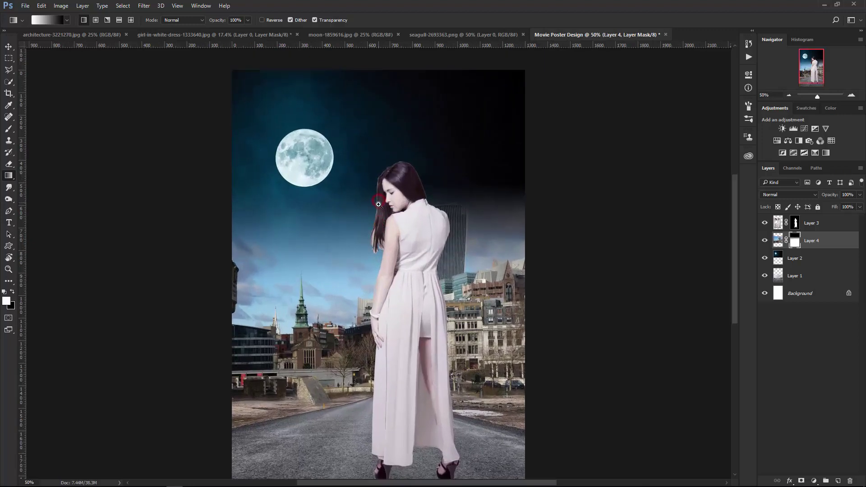
- Enlarge the moon sky layer (Layer 2) to about 107%
left_click(8, 47)
left_click(807, 261)
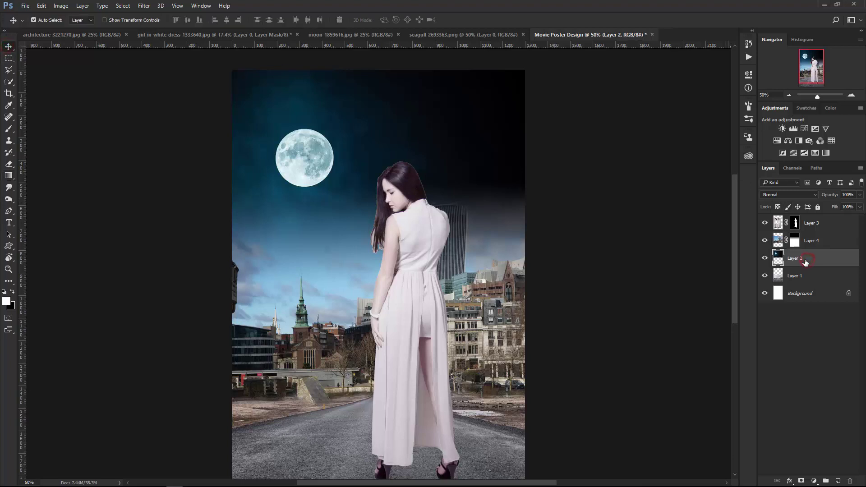
key("ctrl+t")
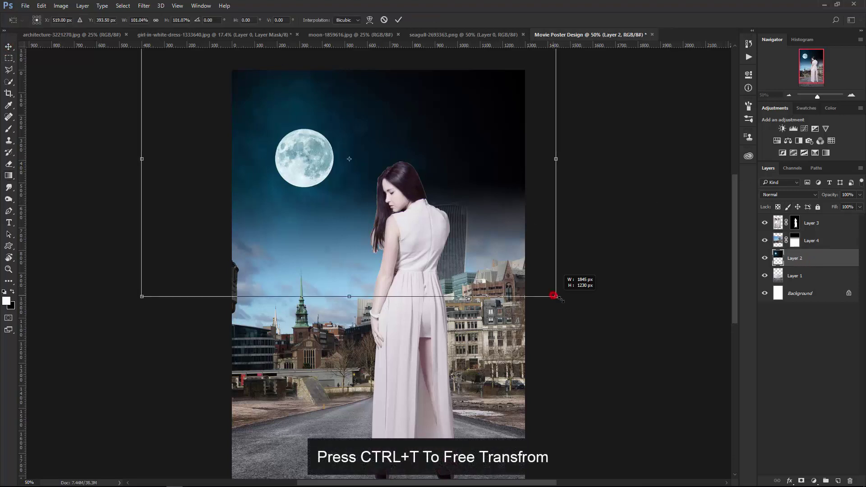
left_click_drag(555, 295, 569, 305)
left_click_drag(525, 260, 538, 261)
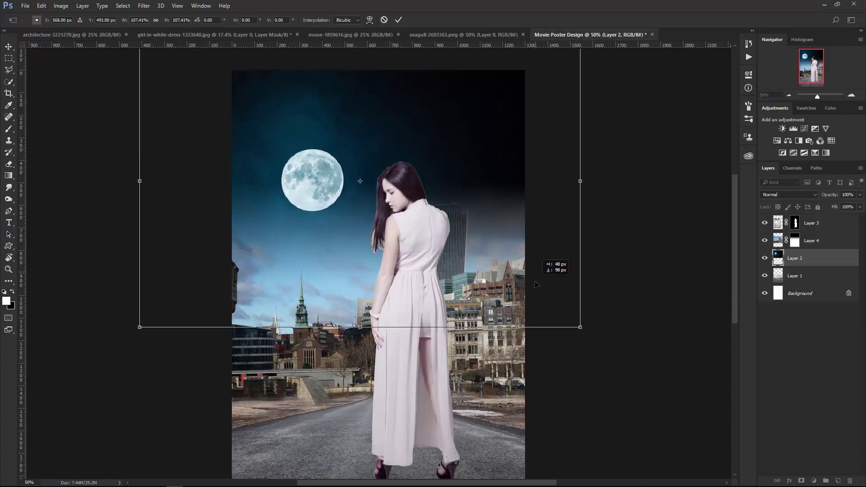
key("ctrl+z")
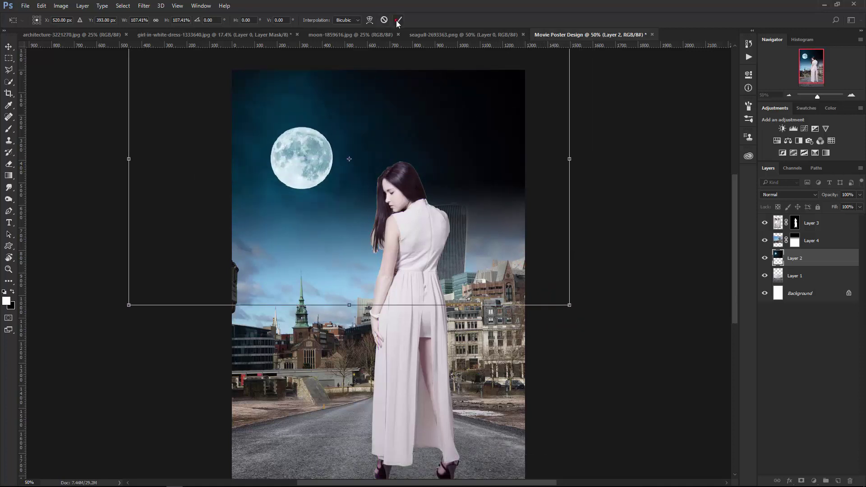
left_click(397, 20)
- Zoom in on the woman's neck and select her layer, Layer 3
key("ctrl+minus")
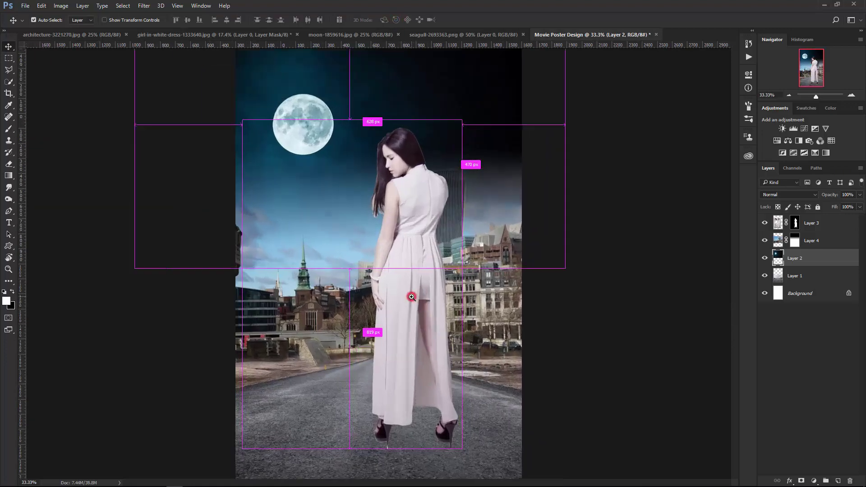
left_click(412, 297)
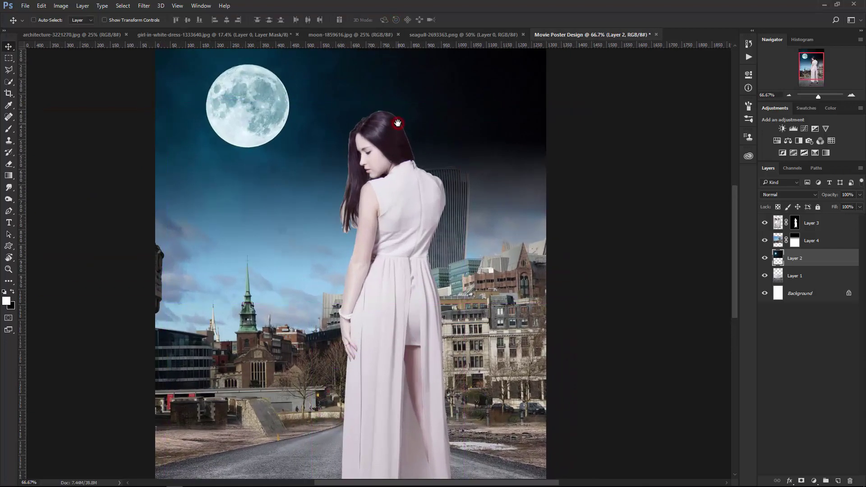
left_click_drag(410, 284, 399, 127)
left_click(383, 189)
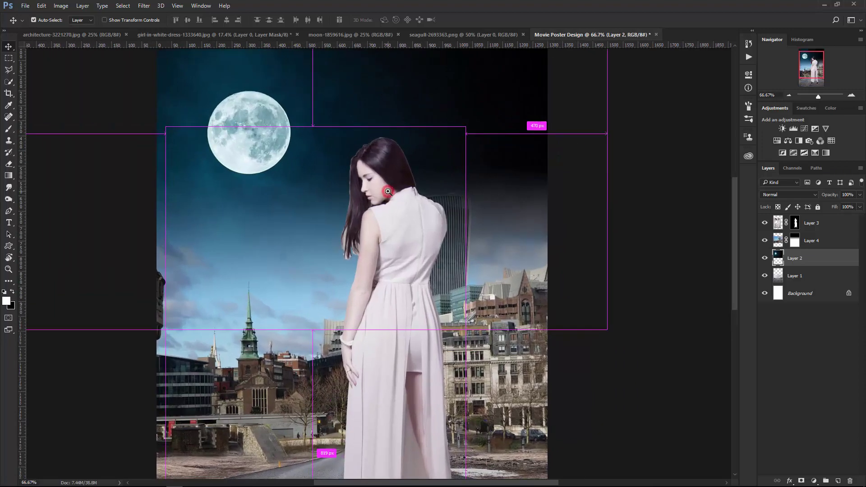
left_click(815, 223)
type("Model")
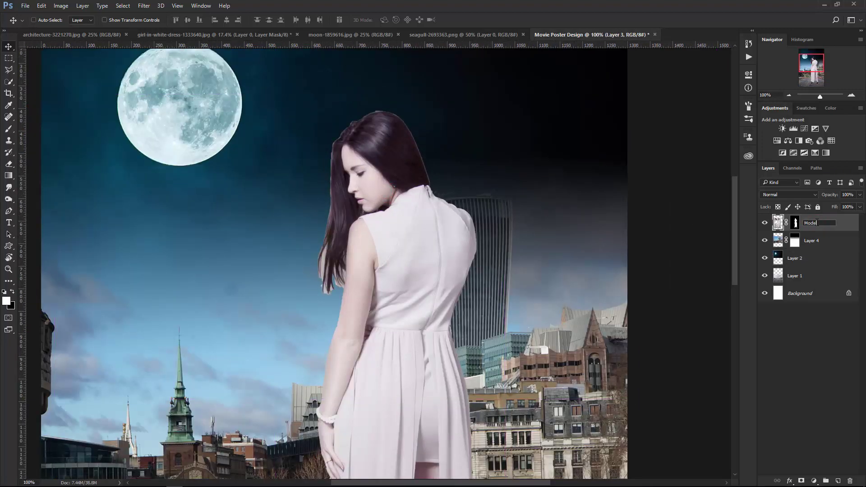
- Open Select and Mask on the woman's layer mask and refine the hair edge
left_click(796, 222)
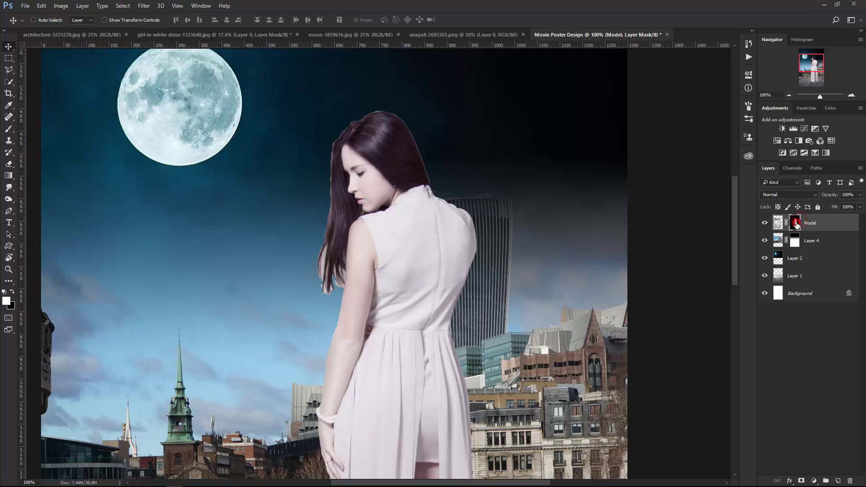
right_click(796, 222)
left_click(785, 299)
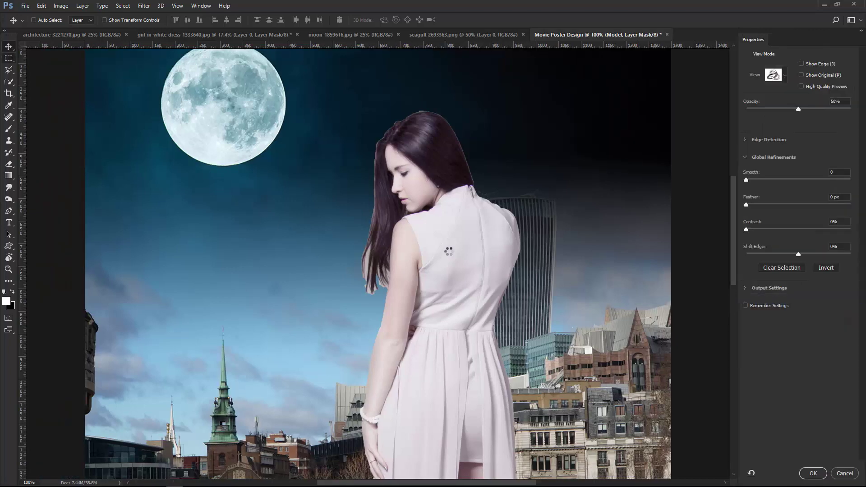
left_click(388, 166)
left_click_drag(374, 422, 324, 302)
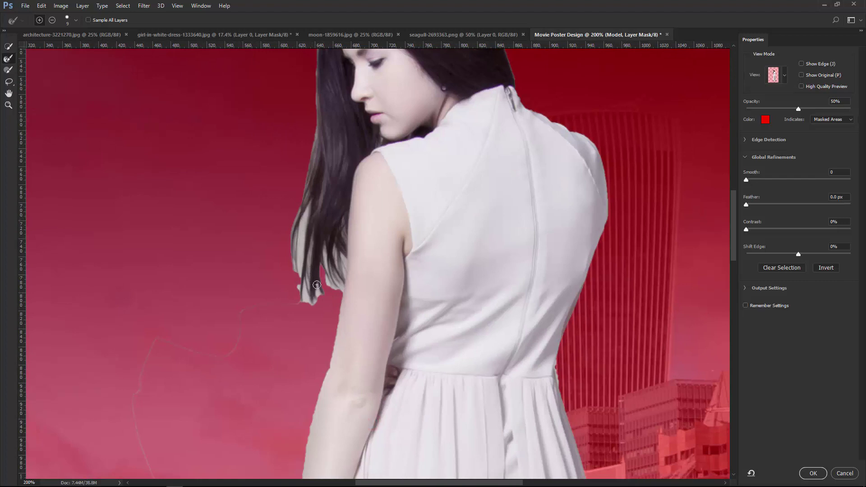
left_click_drag(325, 261, 326, 265)
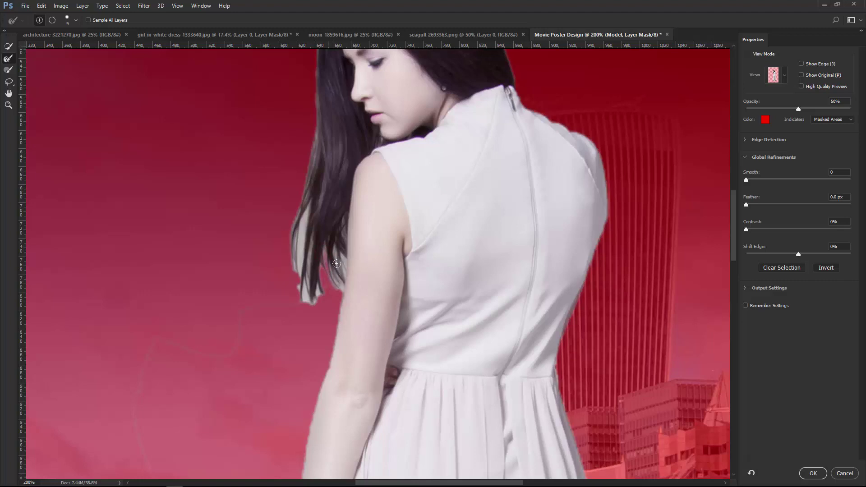
left_click_drag(345, 274, 326, 249)
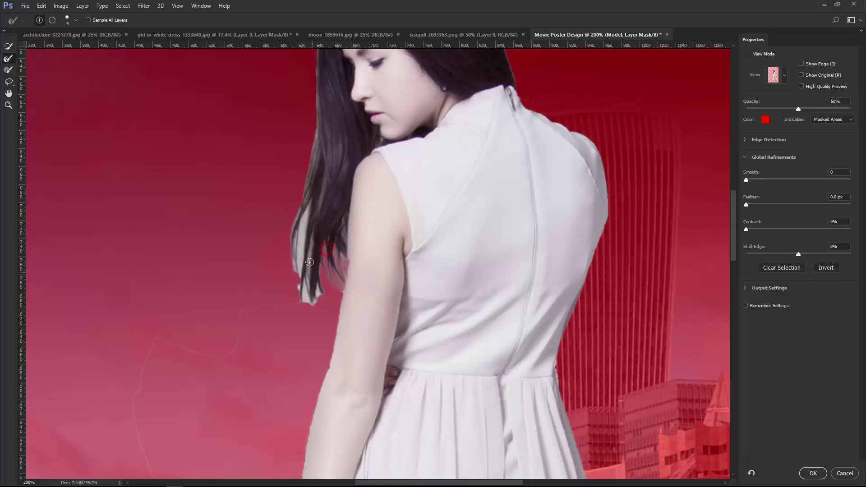
- Refine the hair at the shoulder, lower halo, top of head and neck, then apply
left_click(310, 249)
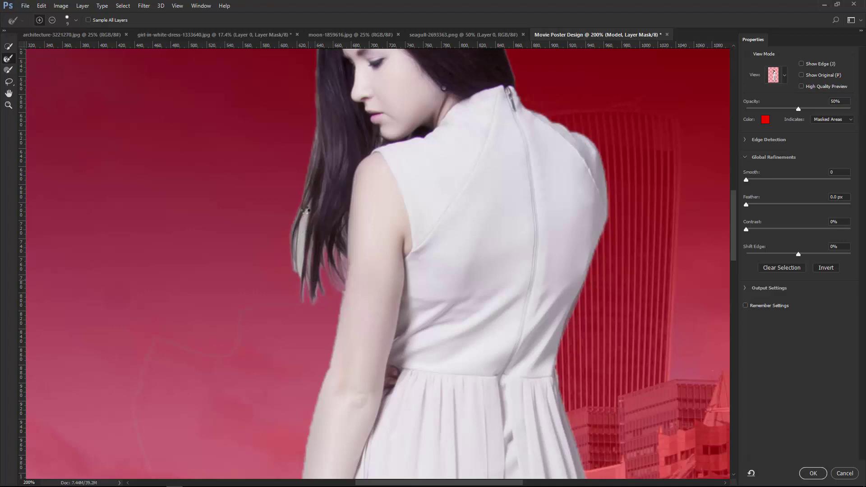
left_click(307, 210)
left_click_drag(299, 251, 301, 273)
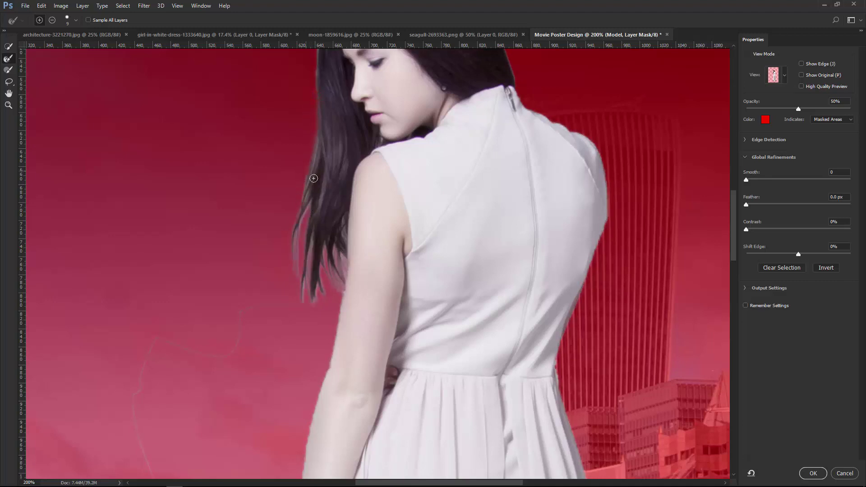
left_click_drag(355, 89, 329, 231)
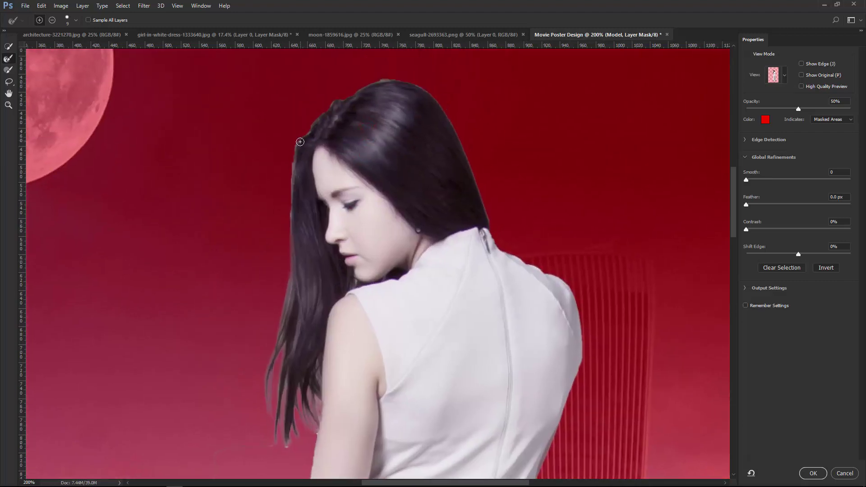
left_click(295, 143)
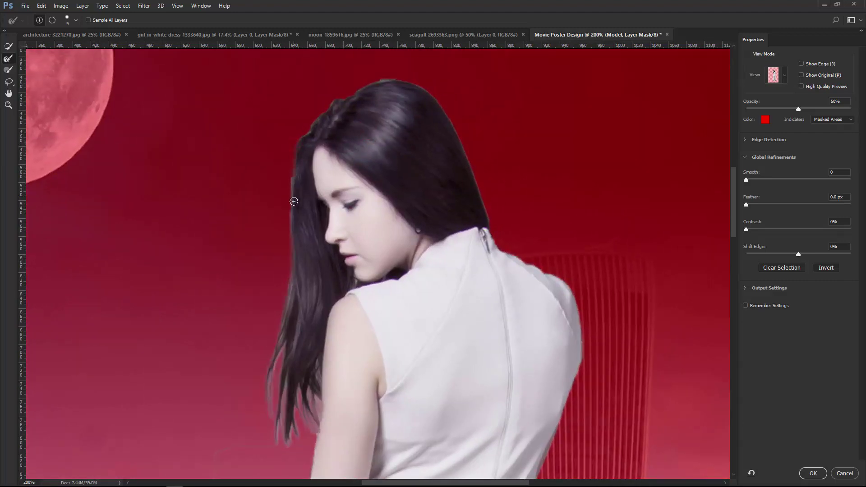
left_click(311, 126)
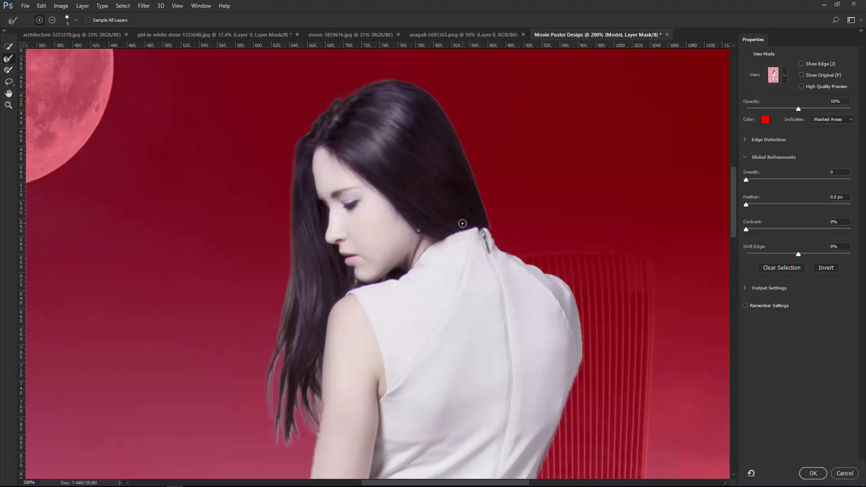
key("ctrl+minus")
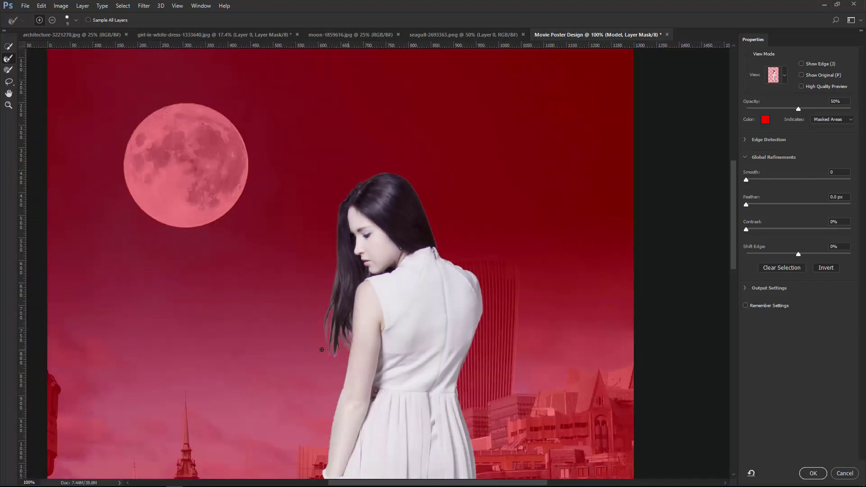
key("ctrl+minus")
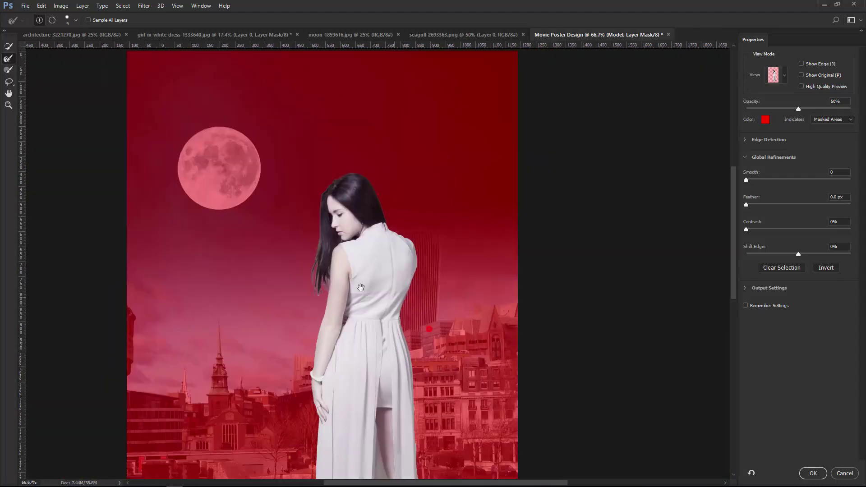
left_click(813, 472)
- Zoom to 200% on the woman's arm and start a Polygonal Lasso outline of the fringe
key("ctrl+plus")
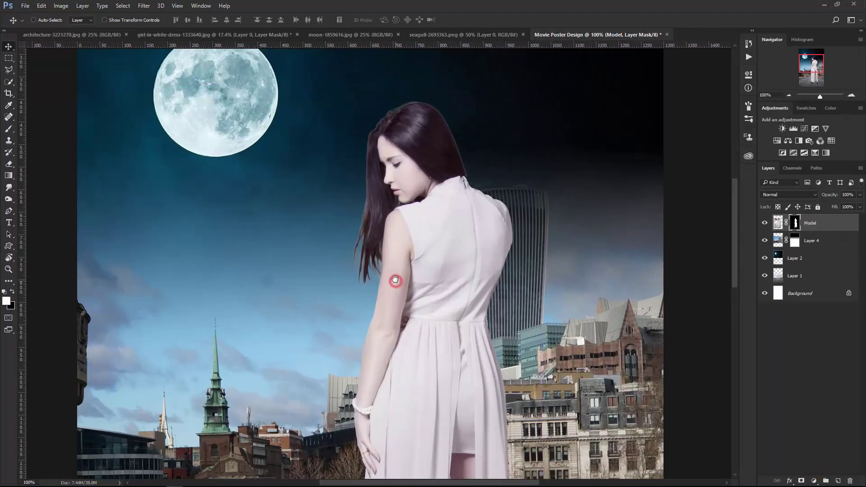
key("ctrl+plus")
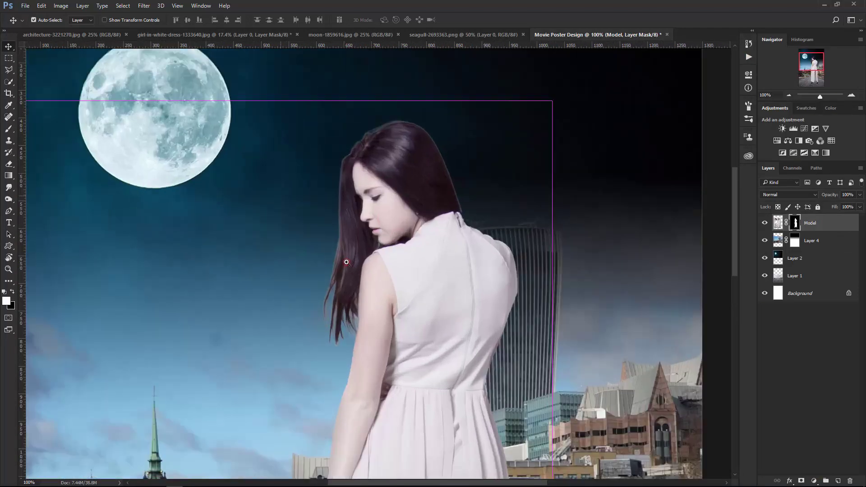
left_click_drag(347, 254, 345, 191)
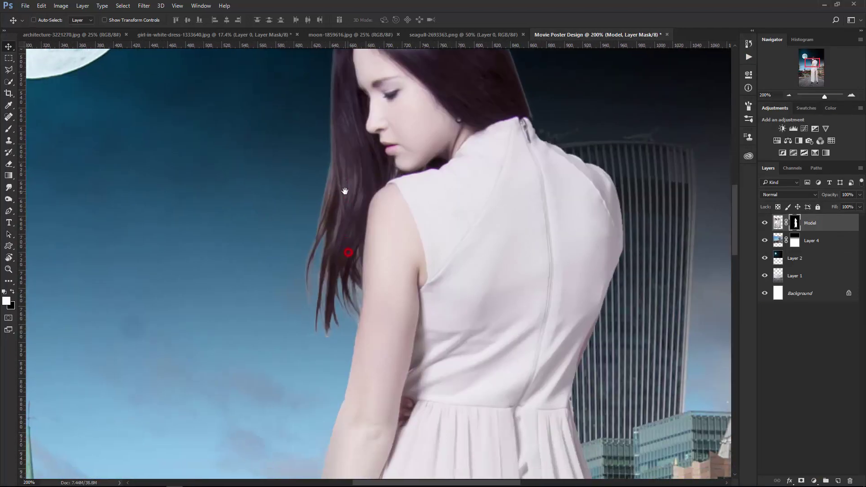
left_click(8, 69)
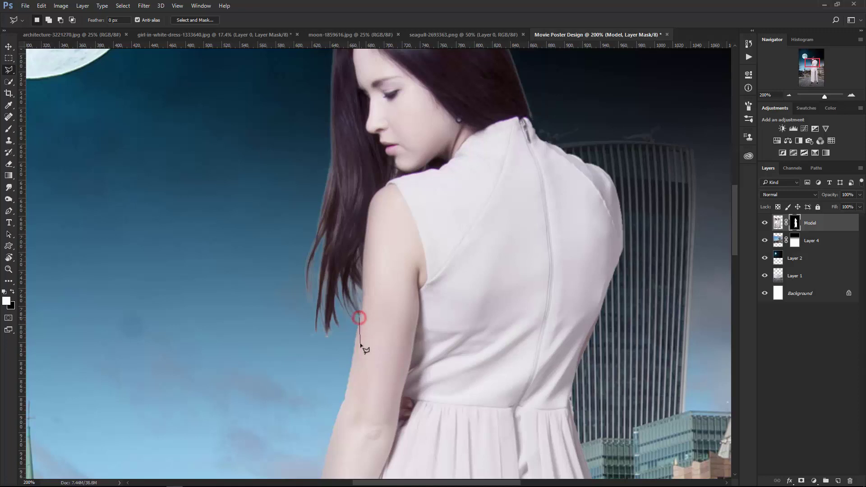
left_click(350, 374)
scroll(333, 453, "down", 3)
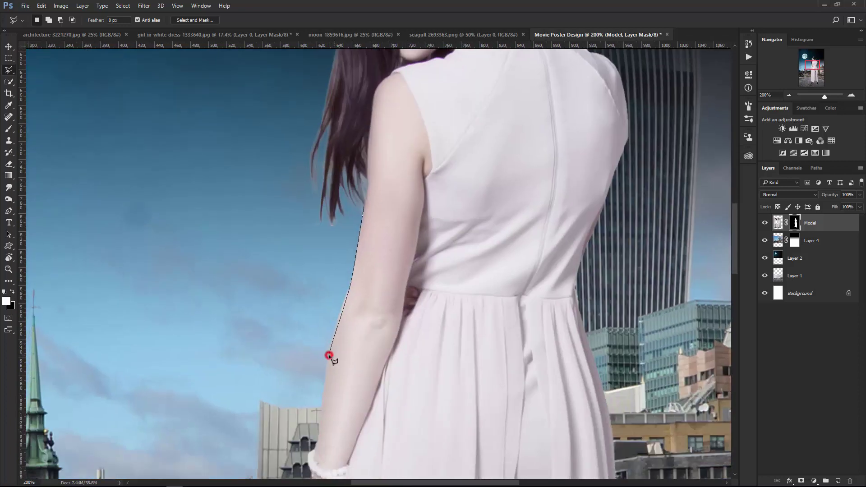
- Close the outline around the fringe along the forearm, delete it and deselect
left_click(314, 373)
left_click(293, 358)
left_click(308, 293)
left_click(348, 229)
left_click(357, 211)
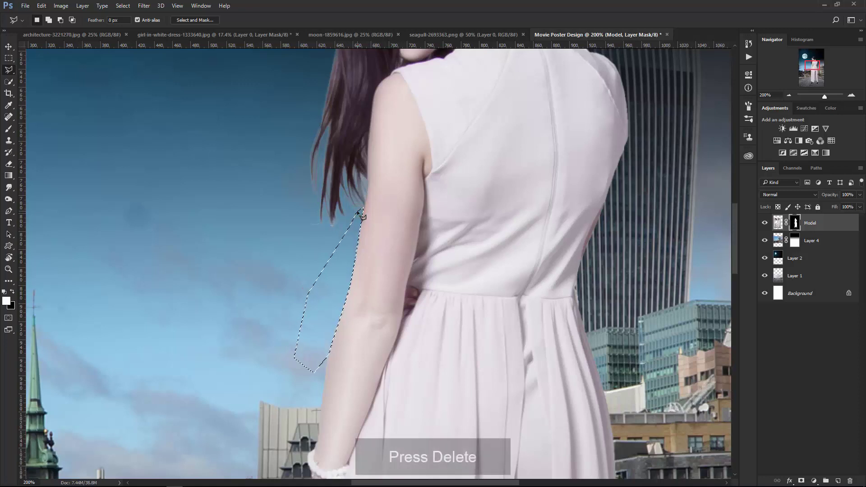
left_click(122, 4)
left_click(131, 24)
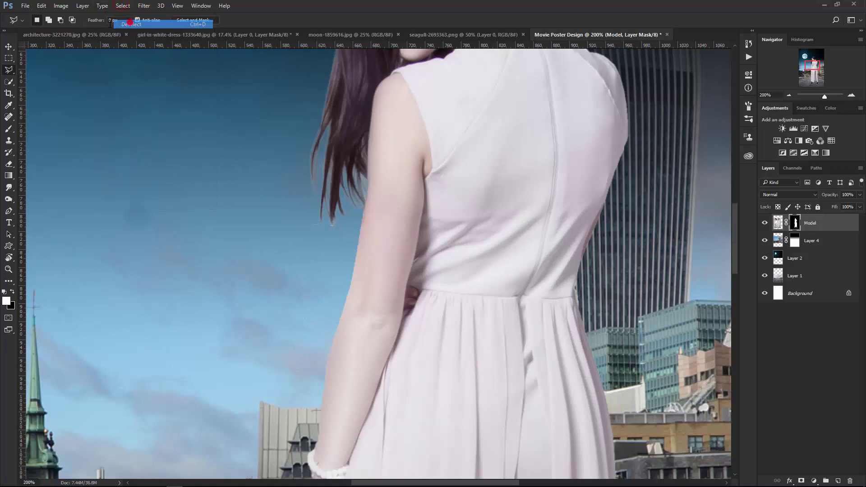
- Bring the face into view and set up a 90 px Brush for the Model mask
key("v")
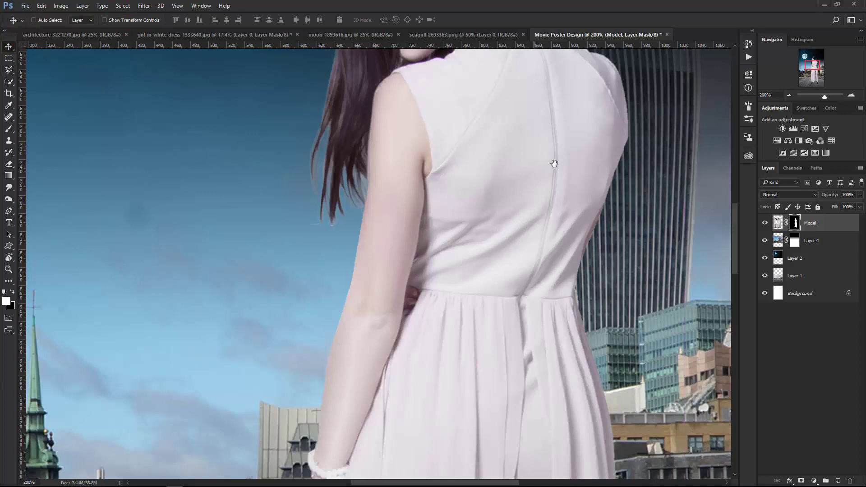
left_click_drag(497, 135, 454, 280)
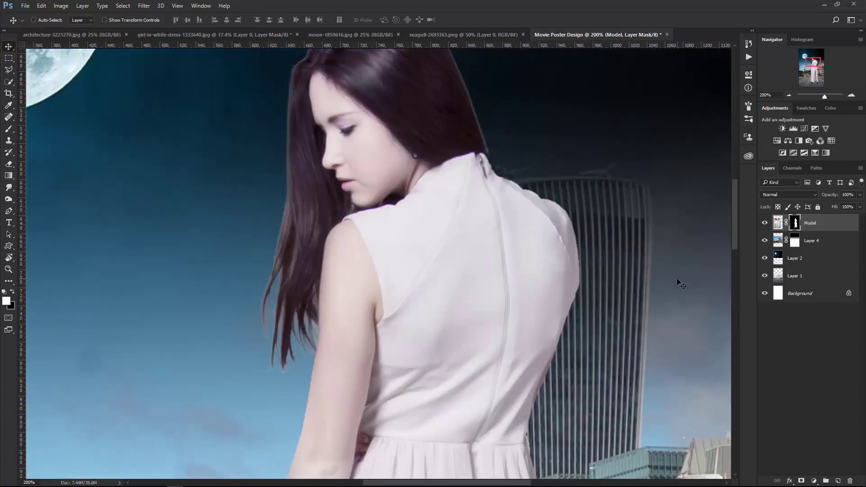
left_click(8, 129)
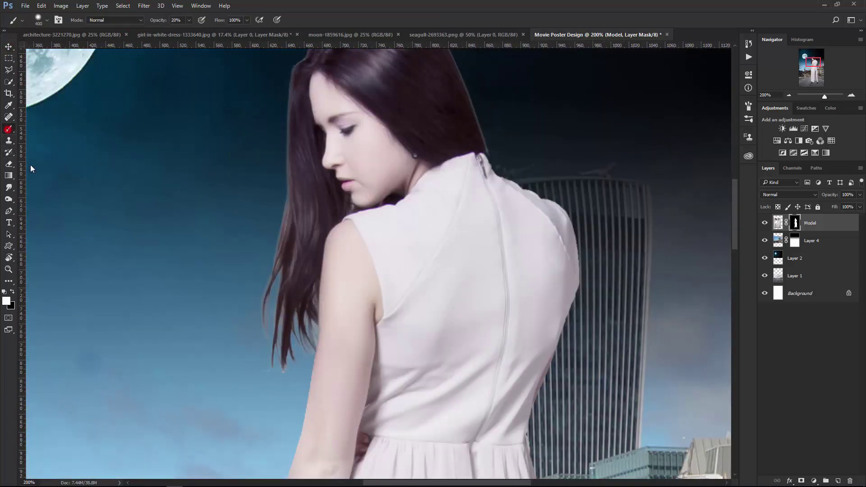
right_click(329, 236)
left_click_drag(389, 259, 395, 260)
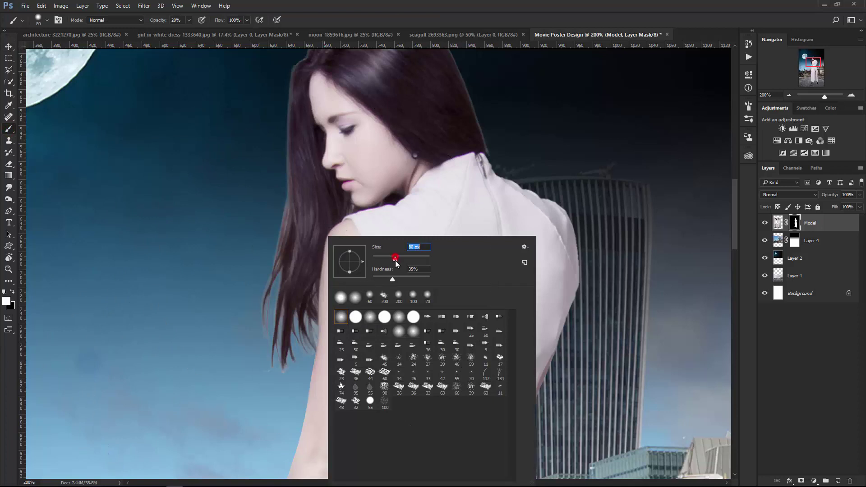
- Refine the mask along the hair tip with a 20 px brush, then select the Dodge tool
left_click(161, 333)
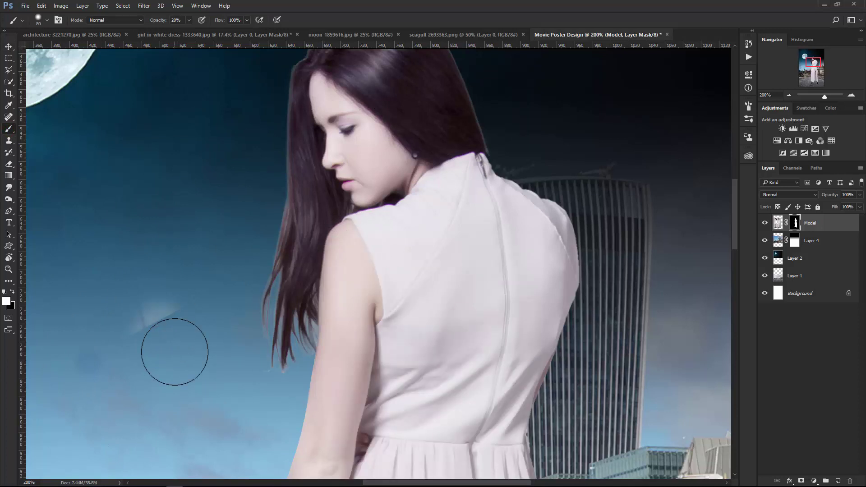
key("ctrl+z")
key("bracketleft")
key("bracketleft")
key("bracketleft")
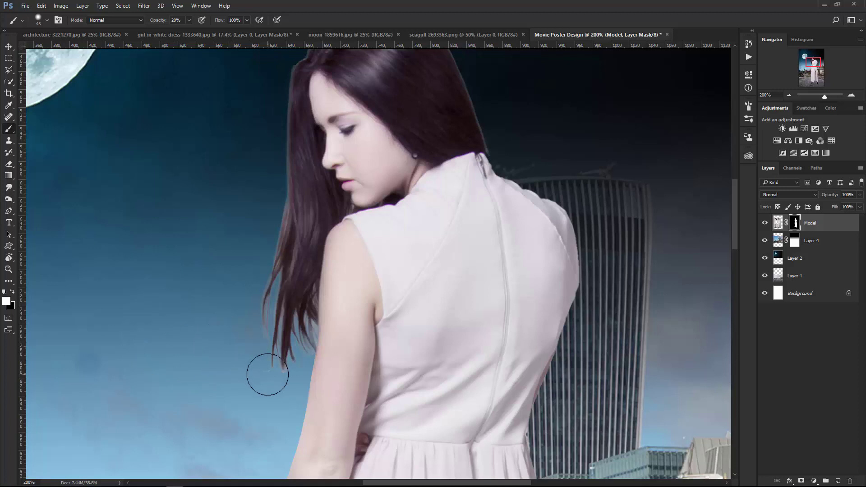
key("bracketleft")
key("bracketleft")
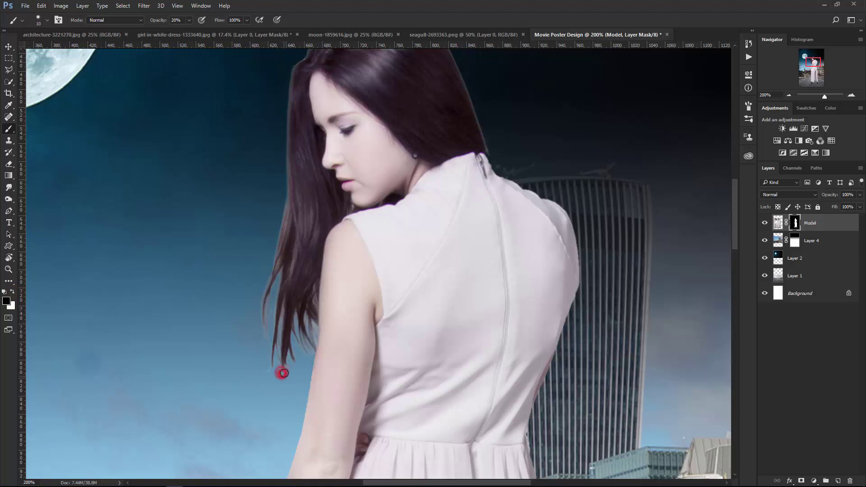
left_click_drag(280, 377, 267, 370)
left_click(9, 200)
- Set Dodge exposure to 20% with a 40 px brush and lighten the hair ends on the Model layer
type("20")
key("Return")
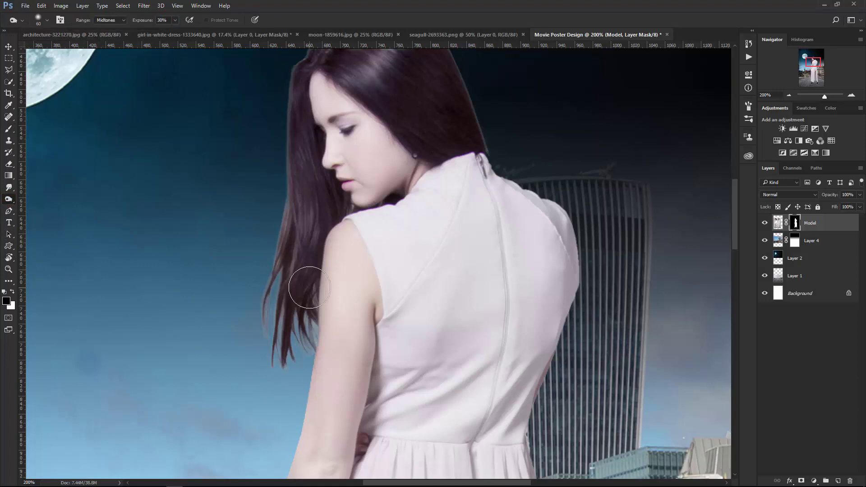
key("bracketleft")
left_click_drag(255, 302, 264, 301)
left_click(778, 223)
mouse_move(257, 296)
left_mouse_down()
mouse_move(264, 323)
mouse_move(302, 343)
mouse_move(301, 352)
left_mouse_up()
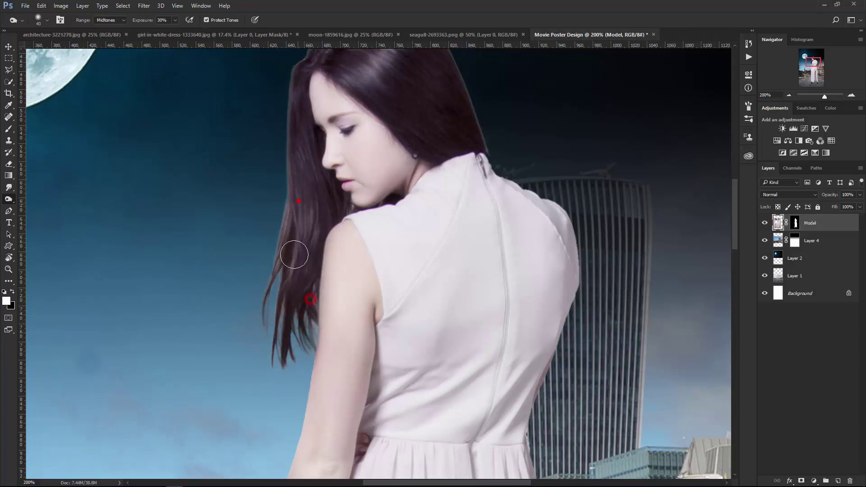
- Dodge the hair beside the face and the strands along its left edge
mouse_move(299, 201)
left_mouse_down()
mouse_move(279, 202)
mouse_move(273, 233)
left_mouse_up()
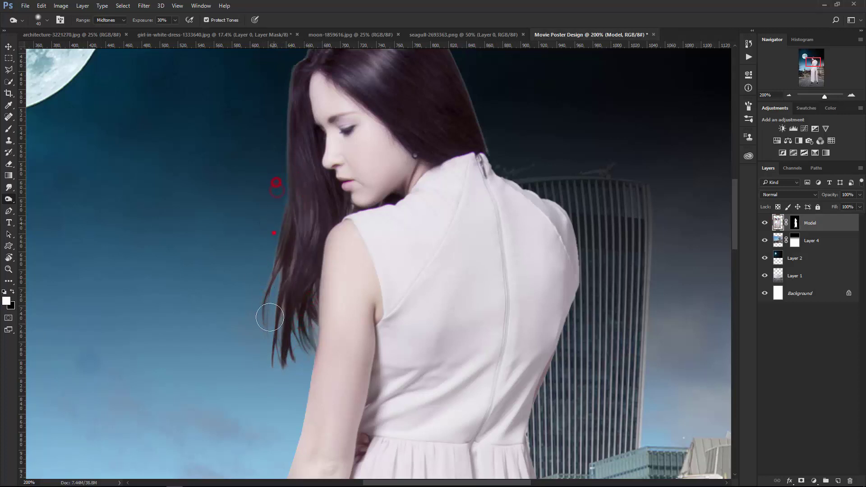
left_click_drag(259, 323, 267, 352)
scroll(267, 352, "up", 5)
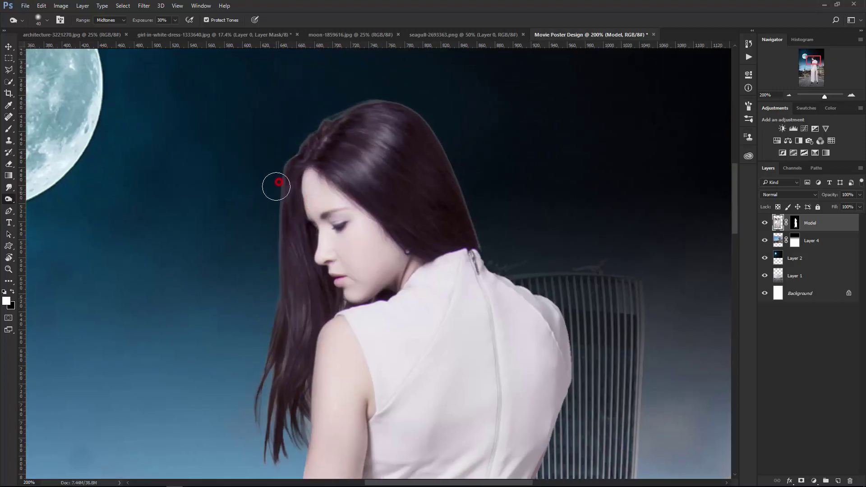
left_click_drag(276, 186, 276, 222)
left_click_drag(275, 174, 275, 174)
left_click_drag(274, 210, 271, 268)
left_click_drag(311, 141, 297, 201)
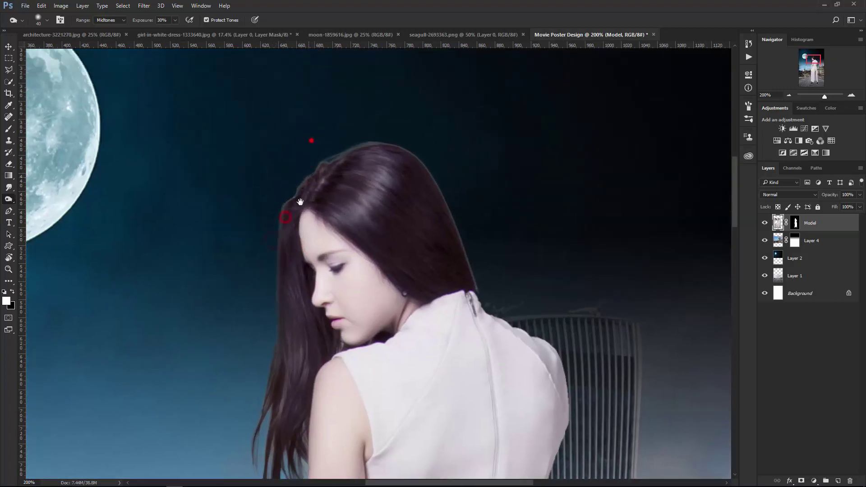
- Dodge the top and crown of the hair and its edges down toward the shoulder
key("ctrl+minus")
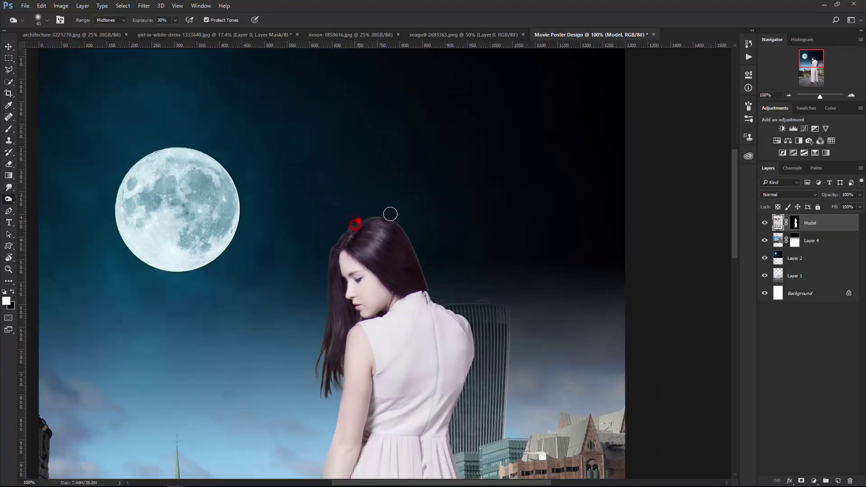
key("ctrl+plus")
left_click_drag(343, 212, 412, 224)
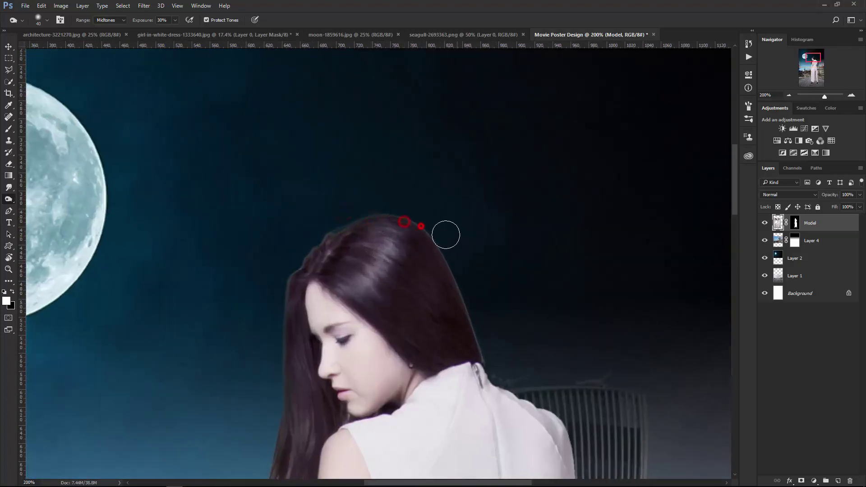
left_click_drag(452, 274, 472, 304)
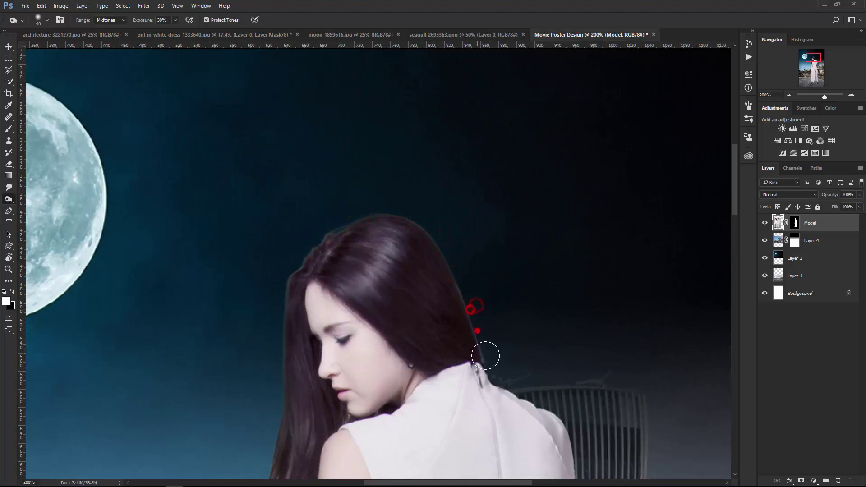
left_click_drag(488, 336, 493, 354)
left_click_drag(426, 232, 458, 260)
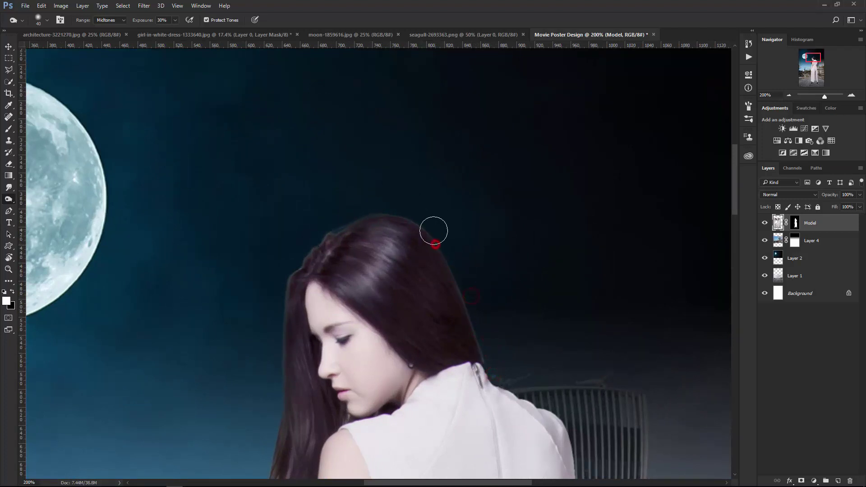
left_click_drag(373, 247, 392, 247)
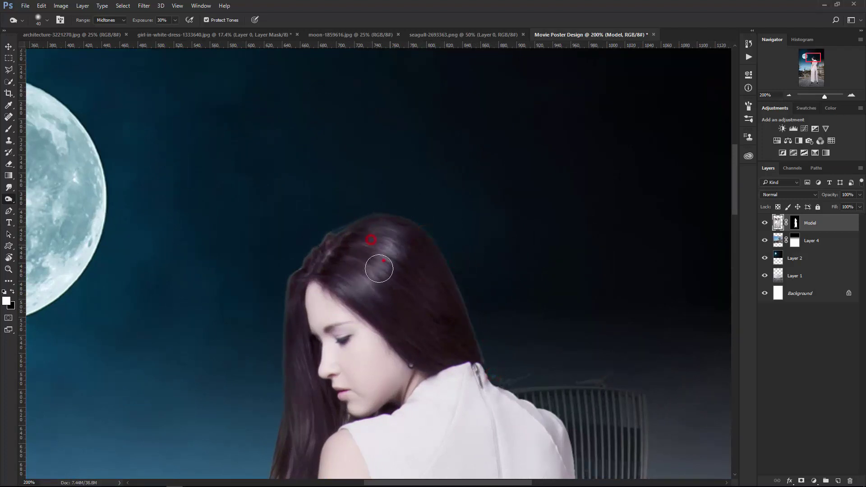
left_click_drag(459, 269, 482, 332)
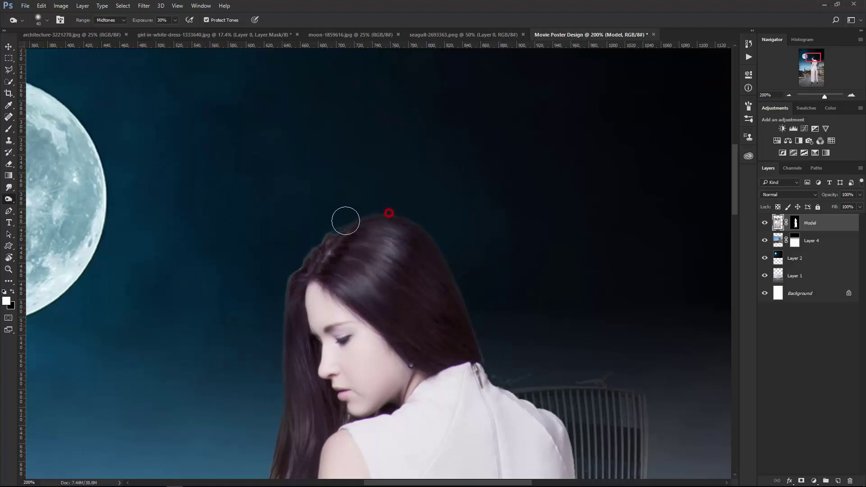
left_click_drag(319, 227, 298, 251)
- Dodge the lower hair strands by her back, then zoom out to the whole figure
left_click_drag(277, 335, 264, 205)
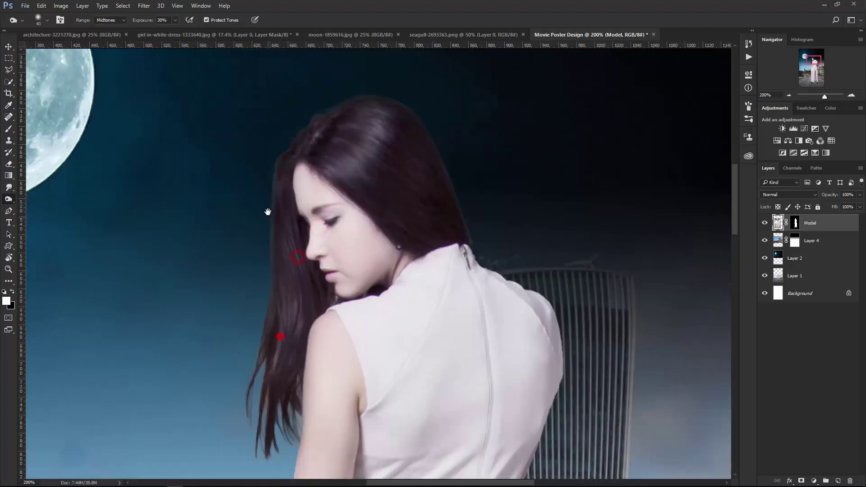
left_click_drag(243, 395, 232, 255)
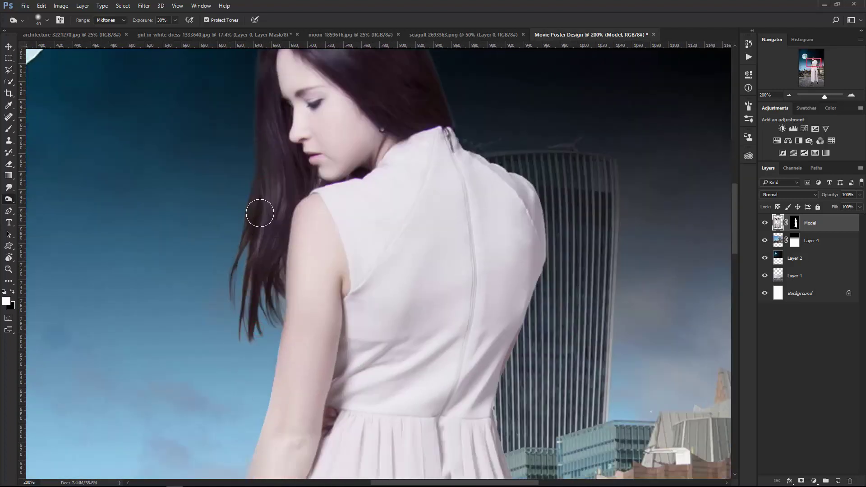
left_click_drag(257, 227, 241, 298)
left_click(253, 277)
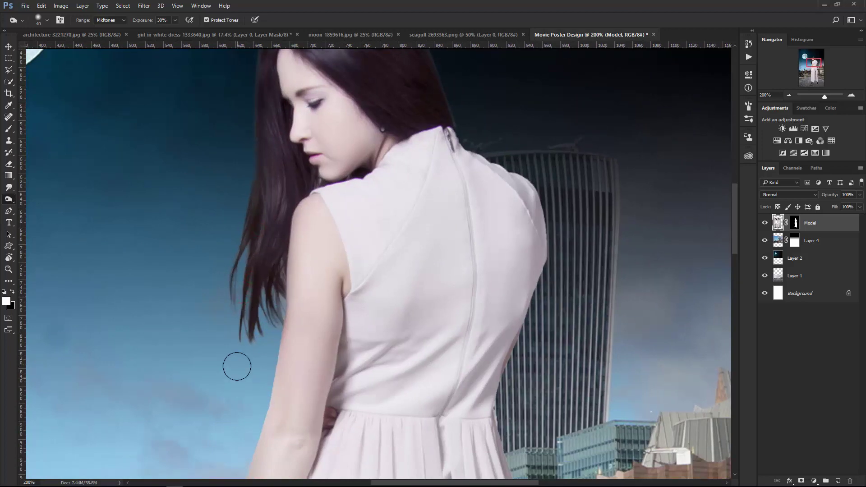
left_click(426, 281, "alt")
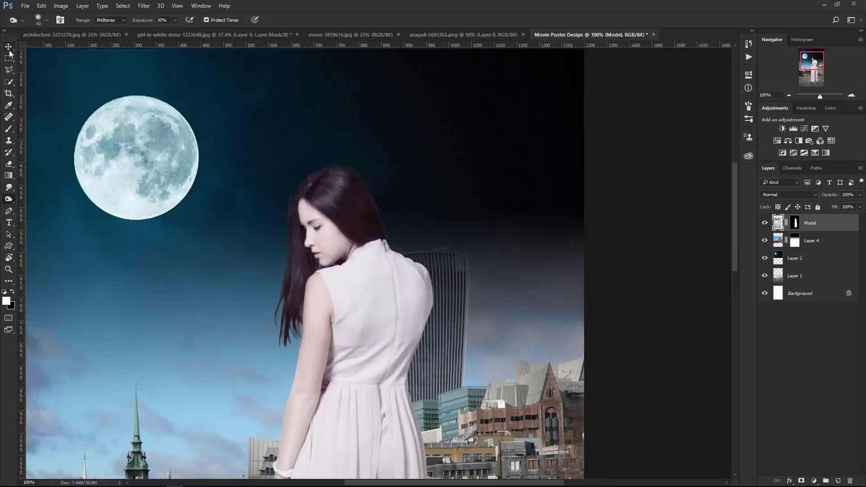
- Apply a Curves adjustment to the Model layer mapping input 146 to output 110
left_click(9, 47)
left_click(61, 5)
left_click(76, 27)
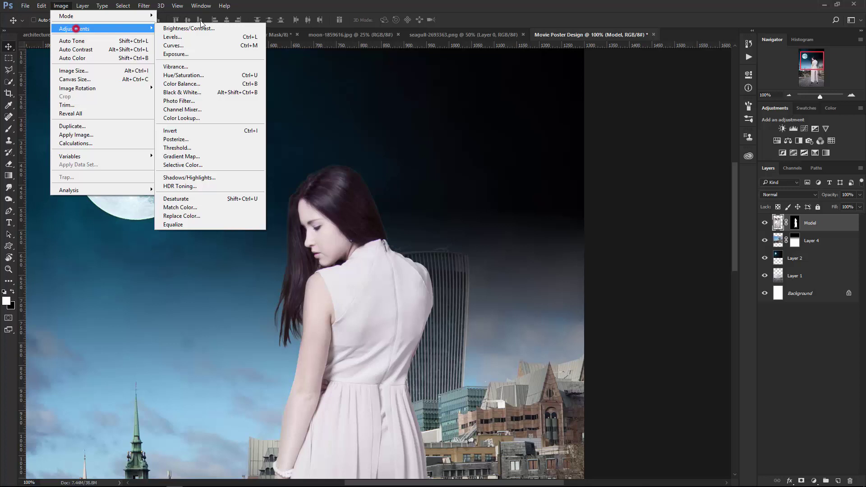
left_click(208, 45)
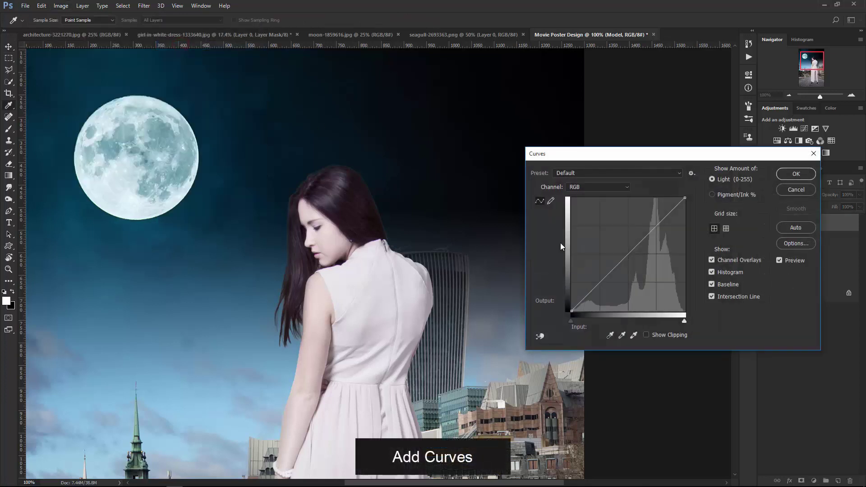
left_click_drag(628, 255, 636, 262)
left_click(796, 173)
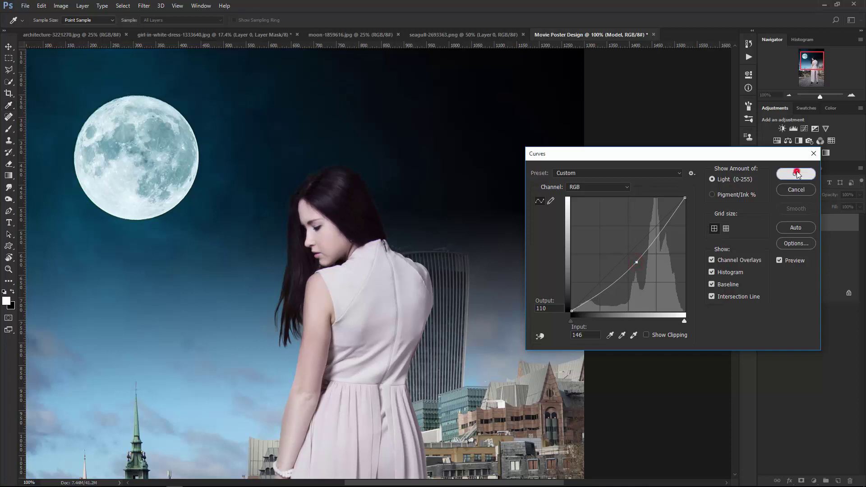
- Dodge the woman's forehead, nose, cheeks and chin with a 70 px brush
left_click(8, 198)
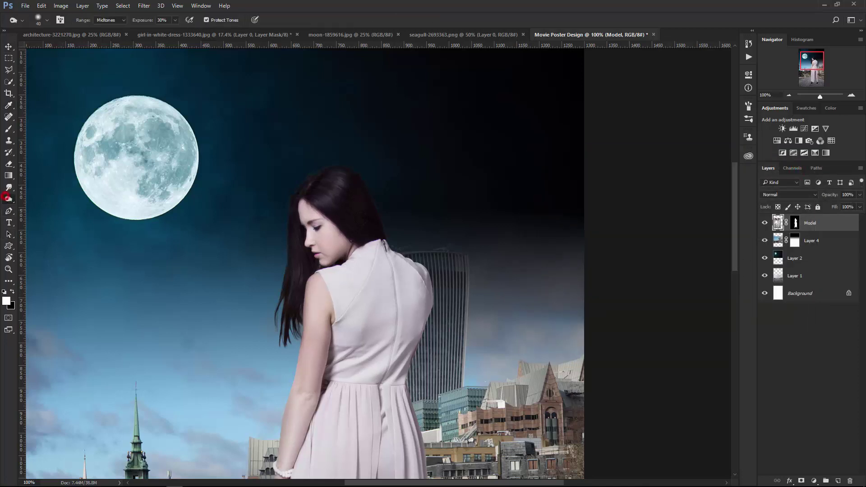
left_click(305, 225, "ctrl")
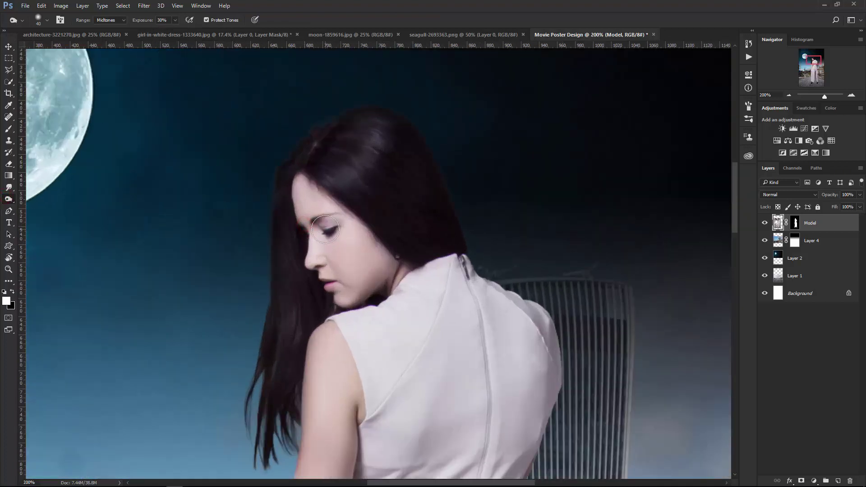
left_click_drag(308, 202, 338, 225)
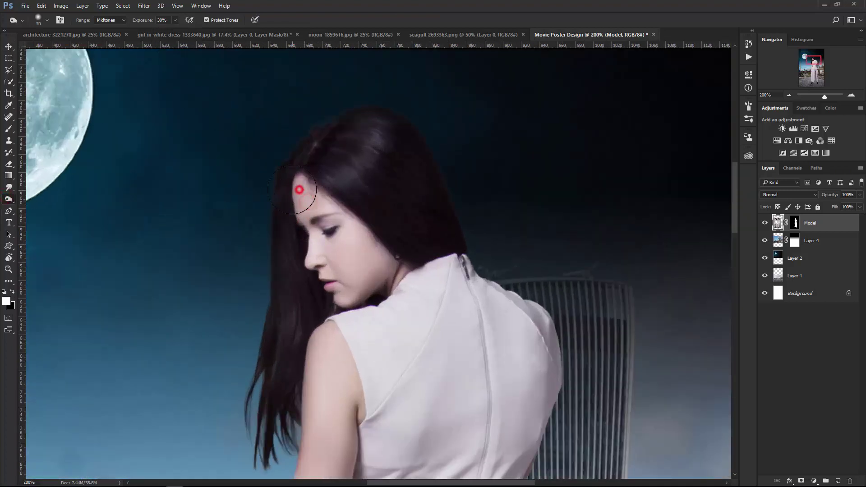
key("bracketright")
key("bracketright")
key("bracketright")
mouse_move(313, 257)
left_mouse_down()
mouse_move(342, 289)
mouse_move(362, 235)
mouse_move(313, 251)
left_mouse_up()
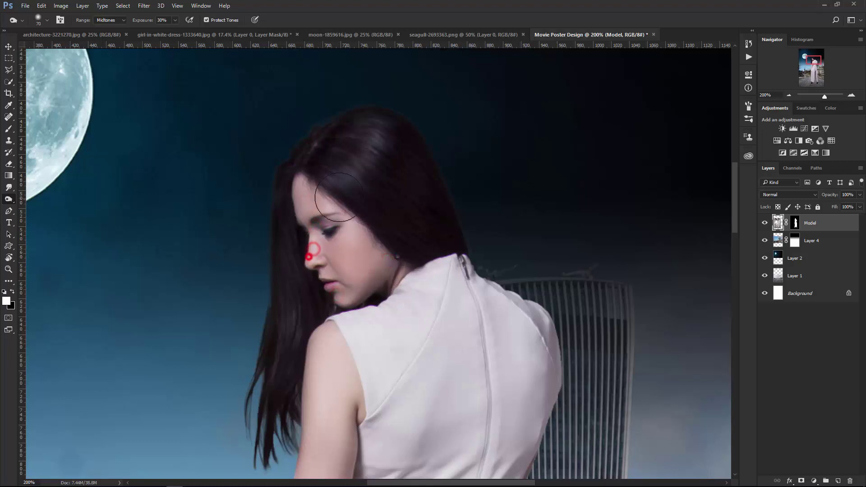
left_click(340, 197)
left_click_drag(301, 184, 301, 184)
left_click_drag(359, 228, 344, 268)
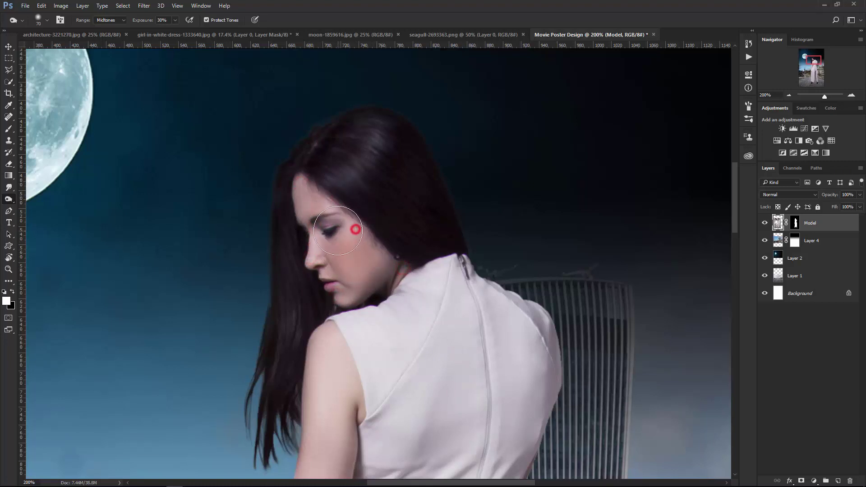
- Dodge the skin of her arm, forearm, wrist and leg
mouse_move(345, 371)
left_mouse_down()
mouse_move(283, 195)
mouse_move(275, 234)
mouse_move(270, 190)
mouse_move(284, 188)
left_mouse_up()
left_click_drag(298, 373, 264, 184)
left_click_drag(240, 116, 222, 180)
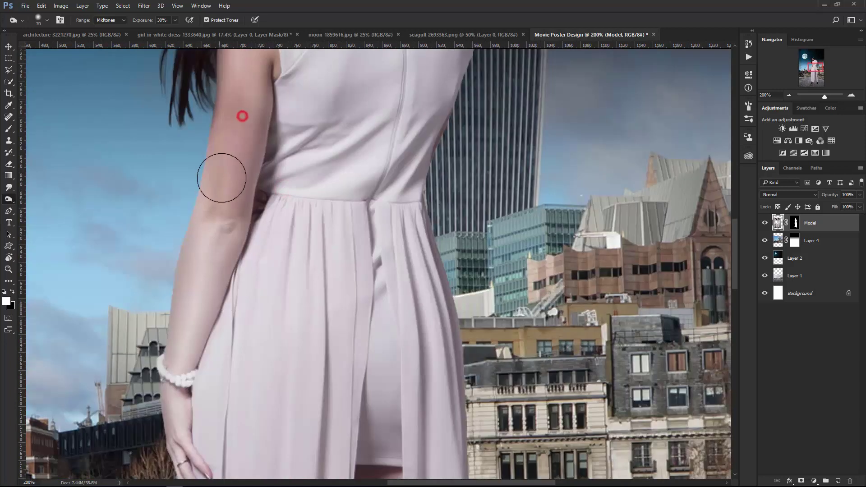
mouse_move(201, 248)
left_mouse_down()
mouse_move(222, 249)
mouse_move(178, 344)
left_mouse_up()
mouse_move(170, 303)
left_mouse_down()
mouse_move(201, 276)
mouse_move(211, 421)
mouse_move(182, 315)
mouse_move(163, 336)
left_mouse_up()
left_click_drag(352, 455, 357, 456)
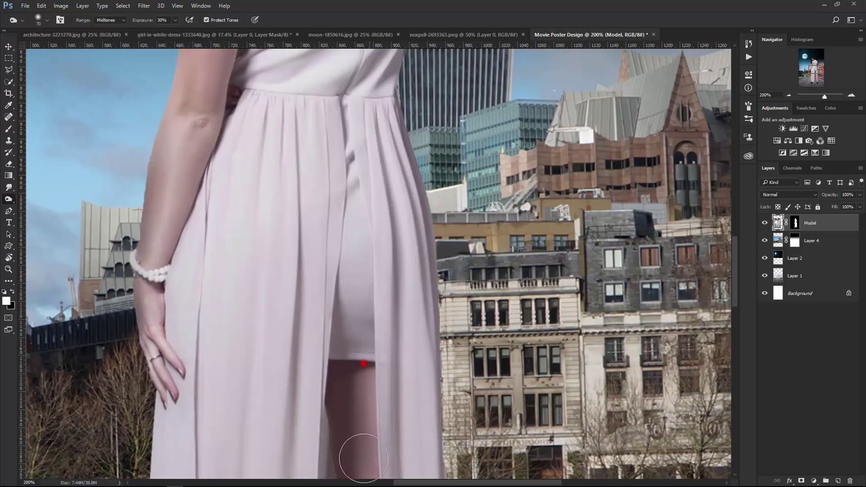
- Dodge the back and lower dress with a 150 px brush, then zoom out to 33.3%
key("ctrl+minus")
key("ctrl+minus")
key("ctrl+minus")
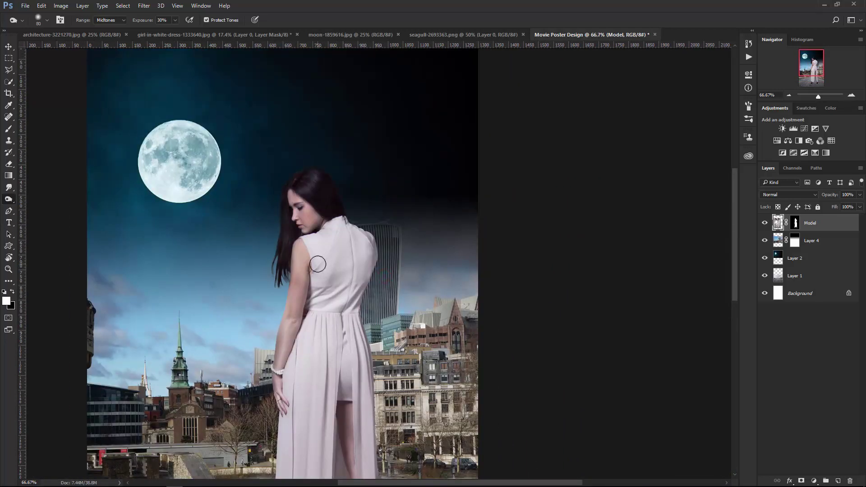
key("bracketright")
key("bracketright")
key("bracketright")
left_click_drag(340, 223, 346, 294)
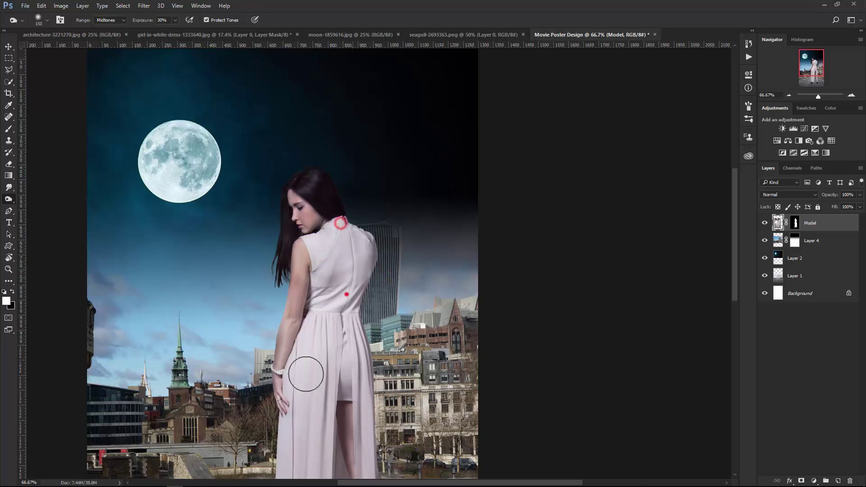
left_click_drag(309, 328, 300, 397)
left_click_drag(358, 396, 332, 264)
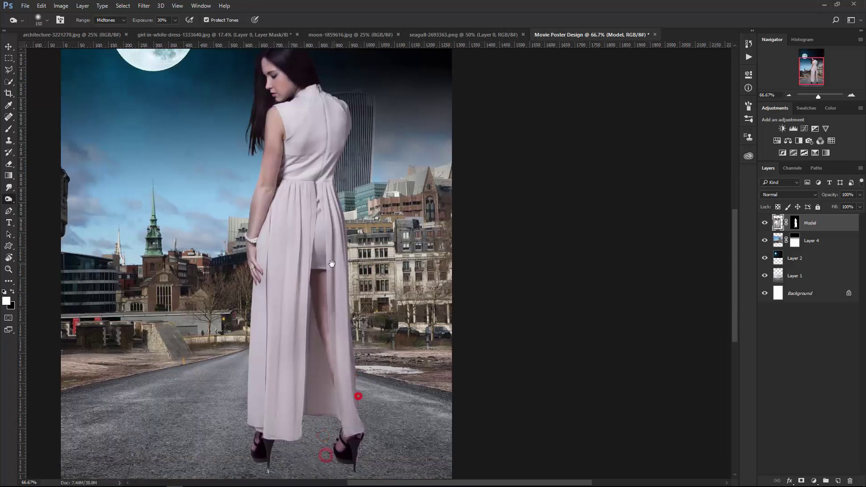
mouse_move(296, 316)
left_mouse_down()
mouse_move(275, 419)
mouse_move(304, 388)
mouse_move(363, 419)
left_mouse_up()
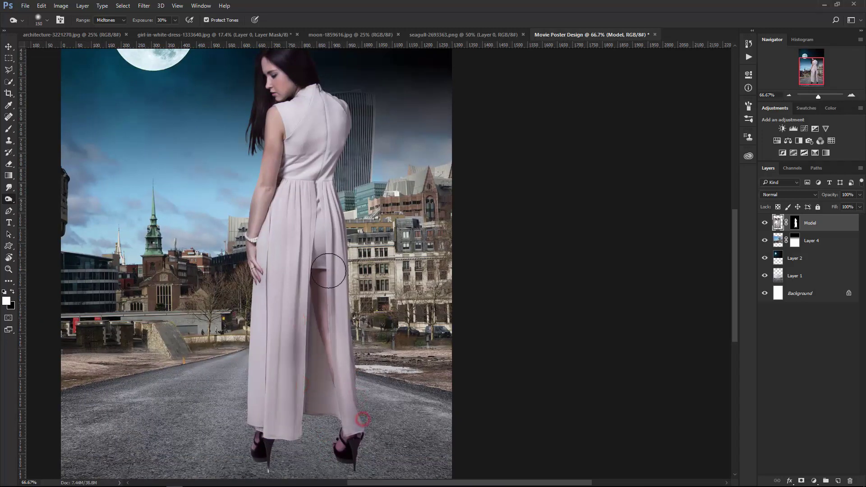
left_click_drag(261, 338, 265, 299)
key("ctrl+minus")
left_click_drag(361, 164, 362, 209)
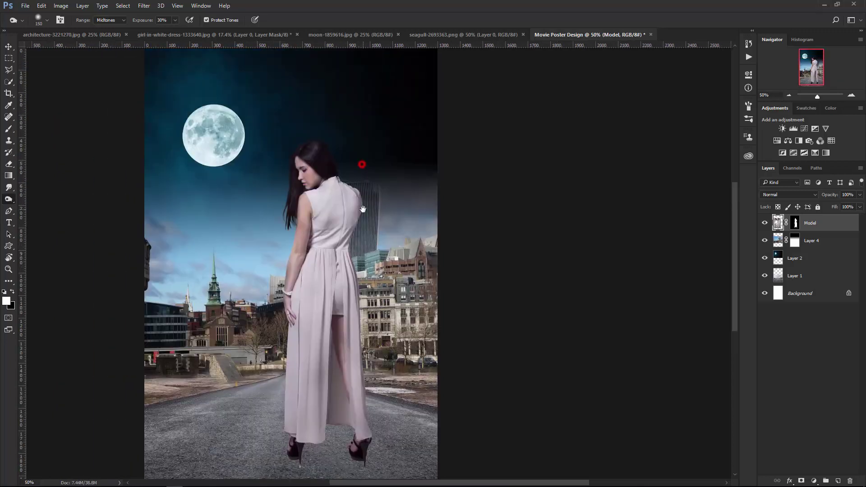
key("ctrl+minus")
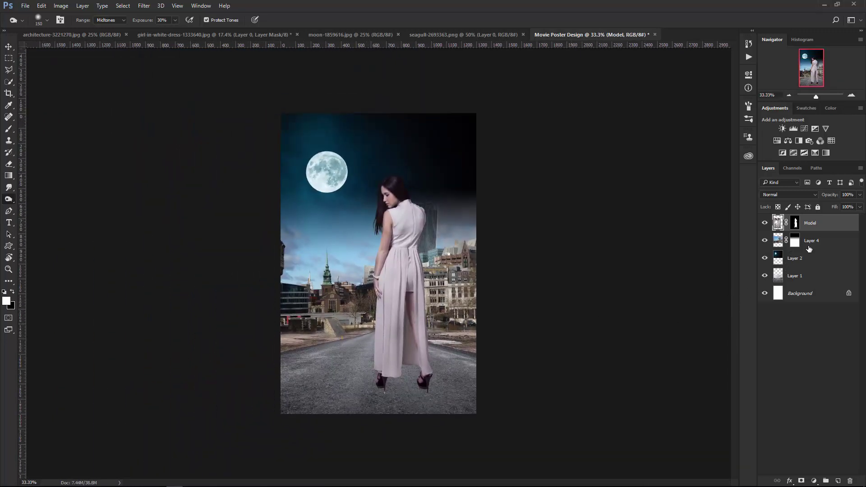
- Darken Layer 4's city skyline with a Curves point at about input 152, output 101
left_click(766, 240)
left_click(806, 240)
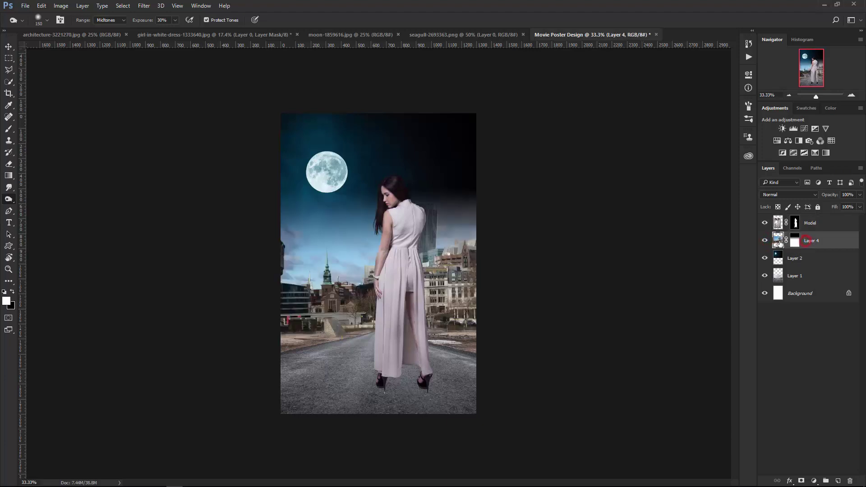
left_click(8, 47)
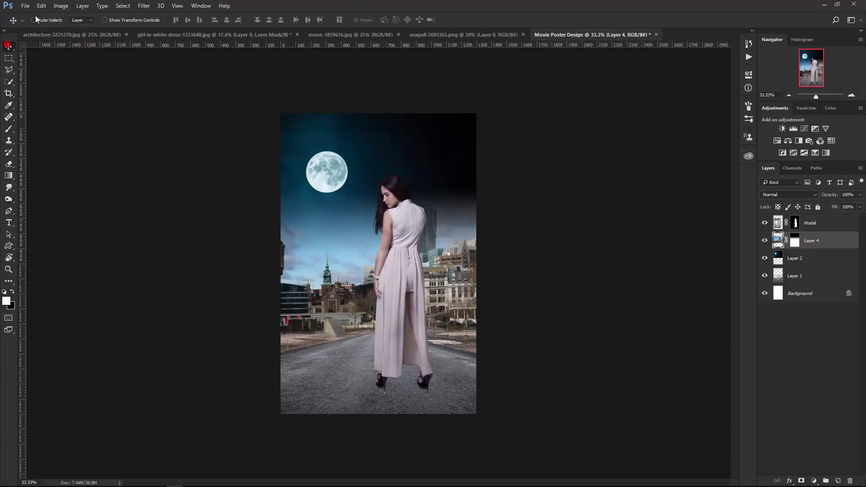
left_click(62, 5)
mouse_move(74, 28)
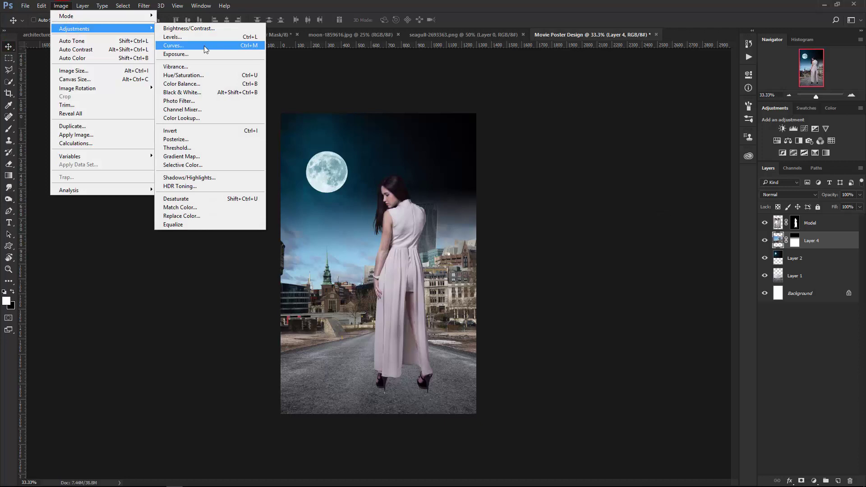
left_click(205, 46)
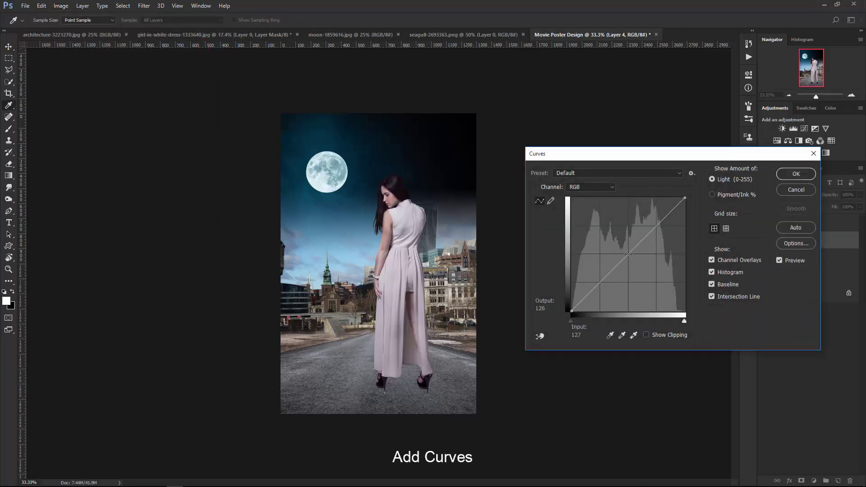
left_click_drag(628, 255, 638, 266)
left_click(637, 268)
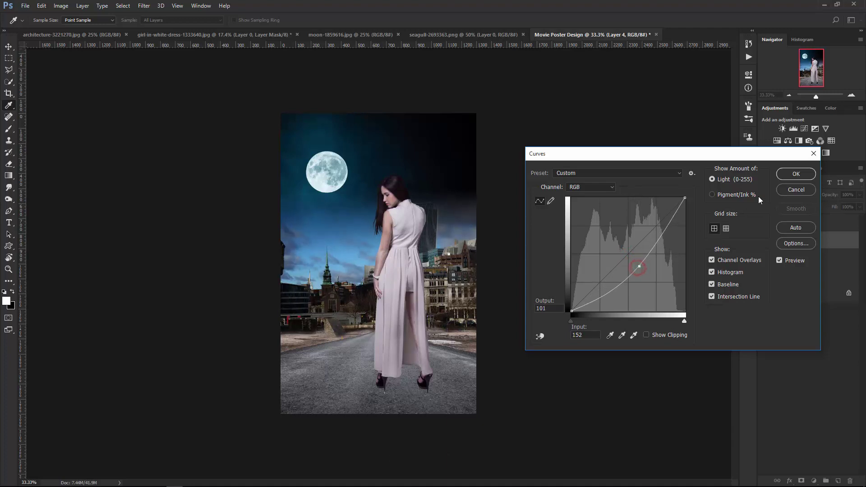
left_click(795, 174)
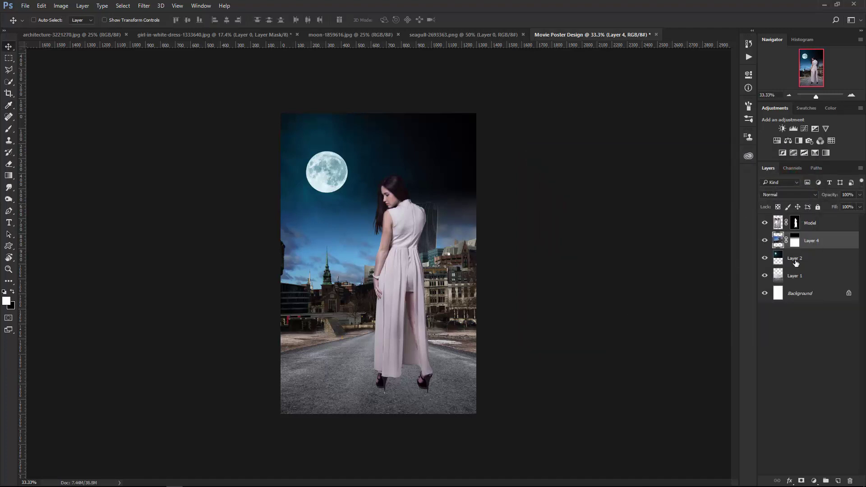
- Darken Layer 1's road with a Curves point at about input 172, output 97, then zoom in
left_click(779, 277)
double_click(764, 277)
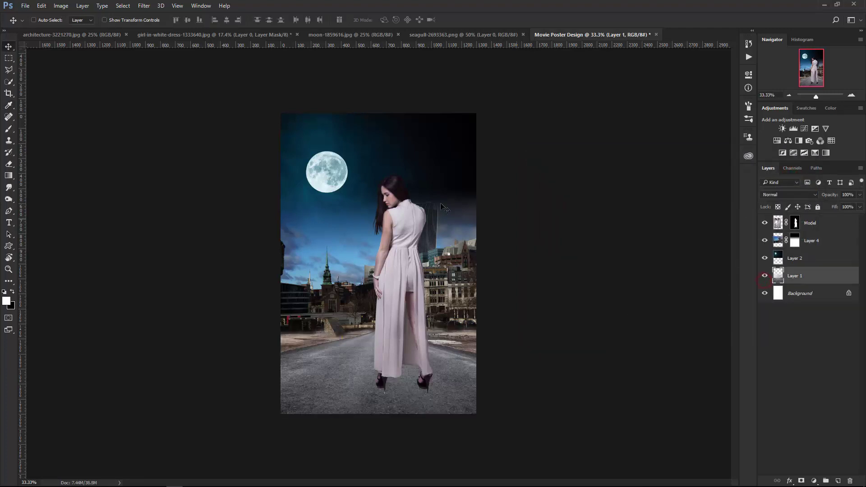
left_click(61, 5)
mouse_move(74, 28)
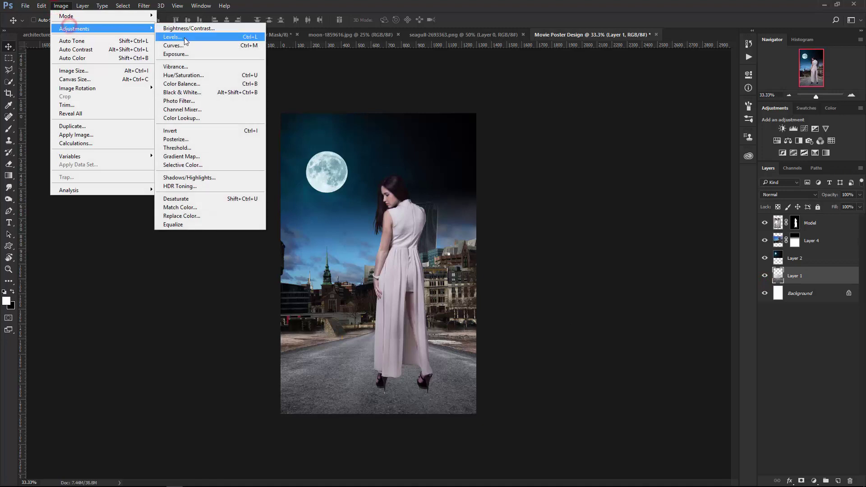
left_click(174, 46)
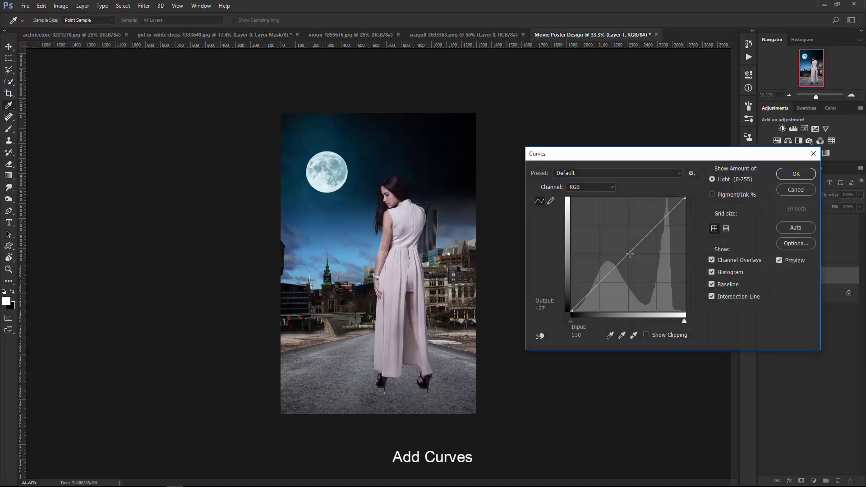
left_click_drag(629, 254, 645, 266)
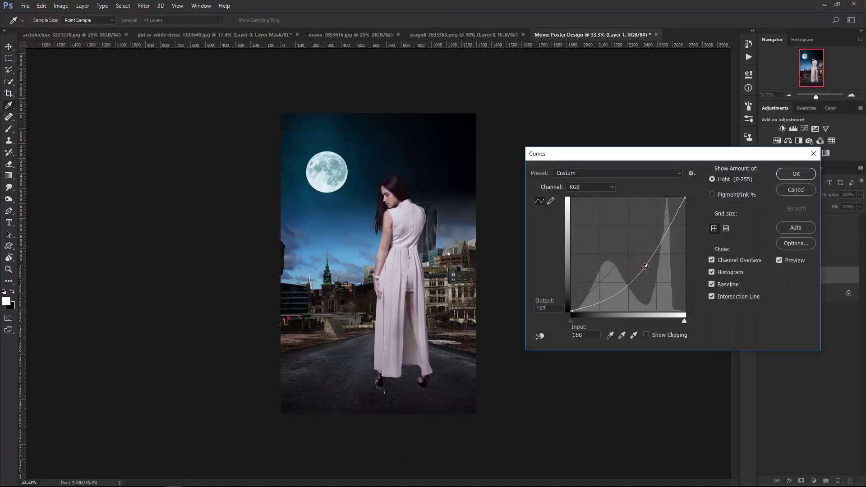
left_click_drag(645, 267, 647, 271)
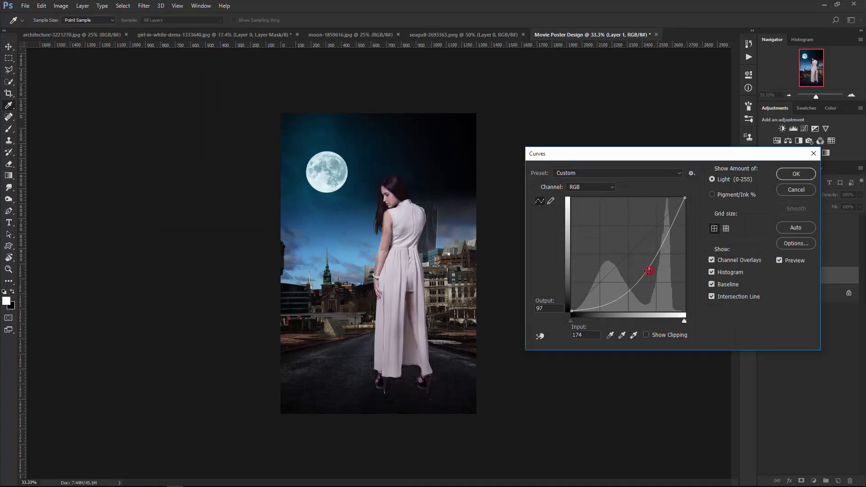
left_click(796, 174)
key("v")
left_click_drag(433, 319, 427, 235)
key("ctrl+plus")
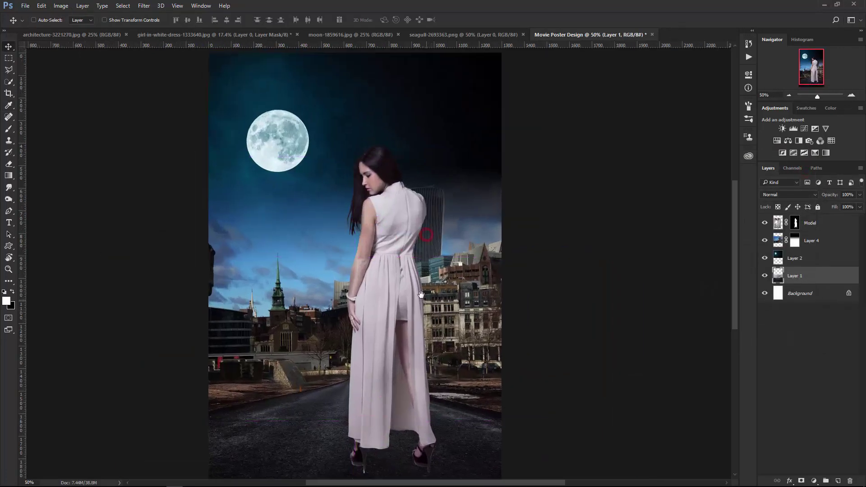
left_click_drag(420, 294, 408, 284)
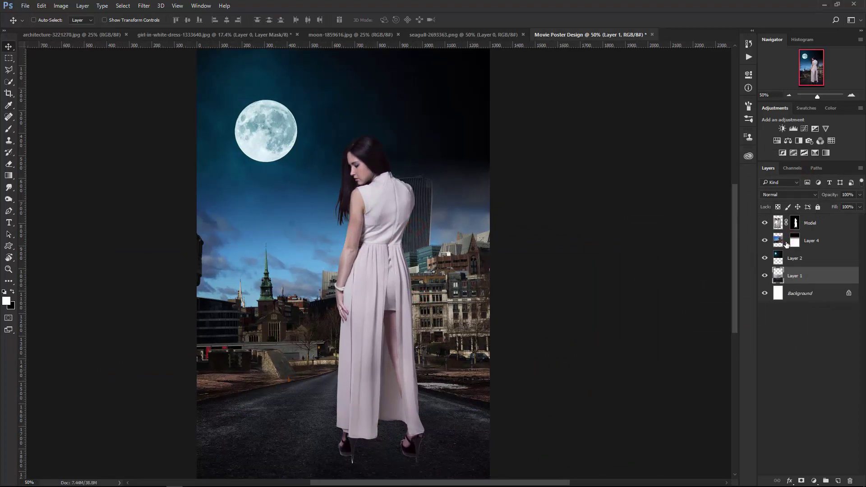
- Compare the poster without Layer 4, target its mask and set a 500 px Brush
left_click(764, 240)
left_click(795, 242)
key("b")
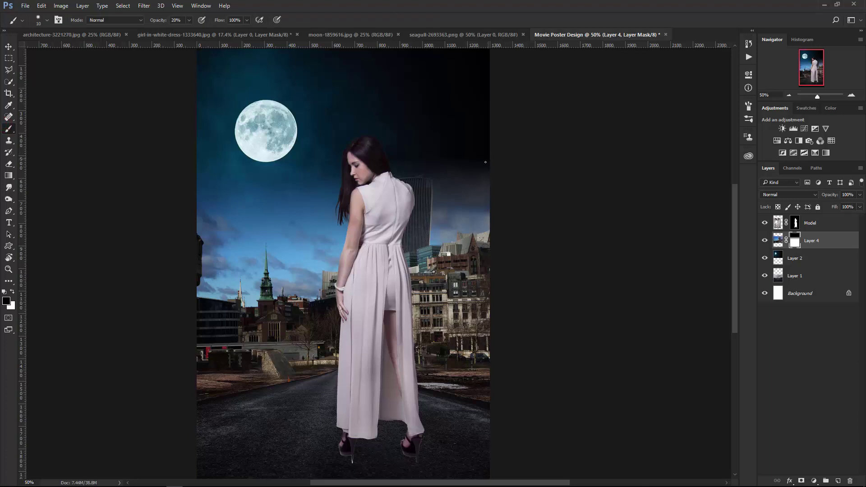
key("bracketright")
key("bracketright")
key("bracketright")
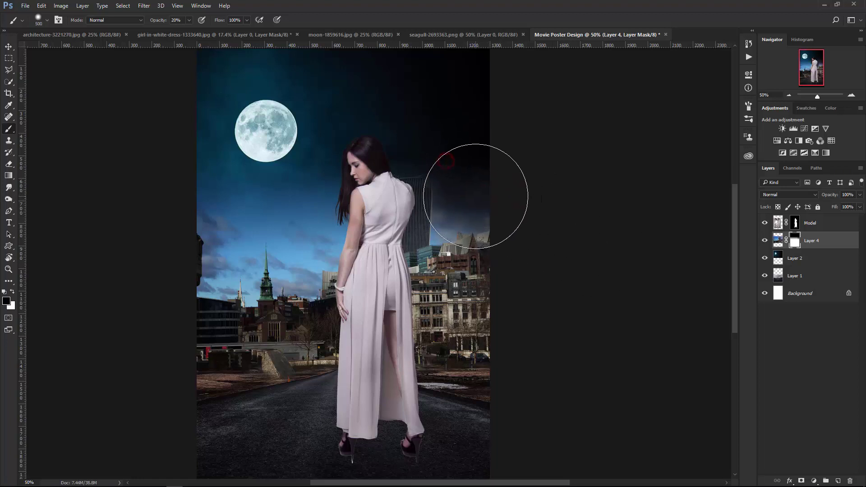
key("ctrl+minus")
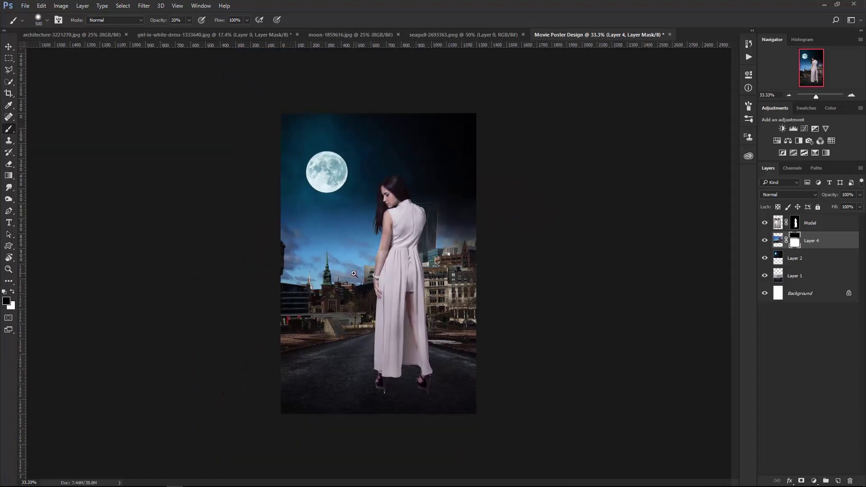
key("ctrl+plus")
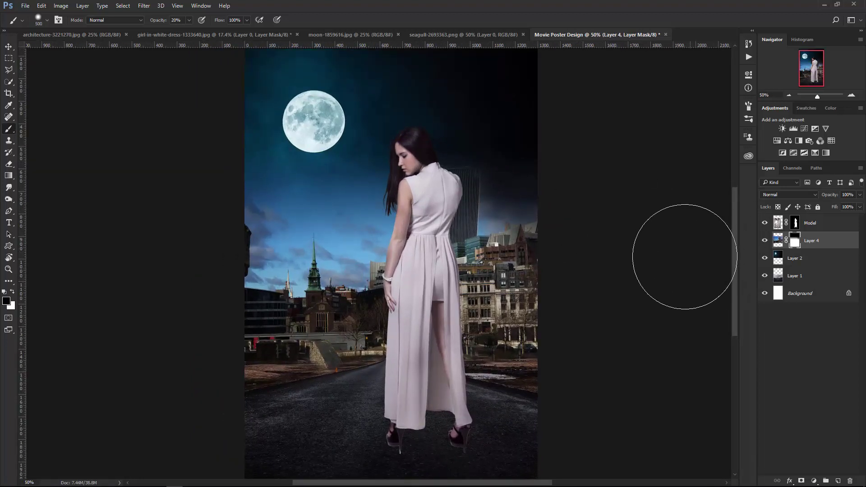
key("ctrl+minus")
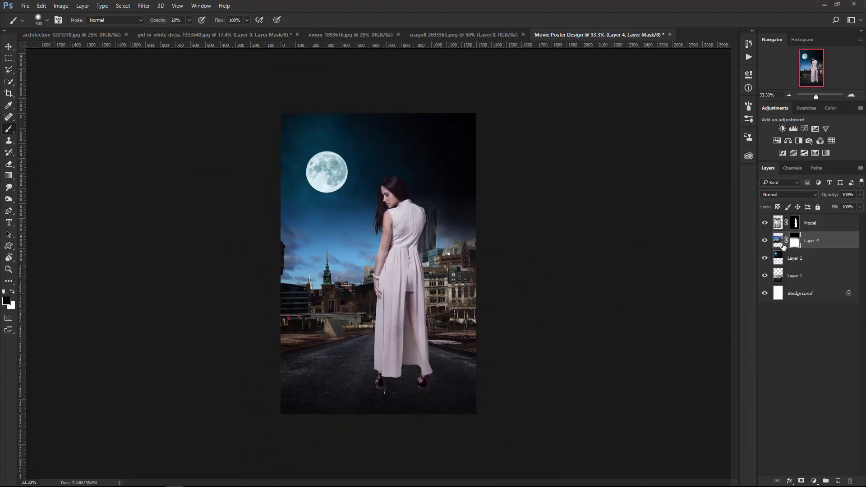
left_click(778, 240)
- Apply a second Curves to Layer 4's city image, roughly input 144 to output 119
left_click(60, 6)
left_click(66, 29)
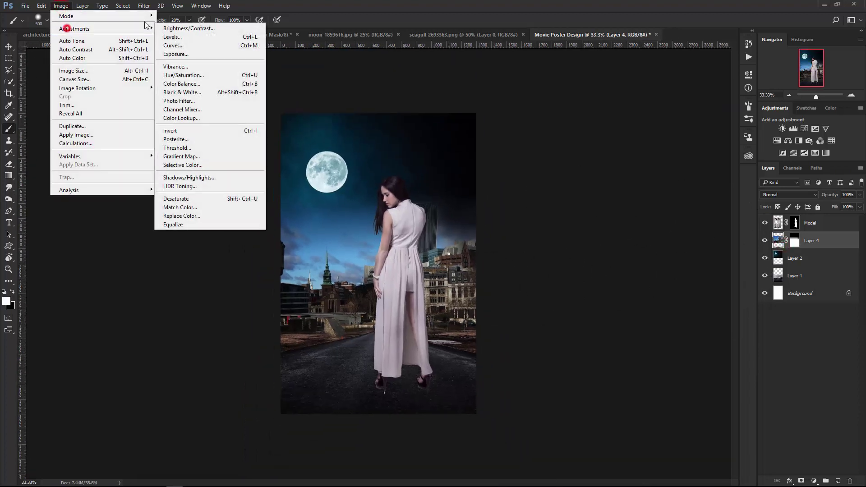
left_click(189, 46)
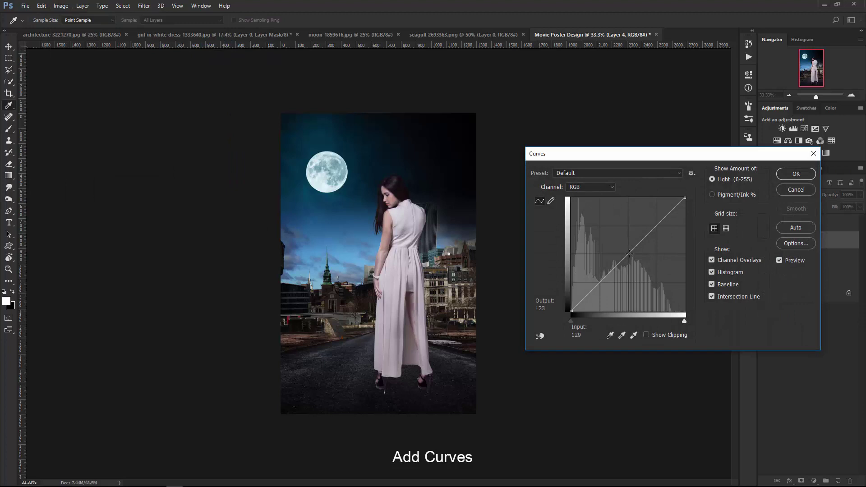
left_click(631, 256)
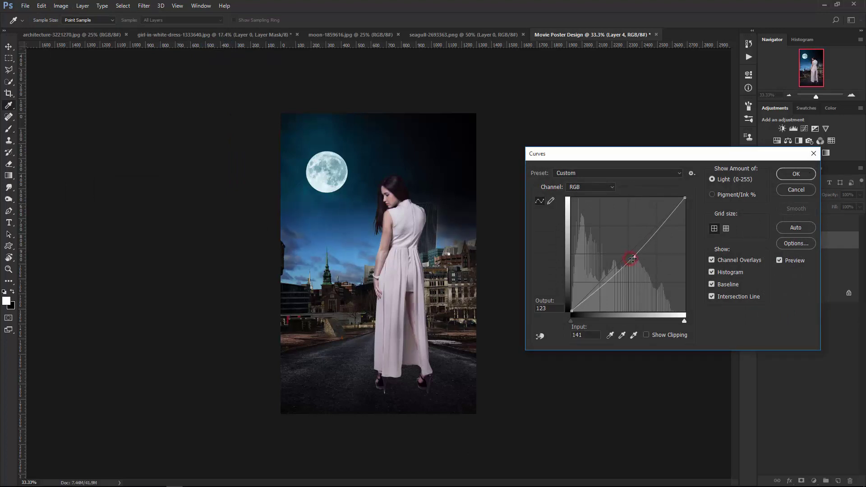
left_click_drag(631, 258, 635, 258)
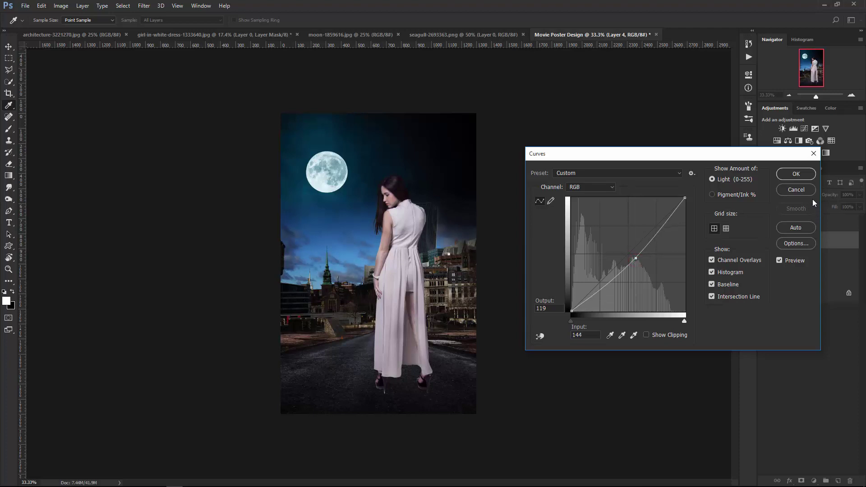
left_click(796, 173)
key("b")
scroll(441, 318, "up", 1)
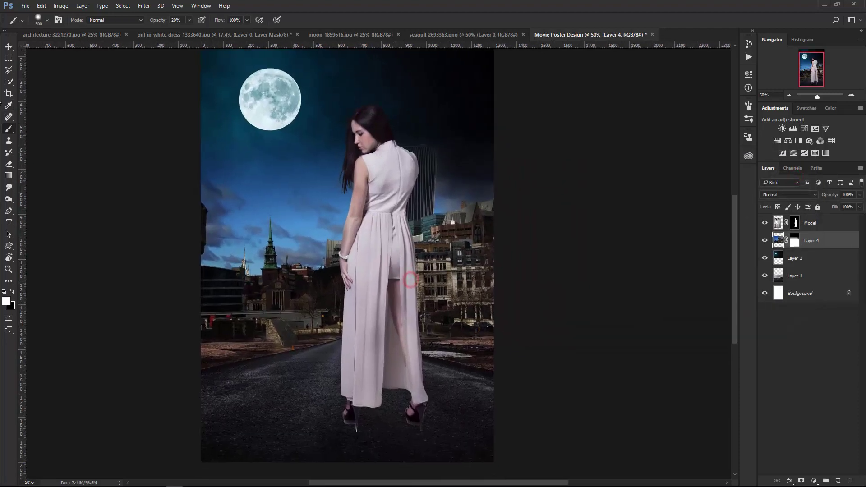
- Duplicate Layer 1, move the copy to the top of the stack and add a blank mask
left_click(9, 47)
left_click(823, 279)
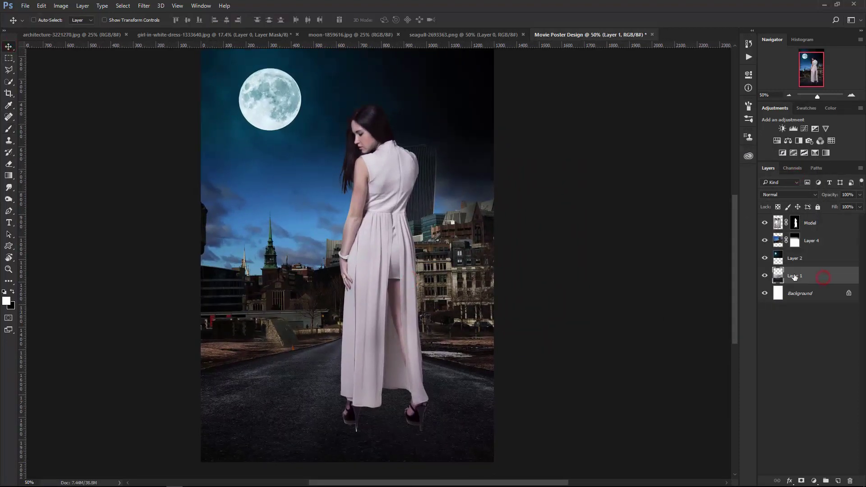
left_click_drag(797, 275, 838, 481)
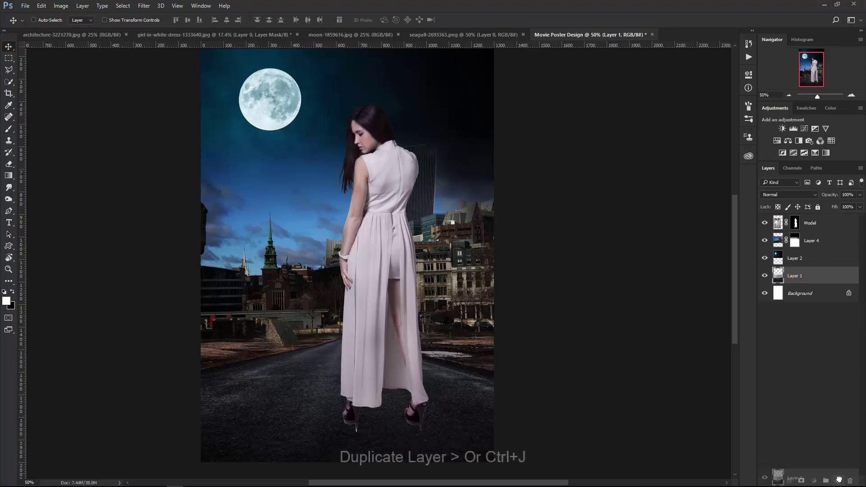
left_click_drag(799, 256, 800, 217)
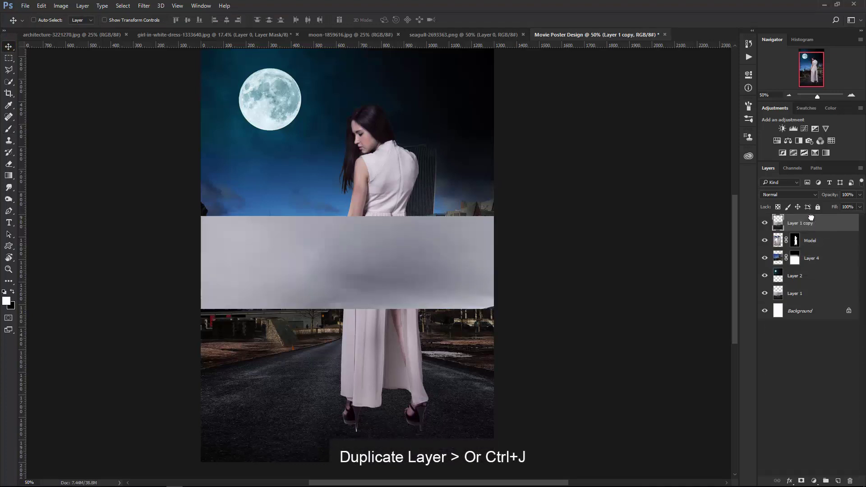
left_click(801, 481)
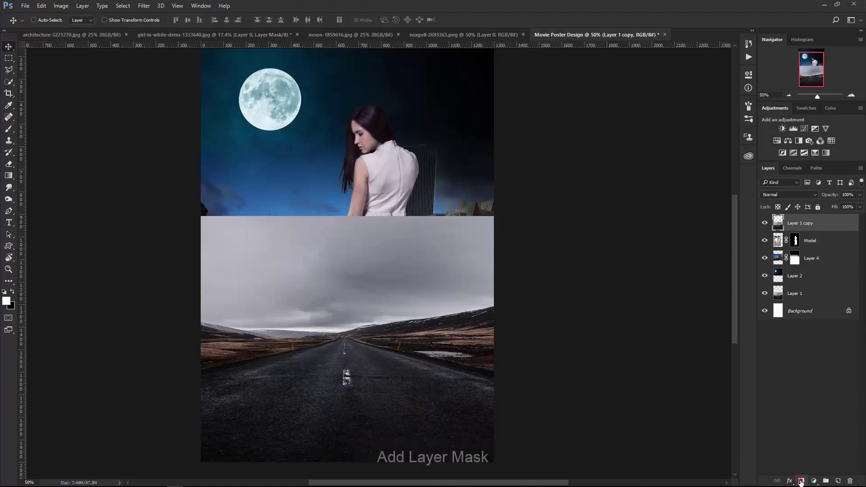
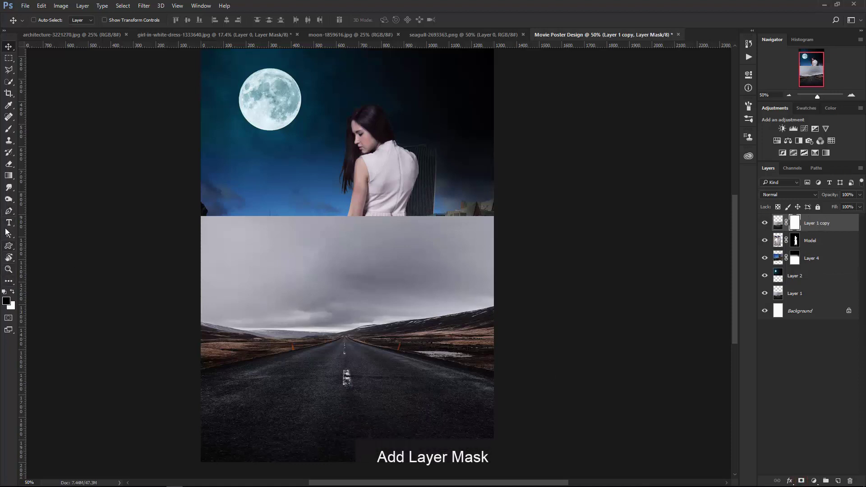
- Fade the grey road overlay with black-to-white gradients on Layer 1 copy's mask
left_click(9, 175)
left_click_drag(346, 365, 340, 327)
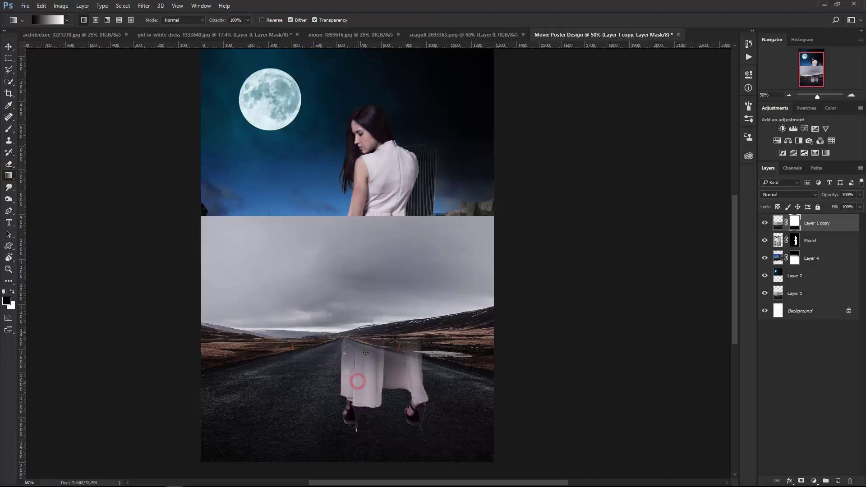
left_click_drag(374, 405, 376, 450)
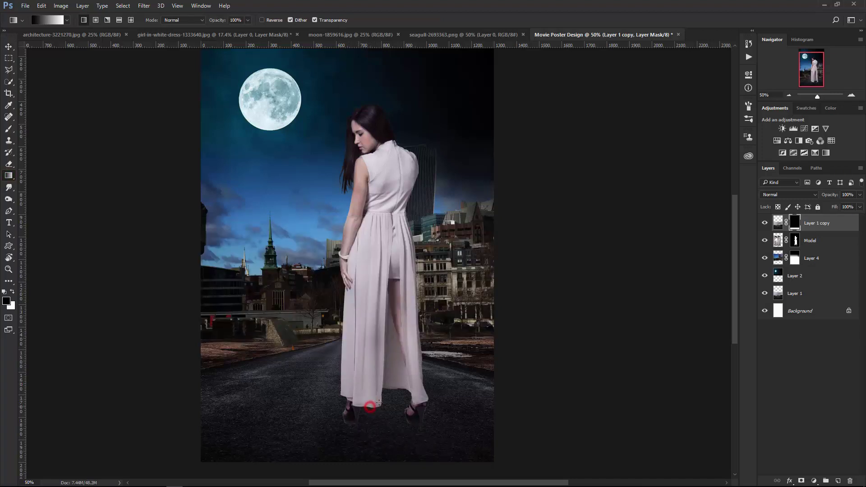
left_click_drag(369, 400, 375, 424)
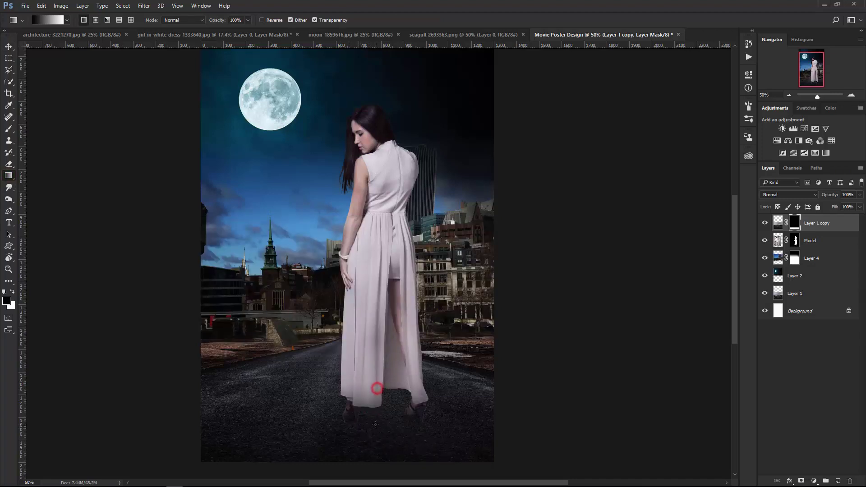
left_click(413, 439)
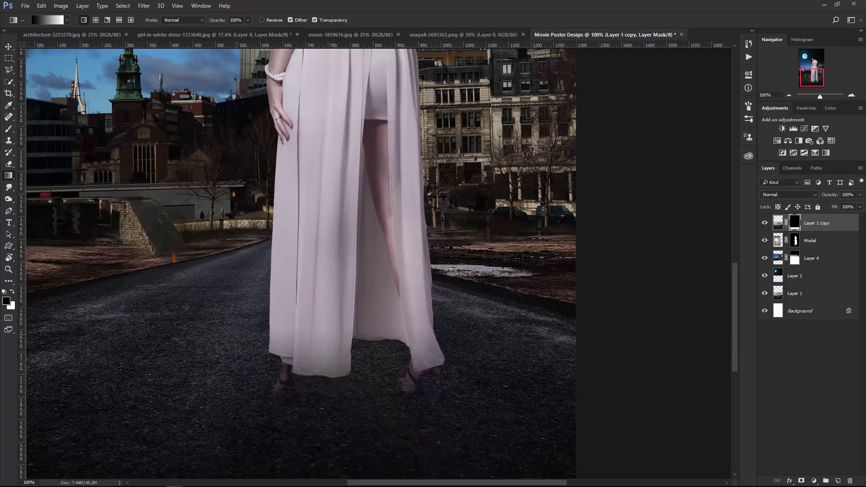
- Paint black on Layer 1 copy's mask to trim the left and right dress hems
left_click(10, 129)
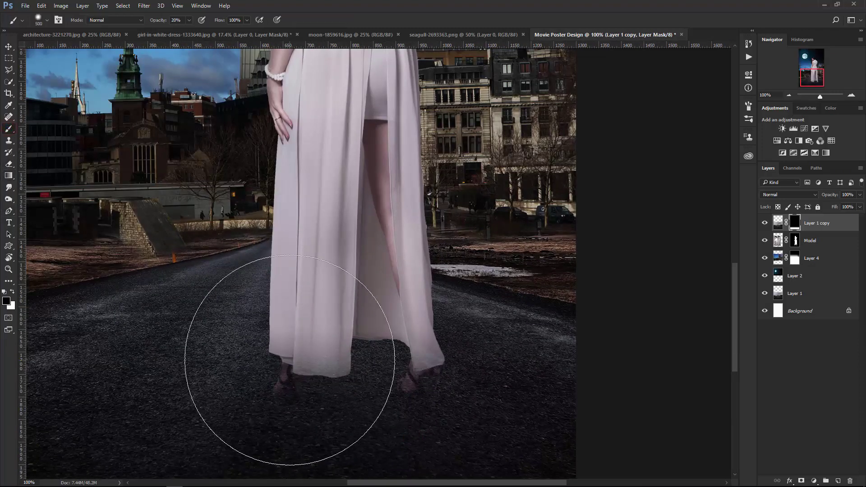
key("bracketleft")
key("bracketleft")
key("bracketleft")
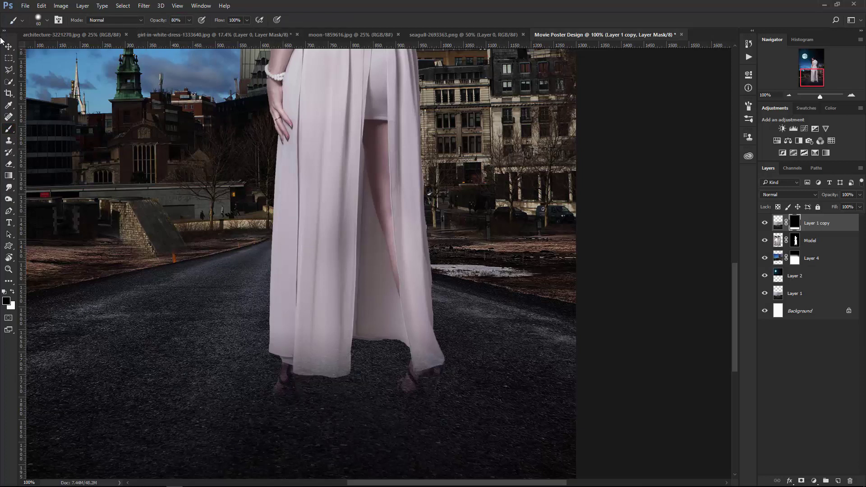
left_click_drag(294, 377, 339, 359)
left_click(419, 350)
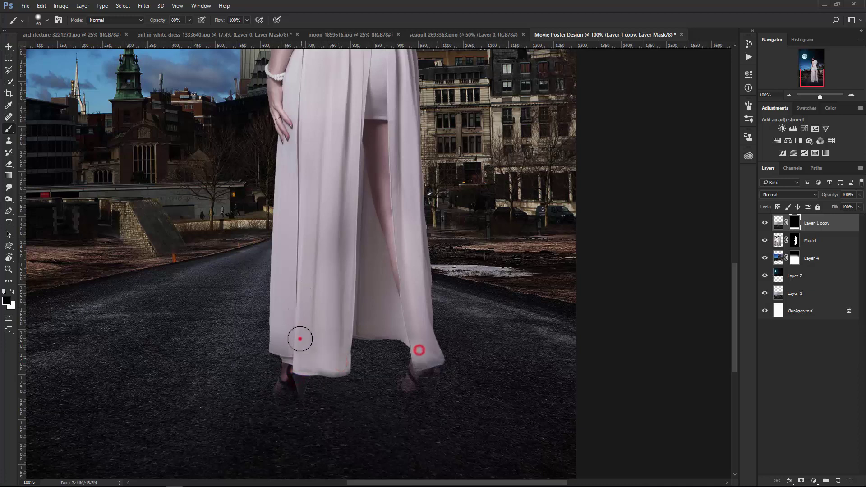
left_click(336, 331)
key("bracketright")
key("bracketright")
key("bracketright")
key("bracketright")
key("bracketright")
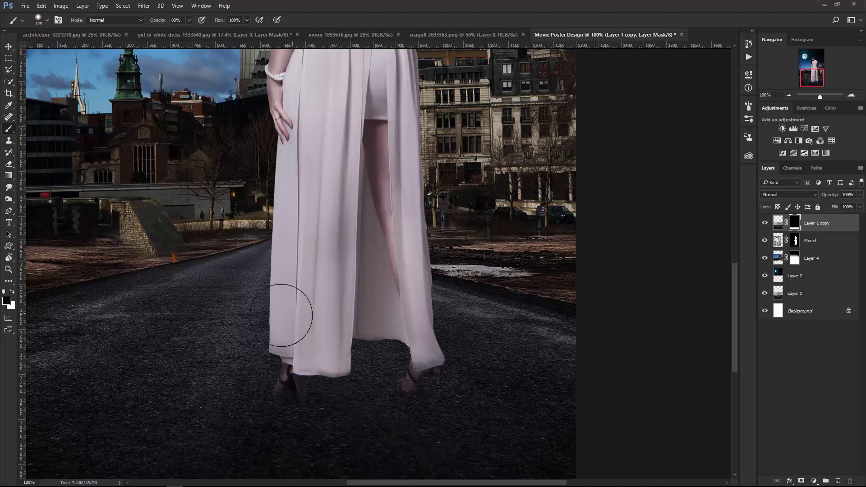
key("bracketright")
left_click(382, 324)
left_click(399, 348)
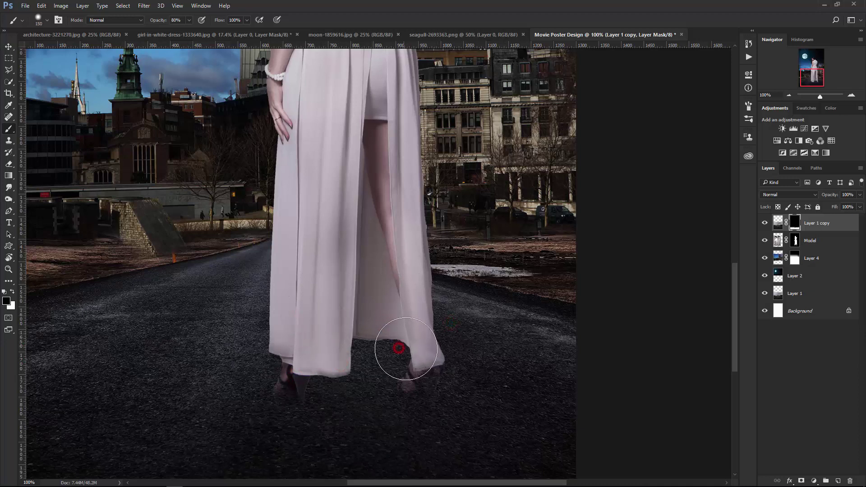
left_click(428, 352)
left_click(347, 350)
left_click(286, 351)
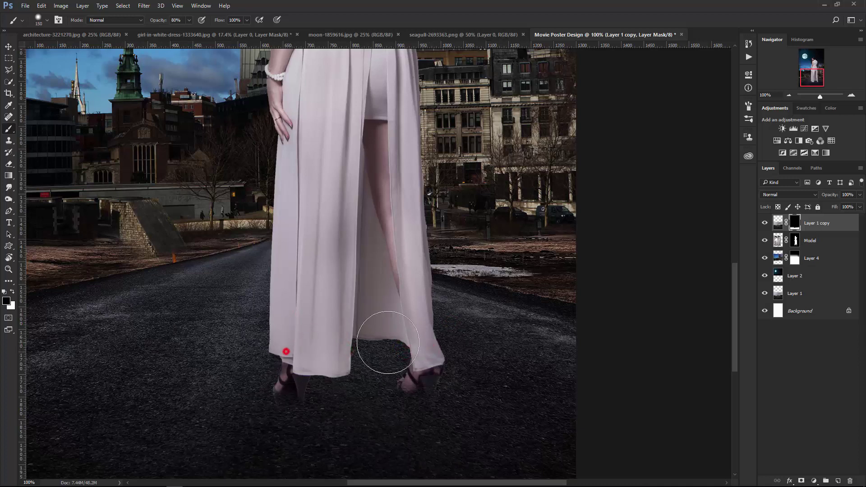
left_click(456, 350)
left_click(424, 353)
- Reveal the left shoe heel and the right shoe through the mask with a smaller brush
key("bracketleft")
key("bracketleft")
key("bracketleft")
key("bracketleft")
key("bracketleft")
left_click(299, 392)
key("ctrl+z")
key("bracketleft")
left_click(281, 391)
left_click(290, 387)
left_click(424, 396)
left_click_drag(423, 396, 412, 385)
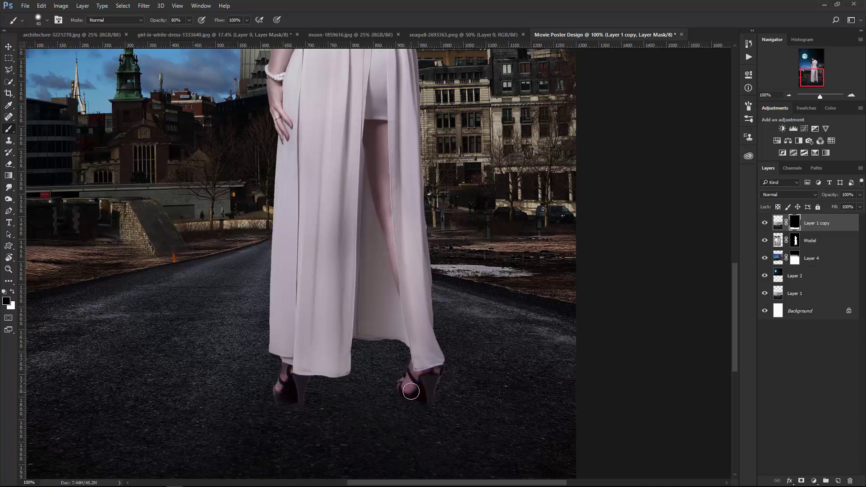
- Lower the brush hardness and paint more of both heels into view
right_click(412, 385)
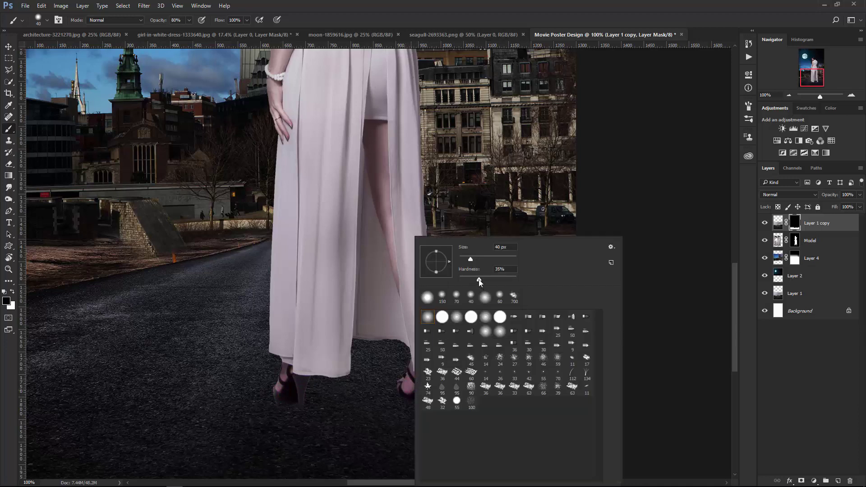
left_click_drag(479, 281, 481, 279)
key("Return")
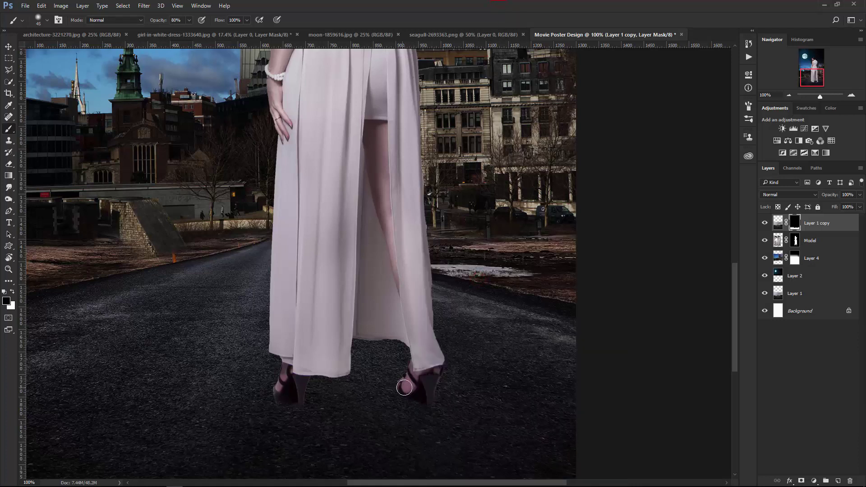
key("bracketright")
left_click_drag(404, 387, 424, 383)
mouse_move(296, 397)
left_mouse_down()
mouse_move(284, 399)
mouse_move(296, 406)
left_mouse_up()
- Touch up the mask in white beside and below both shoes
left_click(13, 292)
left_click(265, 390)
left_click(392, 377)
left_click(392, 404)
scroll(402, 425, "down", 2)
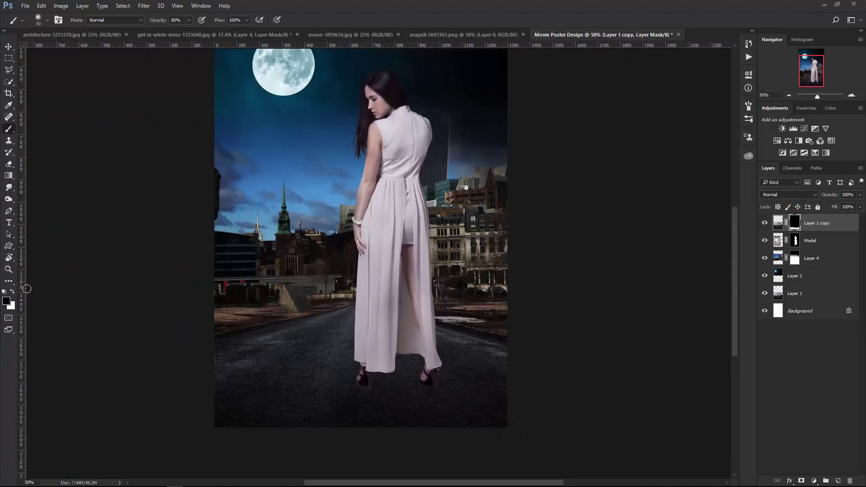
- Add a Gradient fill layer running from near-black to transparent, with the white stop removed
left_click(814, 481)
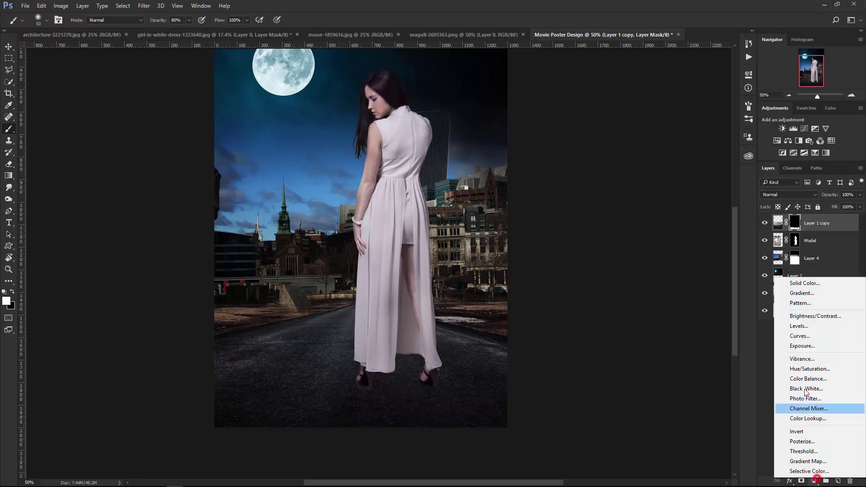
left_click(762, 338)
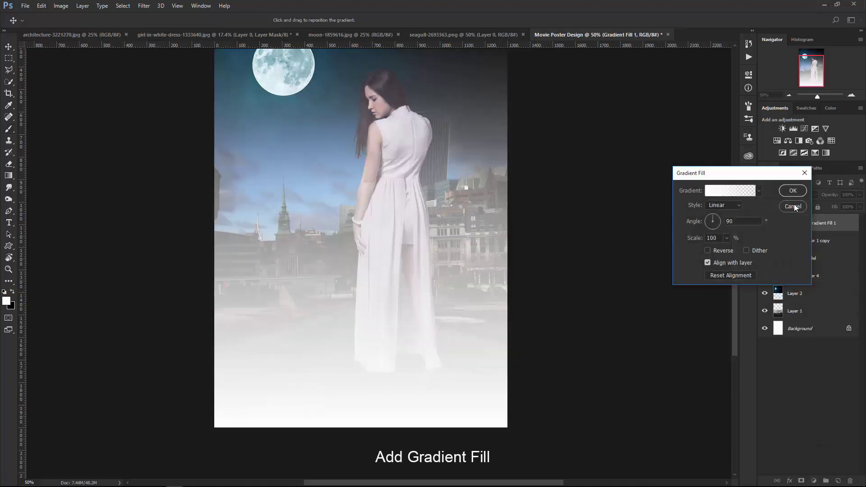
left_click(724, 189)
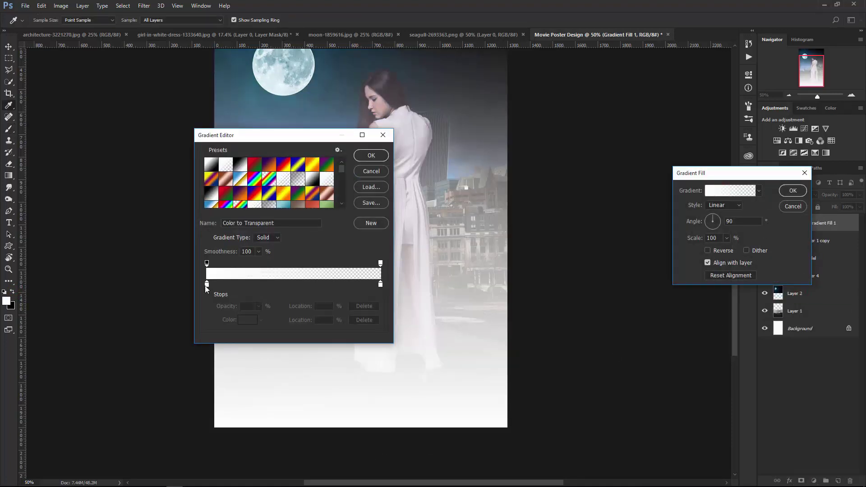
double_click(207, 284)
left_click(597, 423)
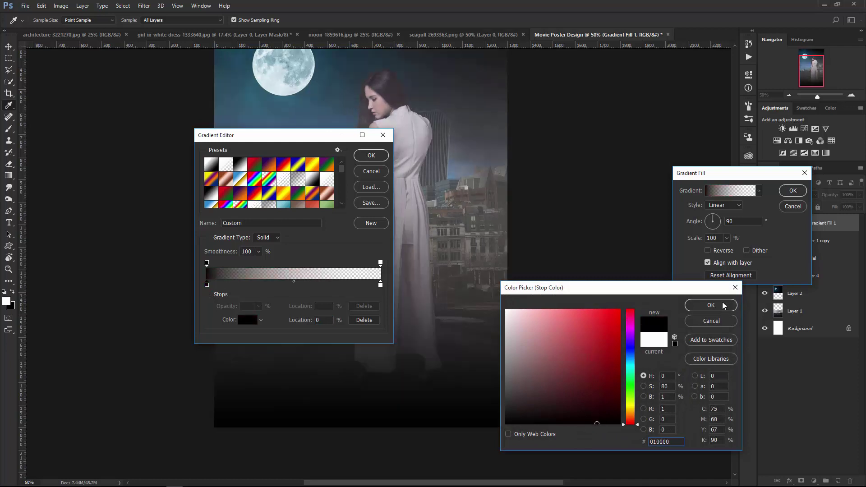
left_click(710, 305)
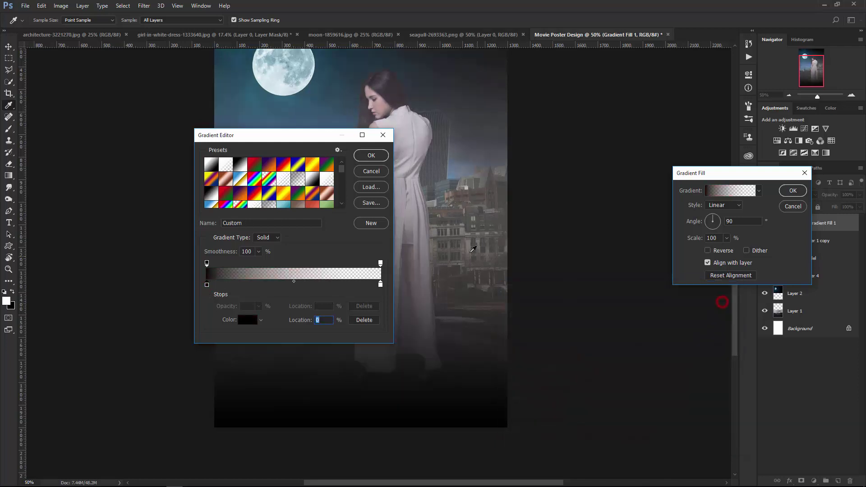
left_click(360, 319)
left_click(376, 156)
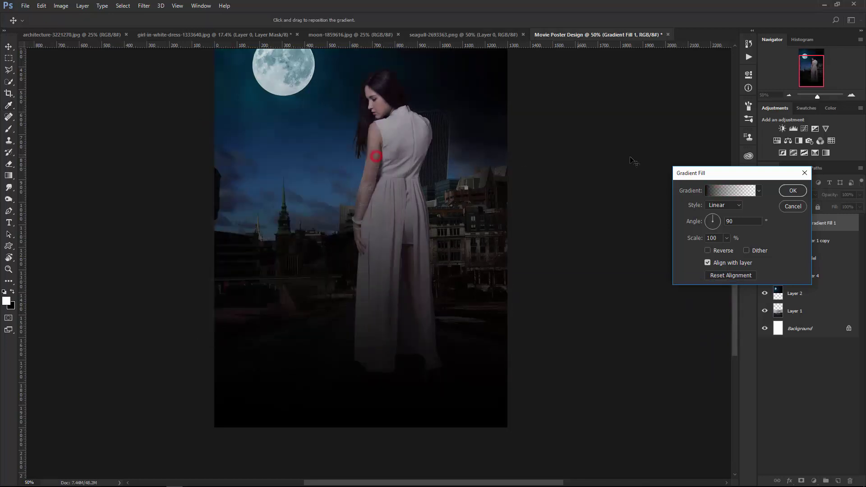
left_click(804, 191)
- Shift the dark gradient toward the poster's bottom and blend it in Soft Light
key("b")
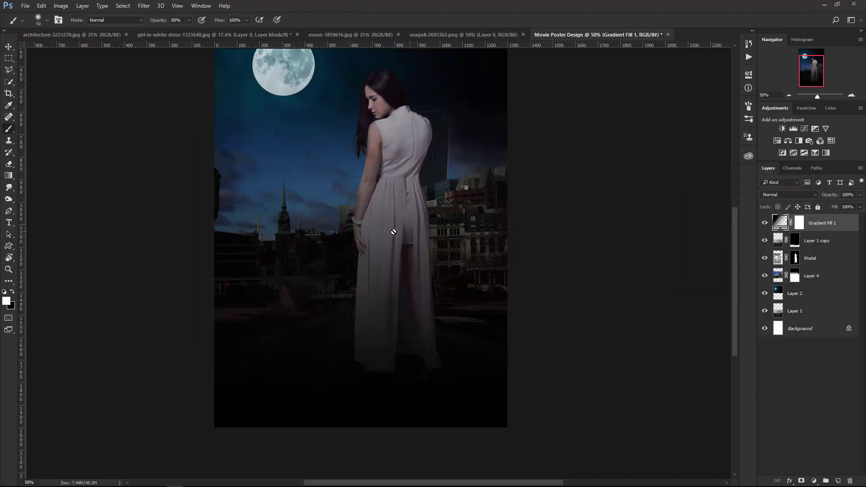
left_click(9, 48)
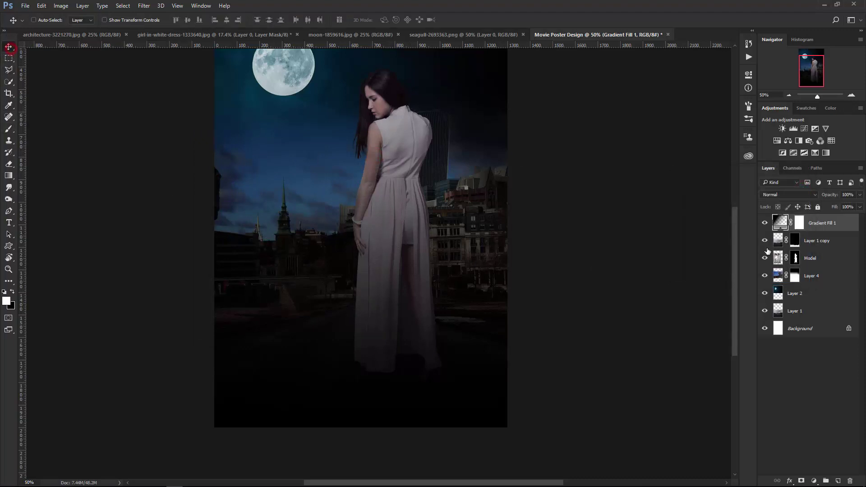
double_click(783, 222)
left_click_drag(421, 228, 421, 294)
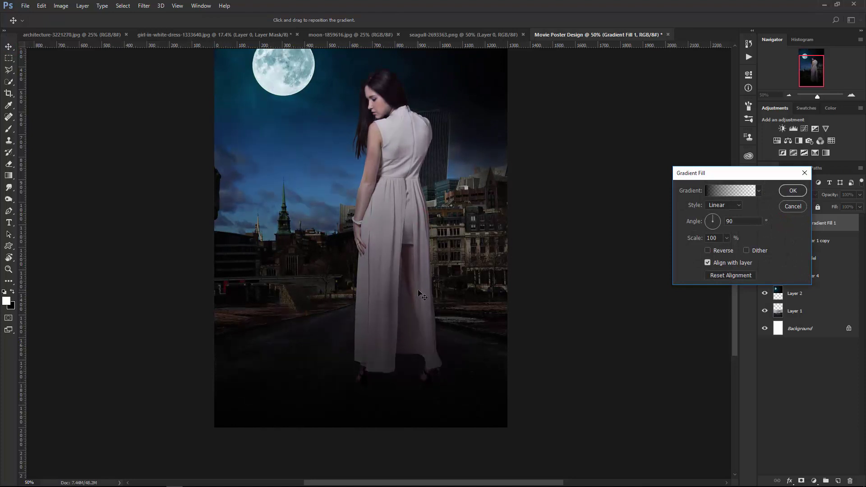
mouse_move(392, 383)
left_mouse_down()
mouse_move(394, 358)
mouse_move(396, 393)
left_mouse_up()
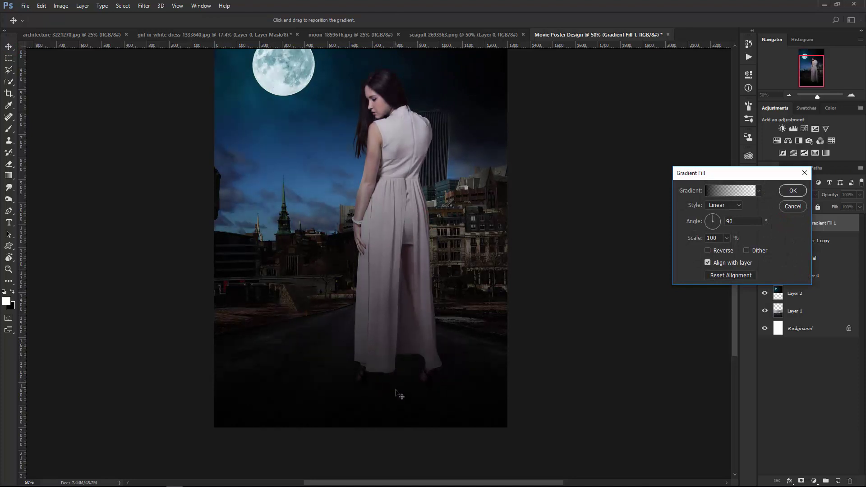
left_click(799, 190)
left_click(785, 287)
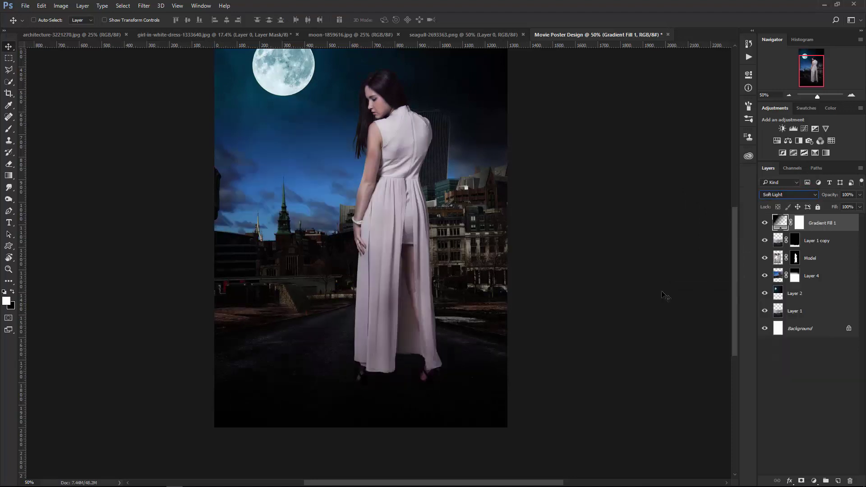
key("ctrl+minus")
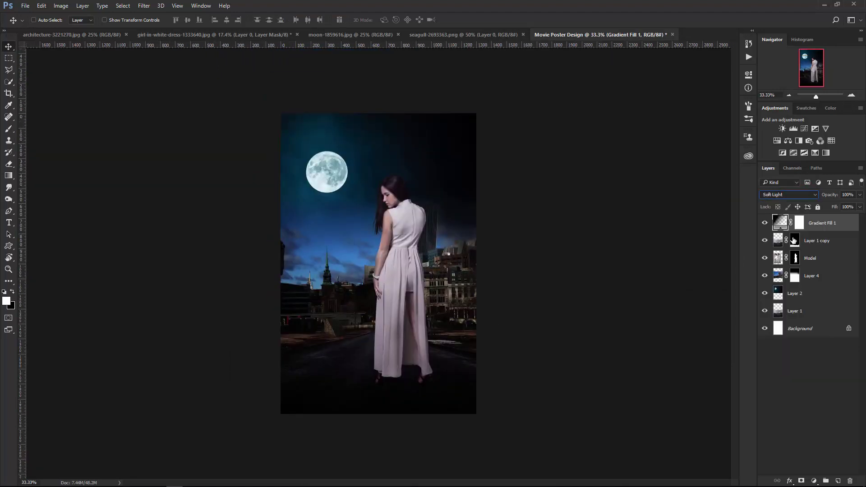
left_click(764, 223)
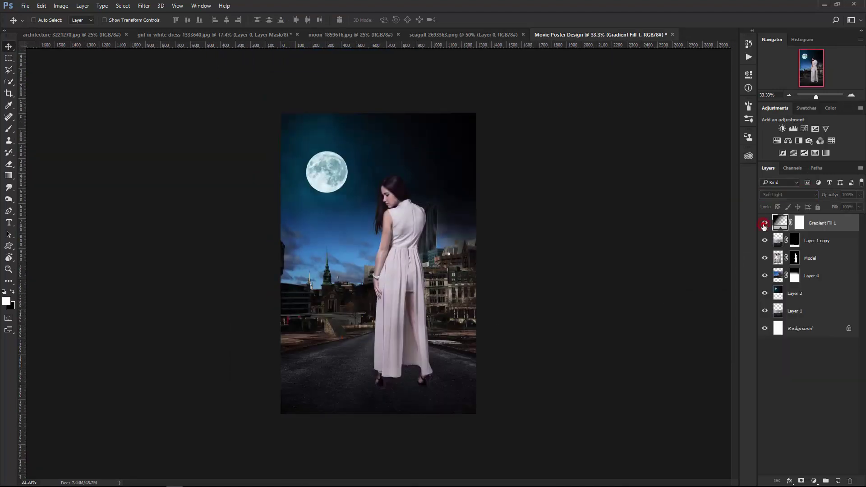
left_click(385, 271)
left_click_drag(386, 273, 420, 270)
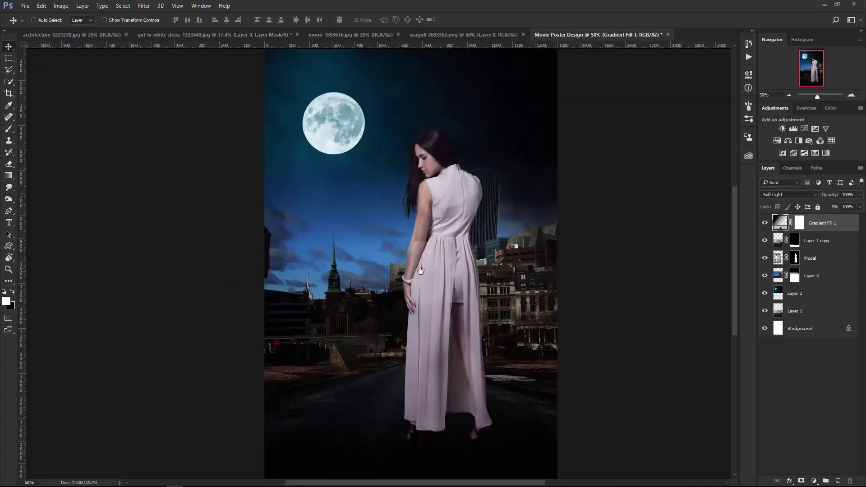
key("ctrl+minus")
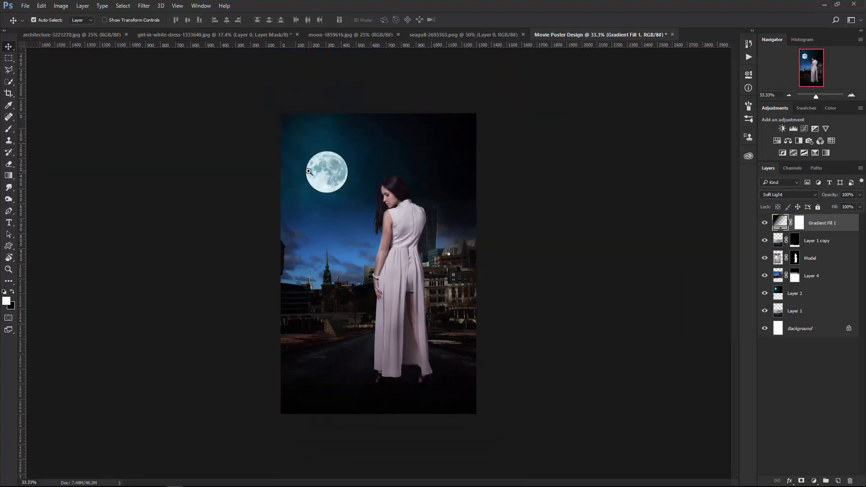
left_click(309, 171, "ctrl")
left_click(331, 166, "ctrl")
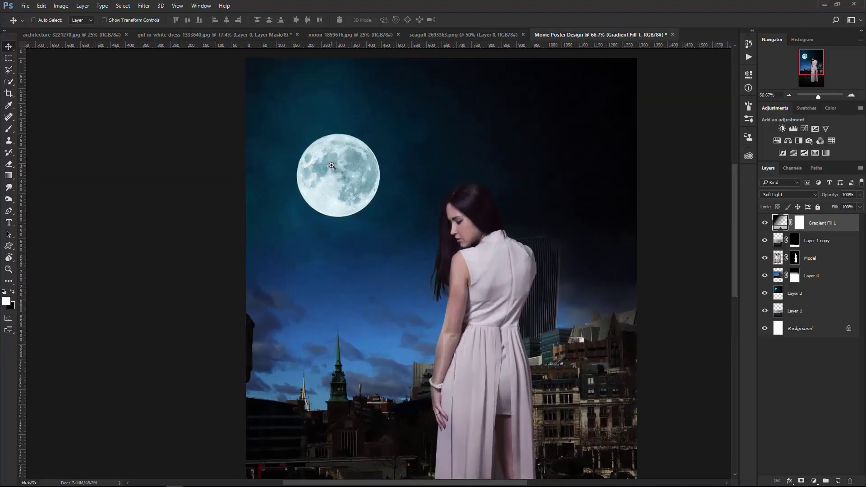
key("ctrl+minus")
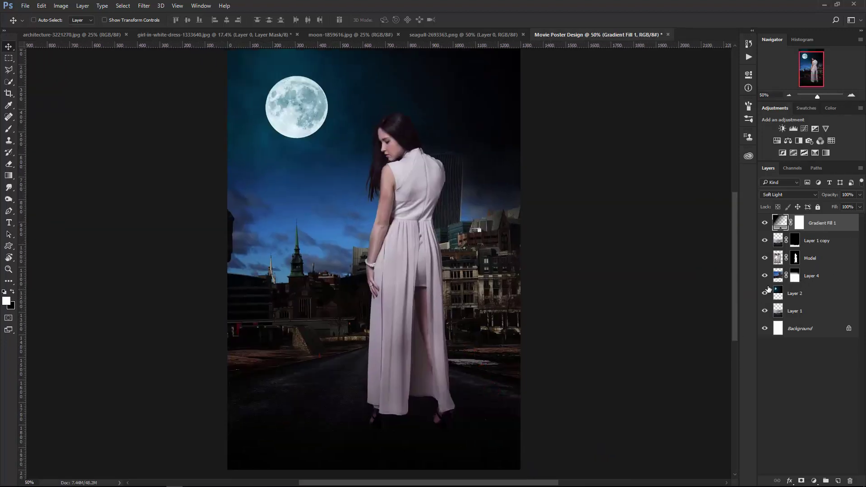
left_click(796, 294)
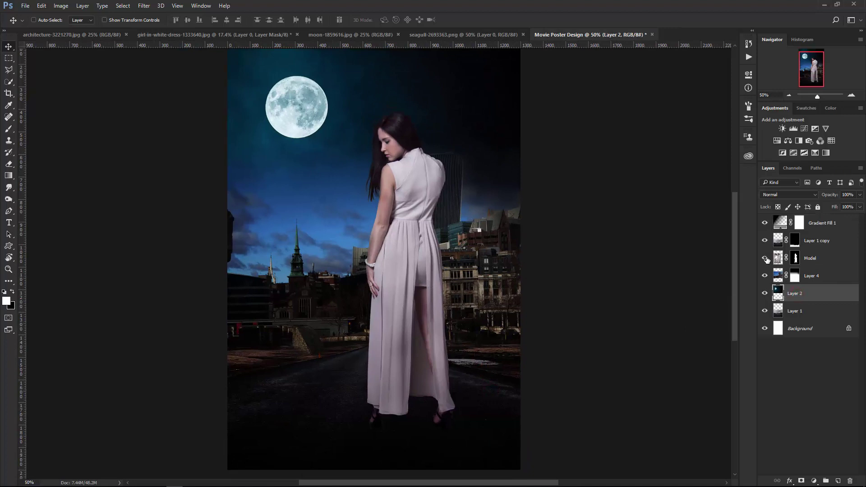
left_click(815, 275)
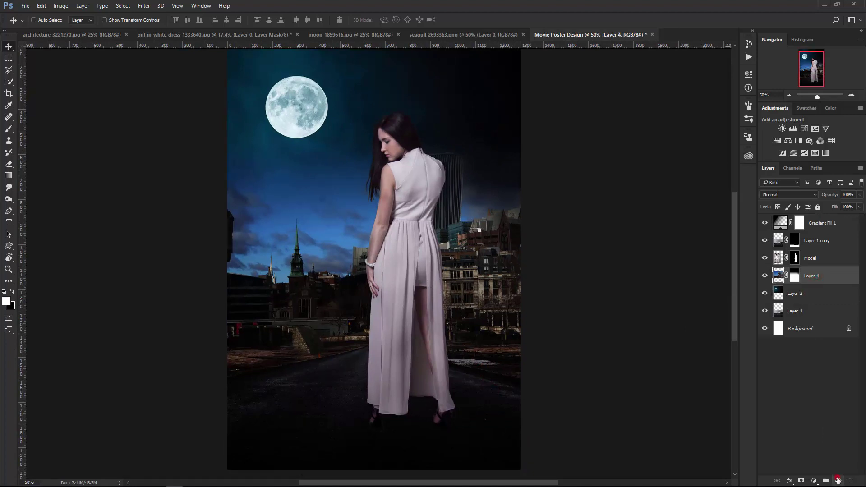
- Add a new layer above Layer 4 and set the foreground colour to cyan #00aeef
left_click(838, 480)
left_click(6, 301)
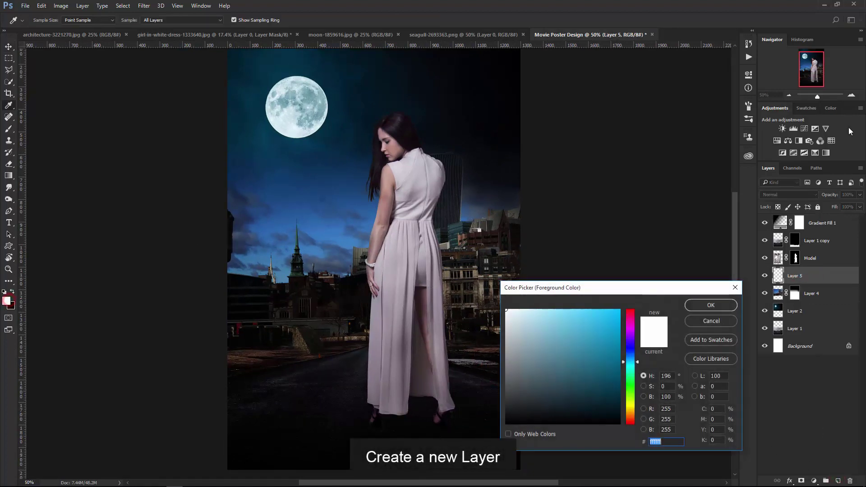
left_click(806, 109)
left_click(830, 140)
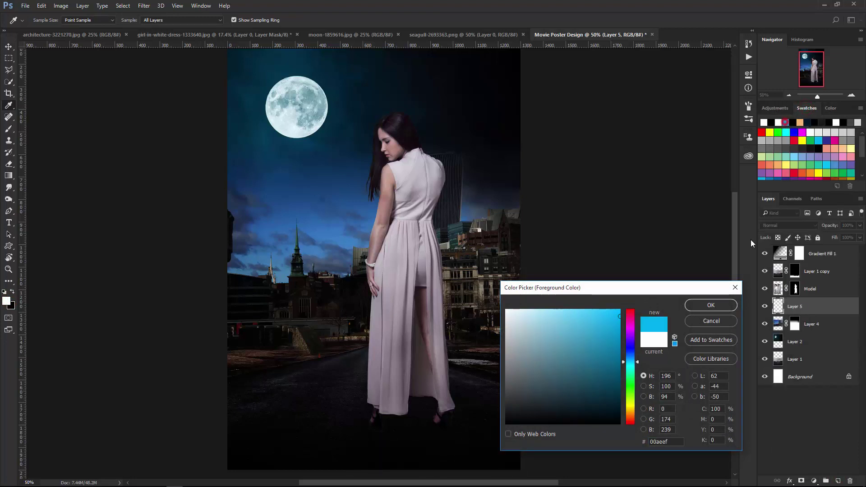
left_click(711, 305)
- Brush cyan over the moon at 100% opacity and set Layer 5 to Soft Light
key("b")
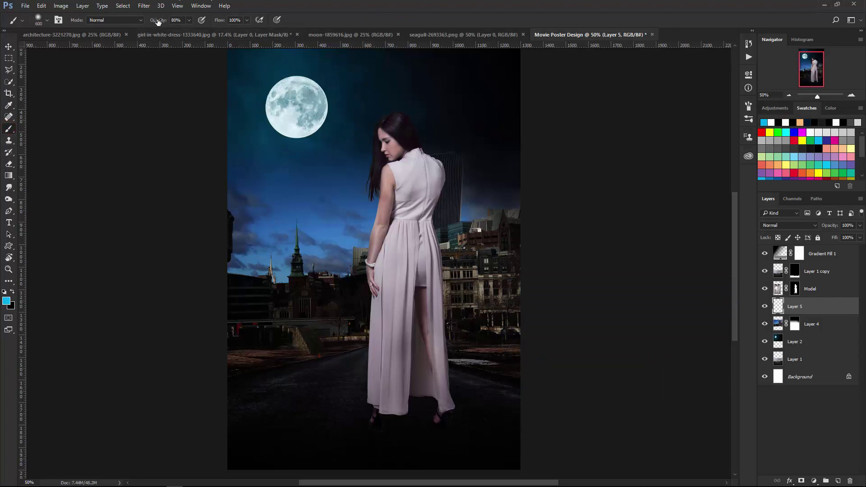
left_click_drag(158, 22, 168, 21)
left_click(294, 109)
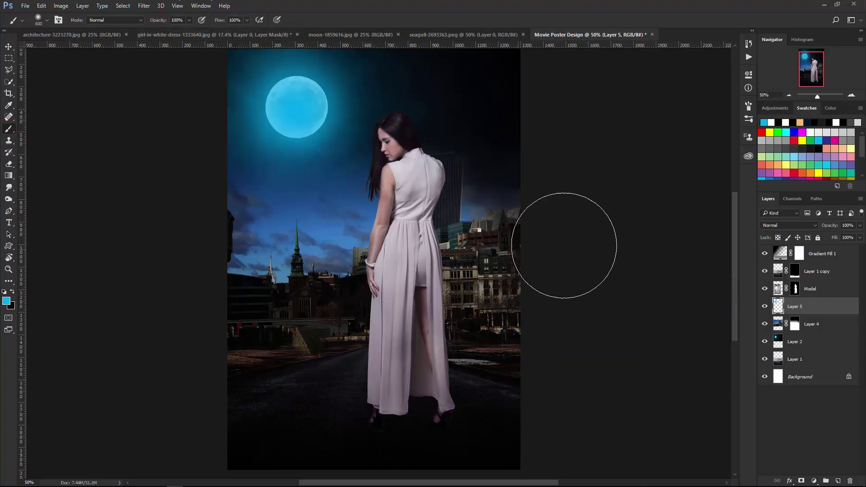
left_click(789, 225)
left_click(783, 321)
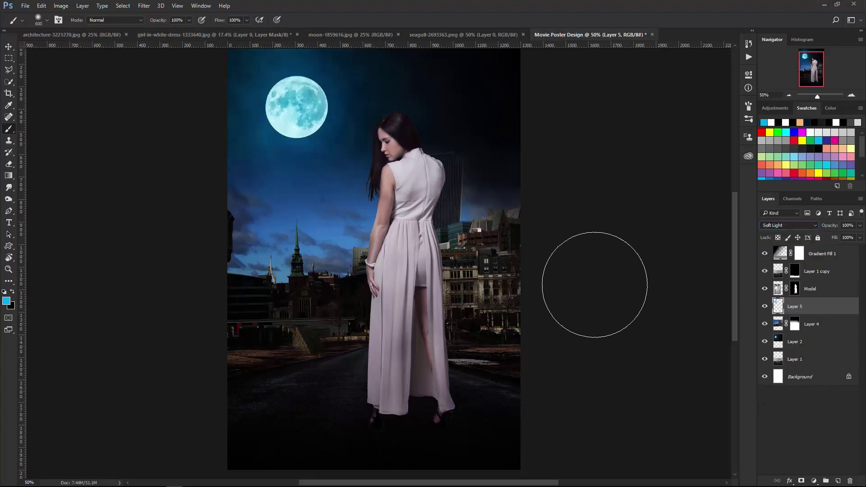
key("ctrl+minus")
left_click(9, 47)
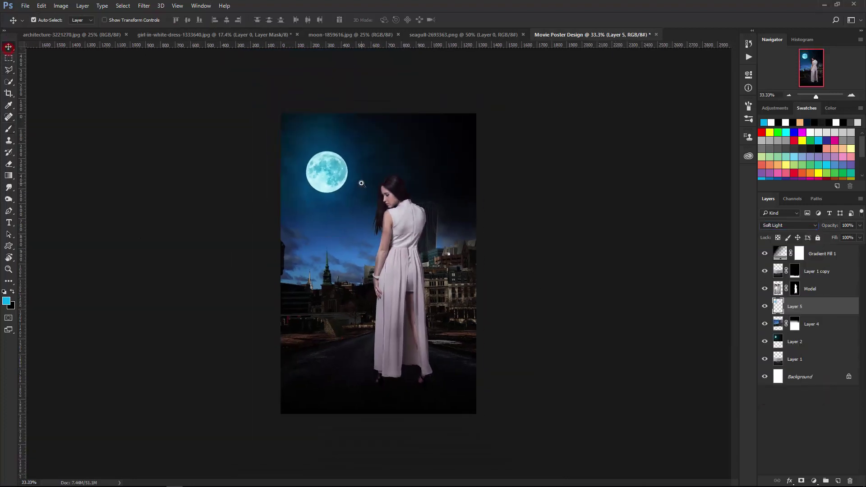
key("ctrl+plus")
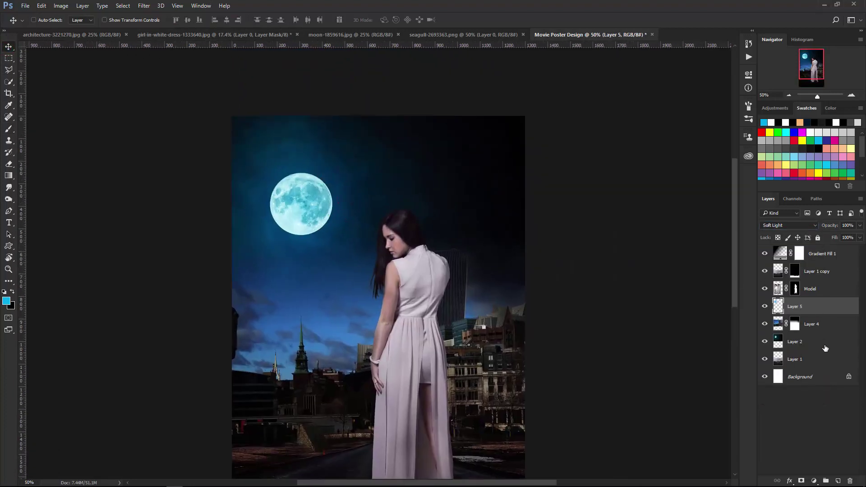
- Add a new layer and set up a cloud brush at size 1100 and 10% opacity
left_click(838, 480)
right_click(310, 222)
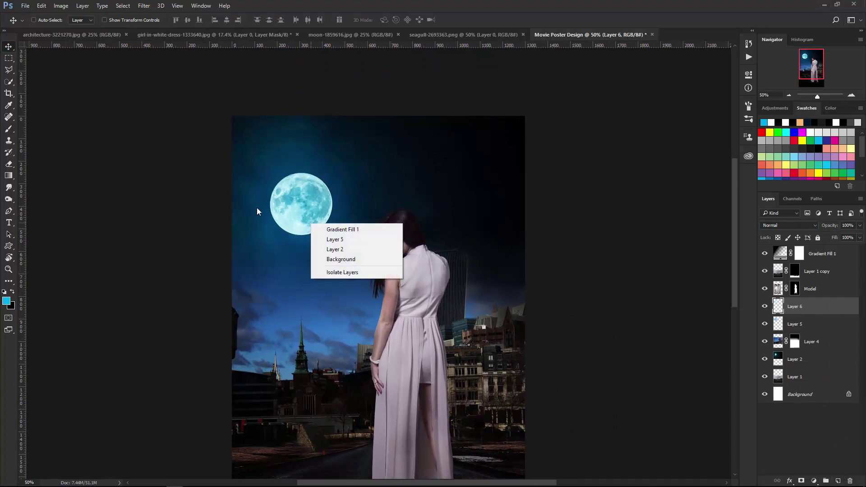
left_click(262, 208)
left_click(8, 129)
right_click(325, 251)
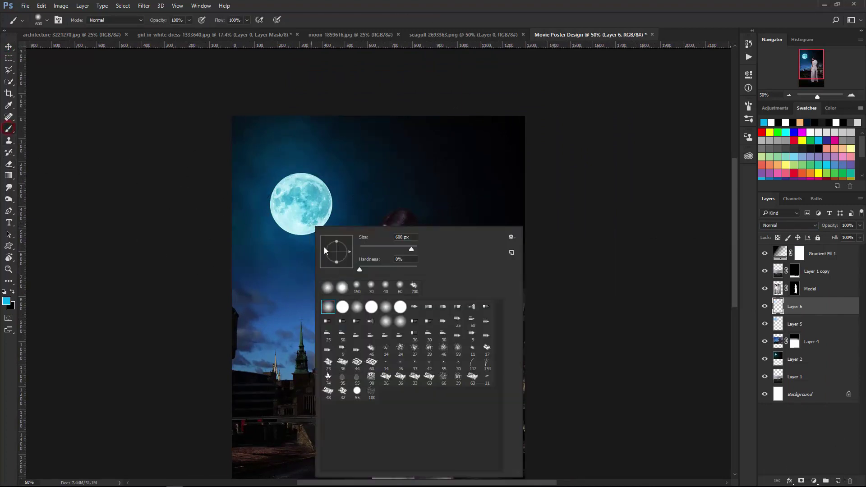
left_click(371, 350)
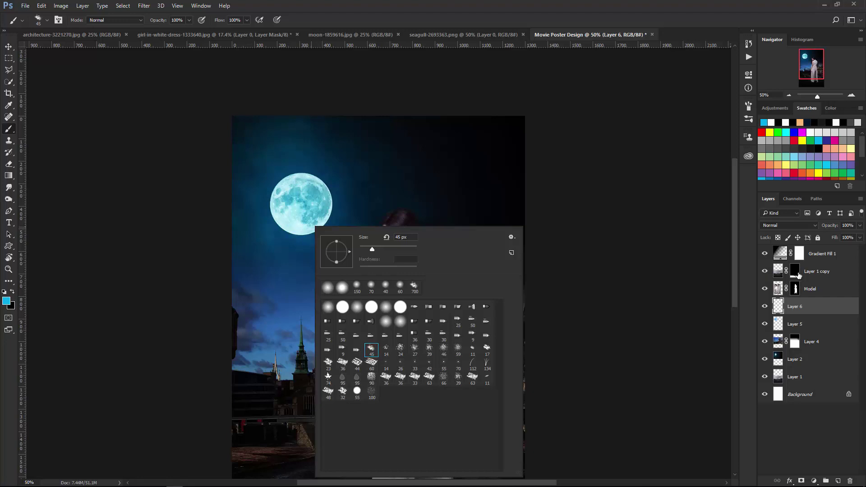
left_click(817, 307)
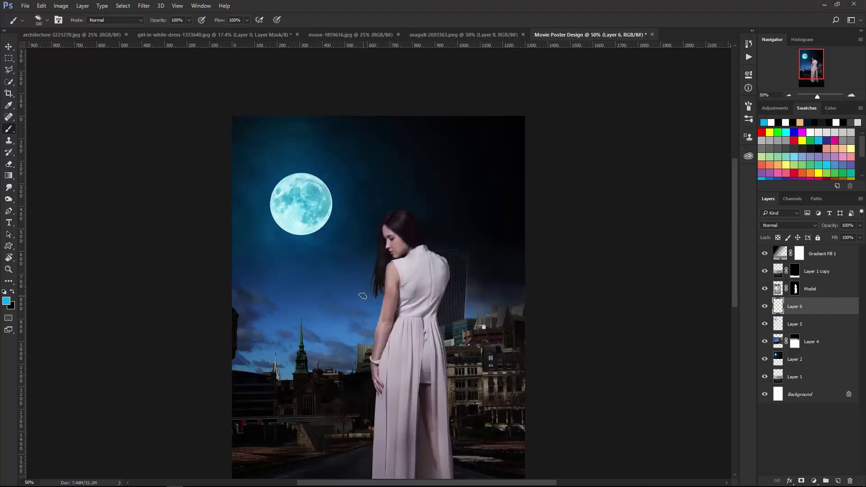
key("bracketright")
key("bracketright")
key("bracketright")
scroll(270, 325, "down", 5)
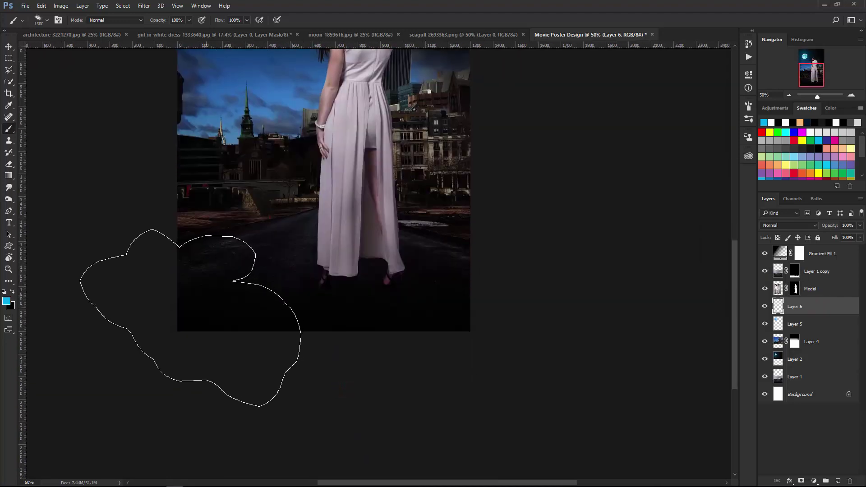
key("bracketleft")
key("bracketleft")
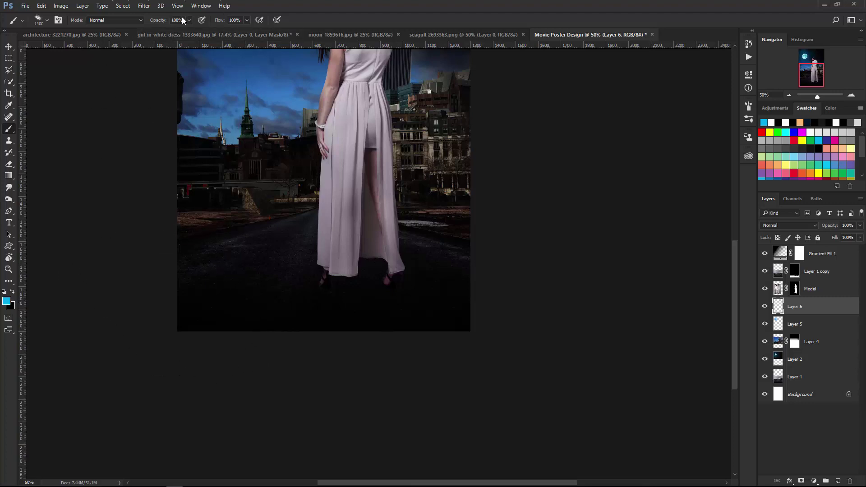
left_click(177, 20)
type("10")
key("Return")
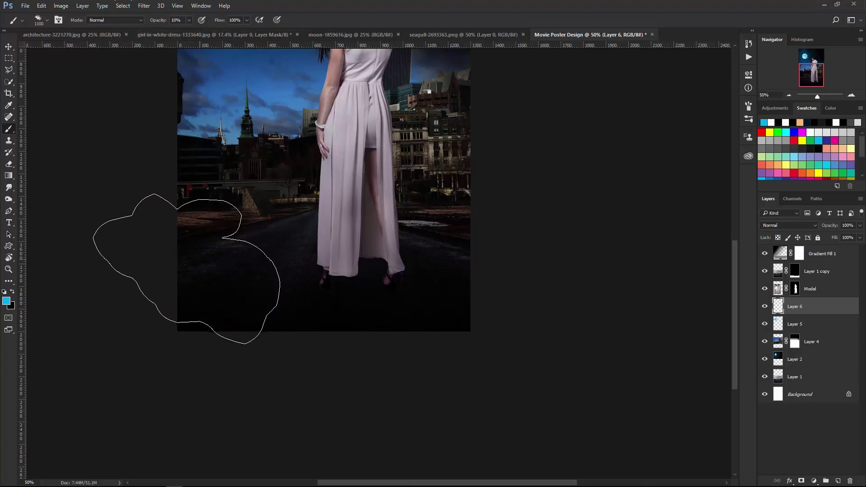
- Paint faint cyan cloud haze across the woman and city
left_click_drag(190, 253, 319, 167)
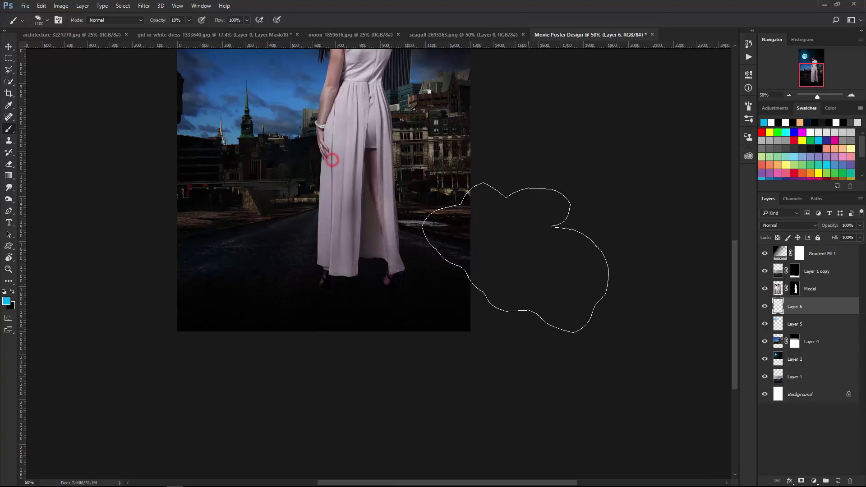
scroll(530, 309, "up", 5)
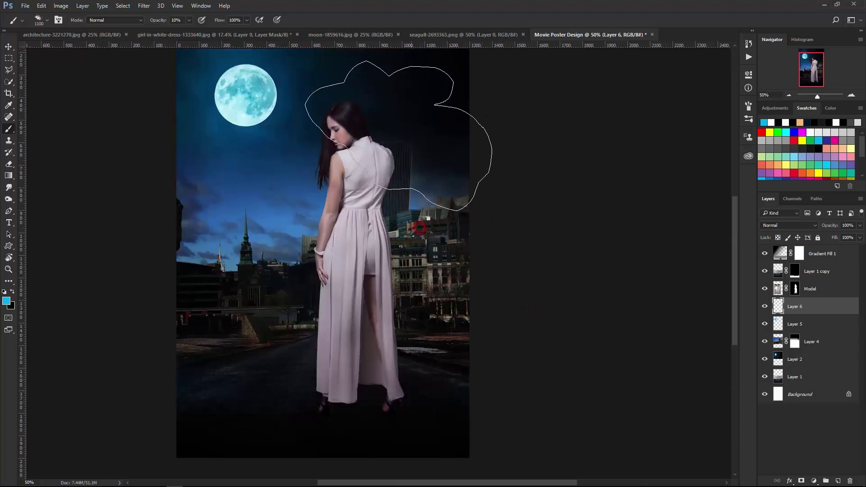
scroll(415, 180, "up", 3)
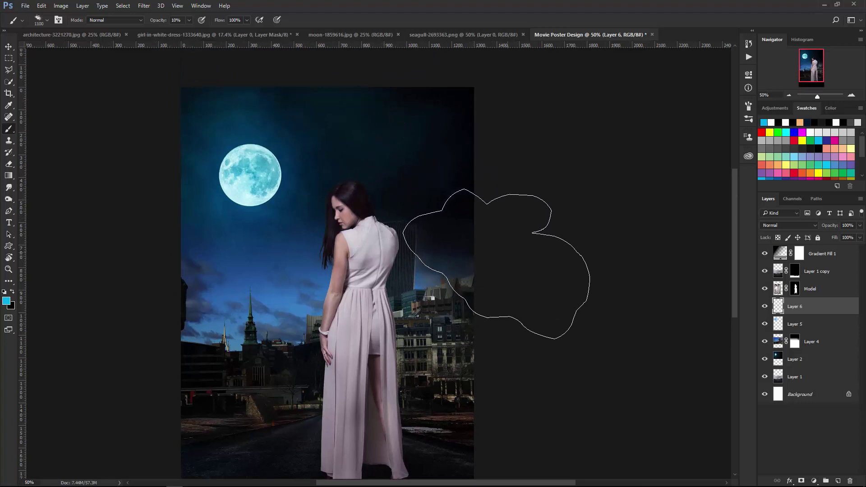
left_click_drag(398, 117, 140, 267)
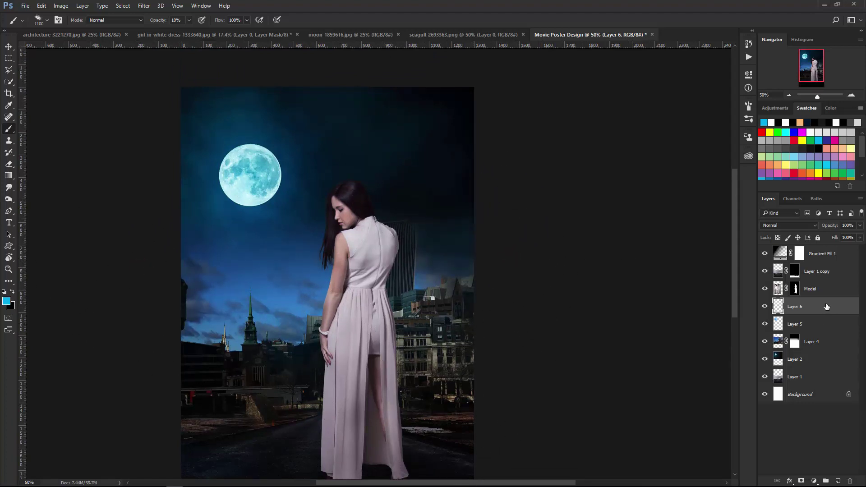
- Move Layer 6 above the Model layer and set its opacity to 50%
left_click_drag(829, 305, 833, 282)
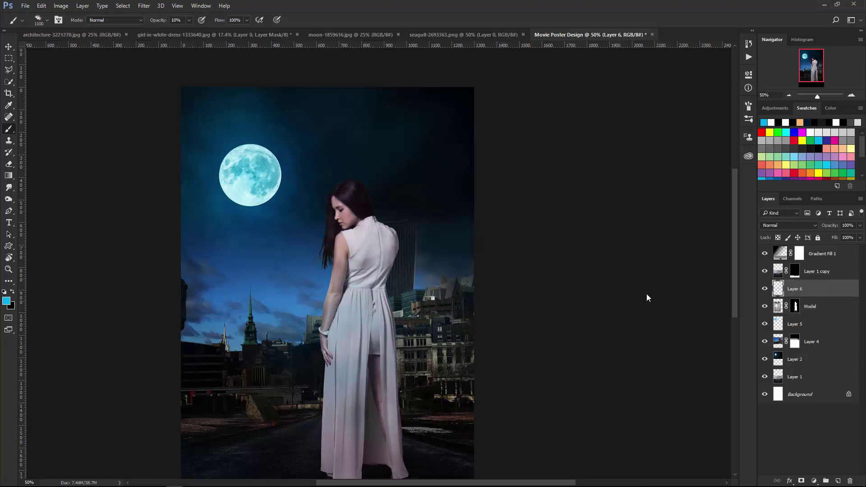
key("ctrl+minus")
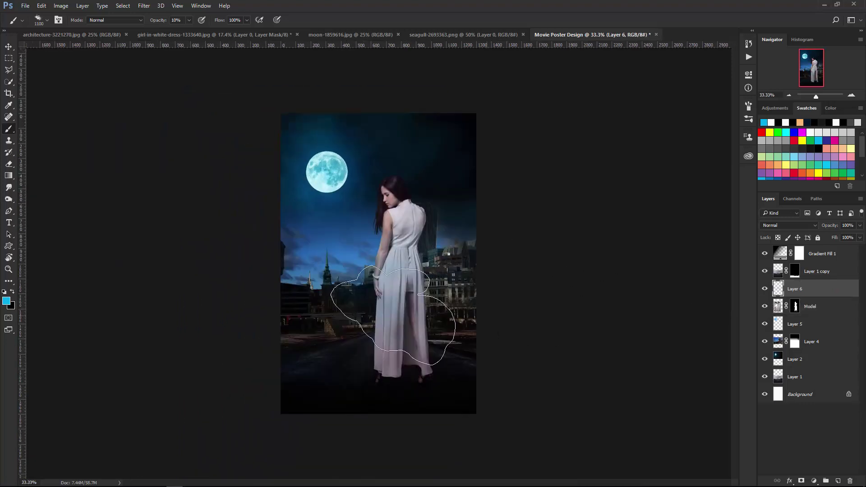
left_click(399, 228, "ctrl")
left_click(847, 225)
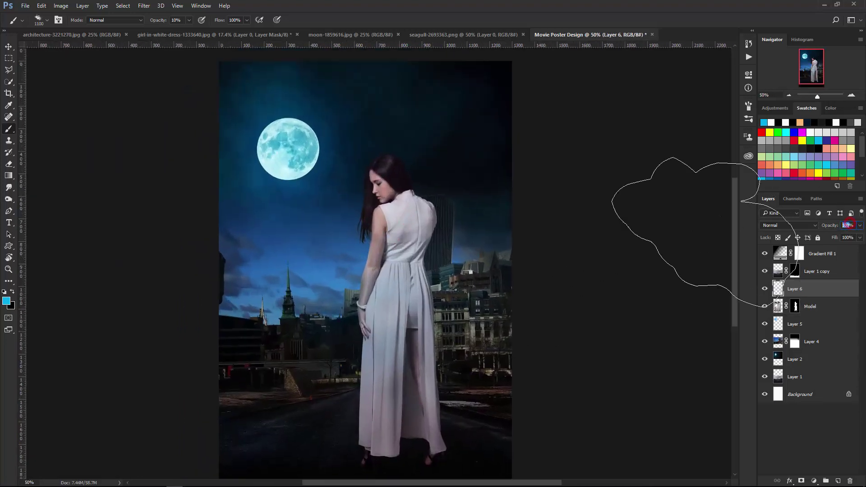
type("5")
key("ctrl+minus")
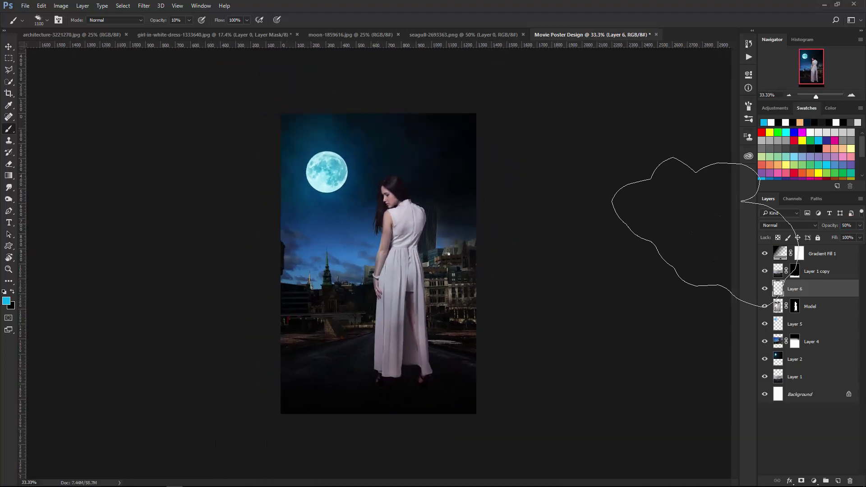
left_click(9, 46)
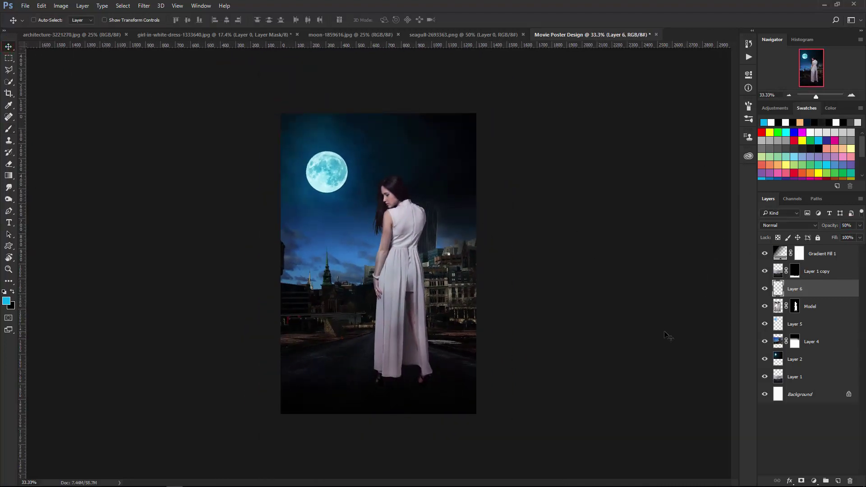
key("ctrl+plus")
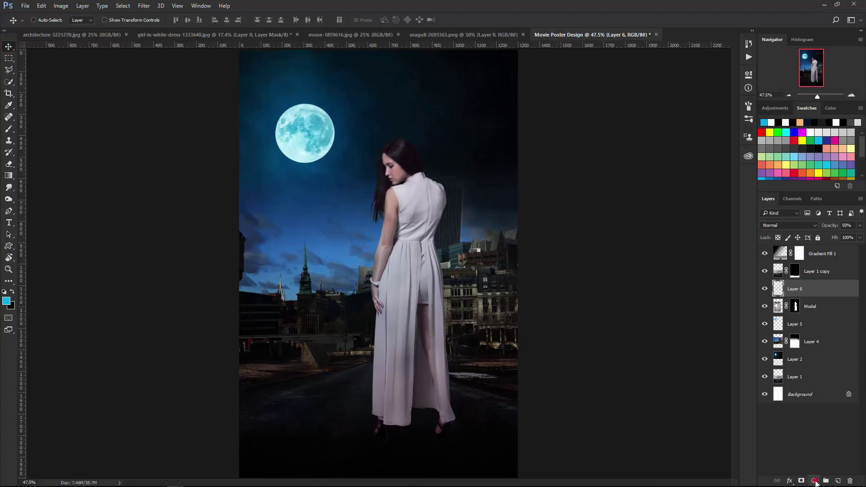
- Add a FuturisticBleak.3DL Color Lookup layer set to Soft Light at 30% opacity
left_click(814, 480)
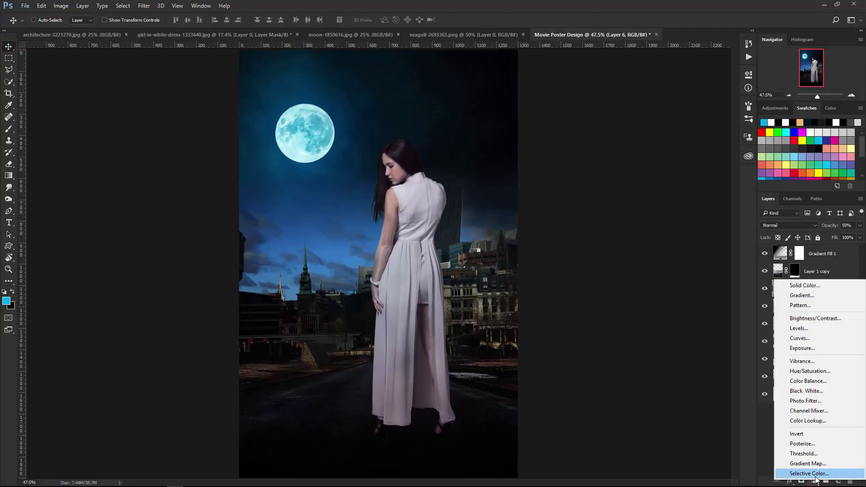
left_click(807, 420)
left_click(704, 100)
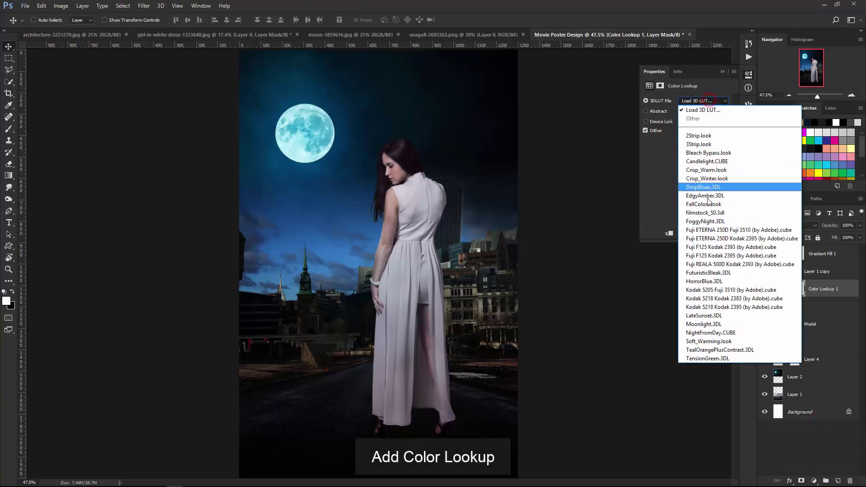
left_click(711, 273)
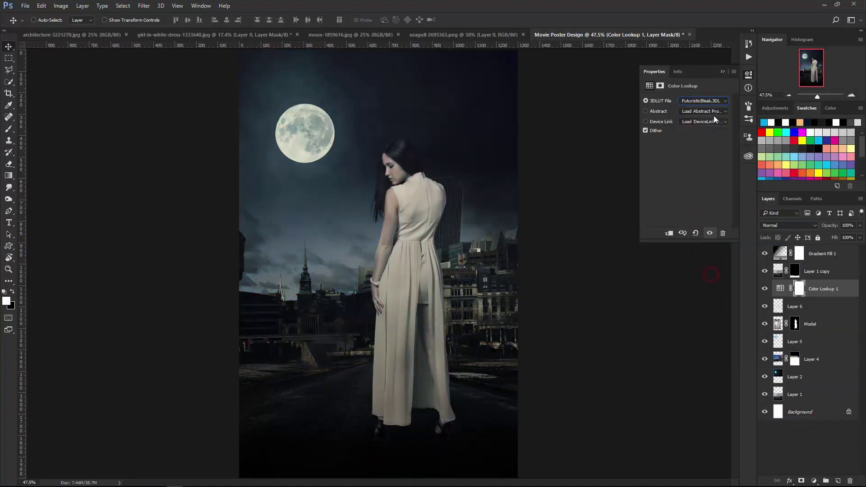
left_click(723, 72)
left_click(788, 225)
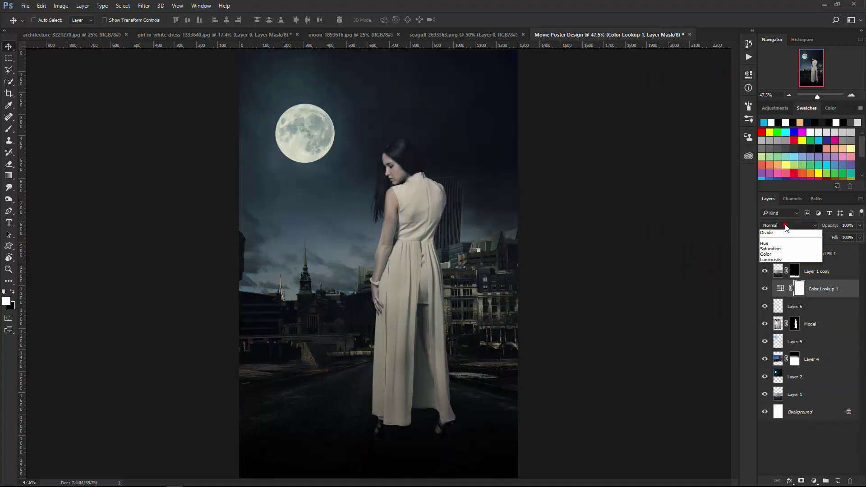
left_click(787, 316)
left_click(852, 225)
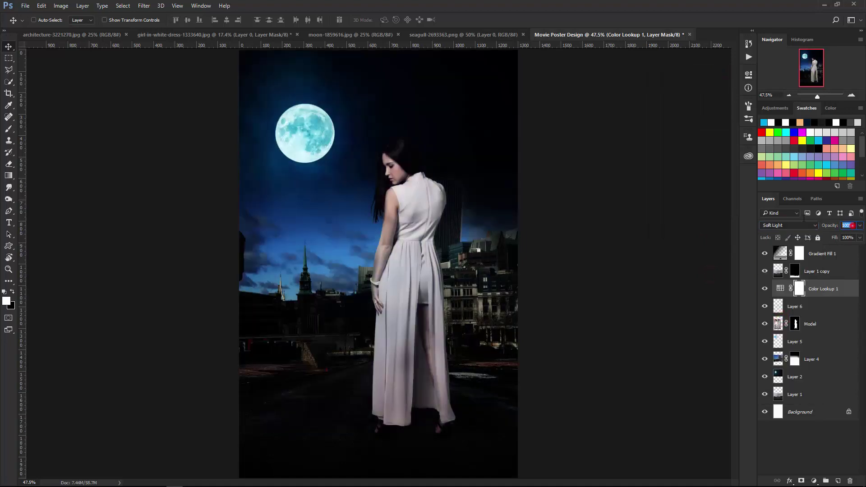
type("30")
key("Return")
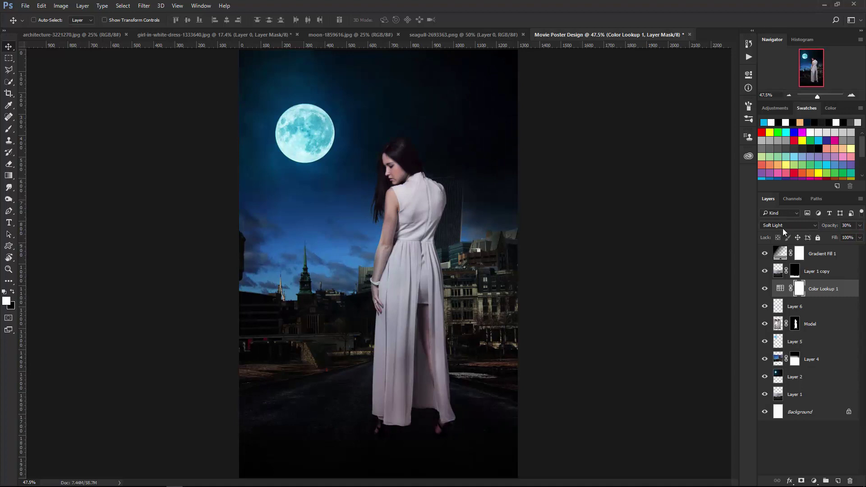
- Add a Color Balance layer shifting the midtones +10 green and +6 blue
left_click(814, 481)
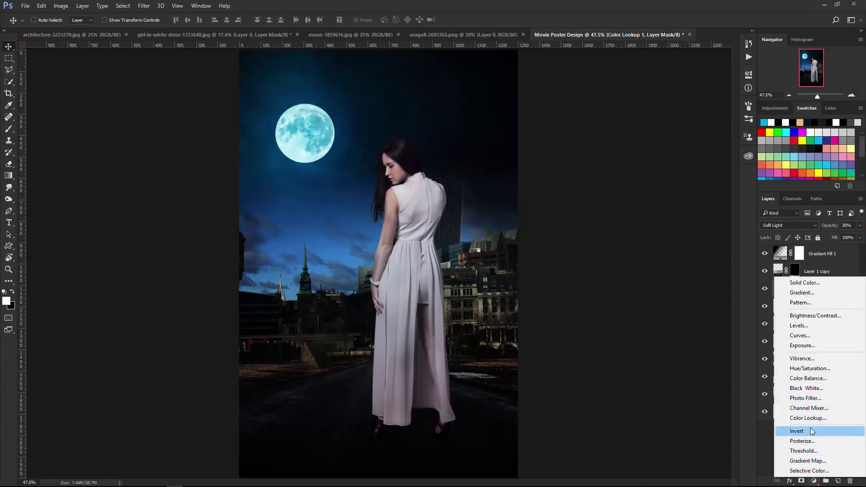
left_click(818, 380)
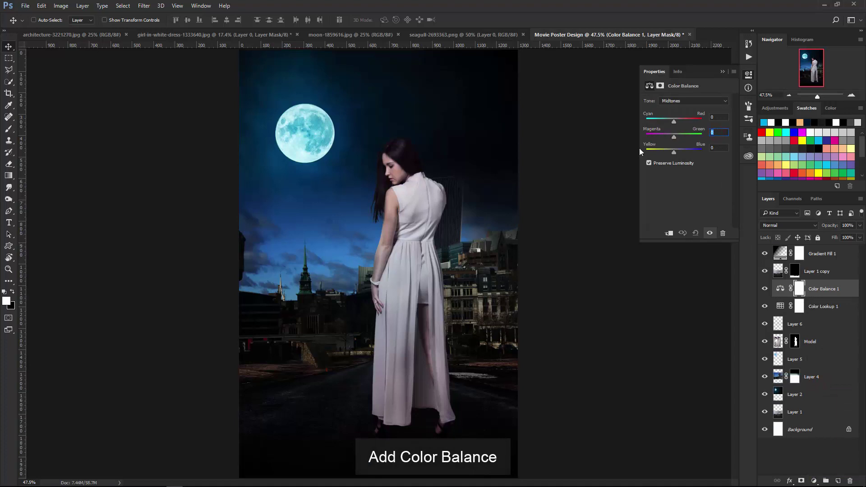
type("10")
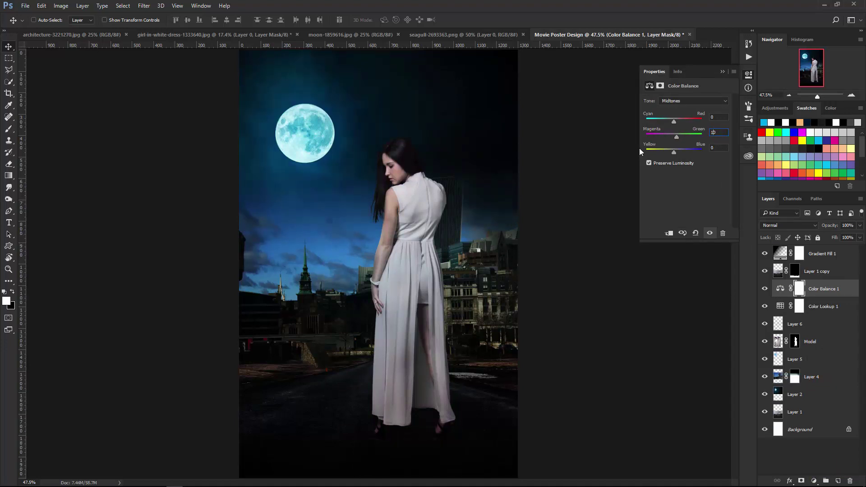
key("Return")
left_click(713, 147)
left_click(723, 72)
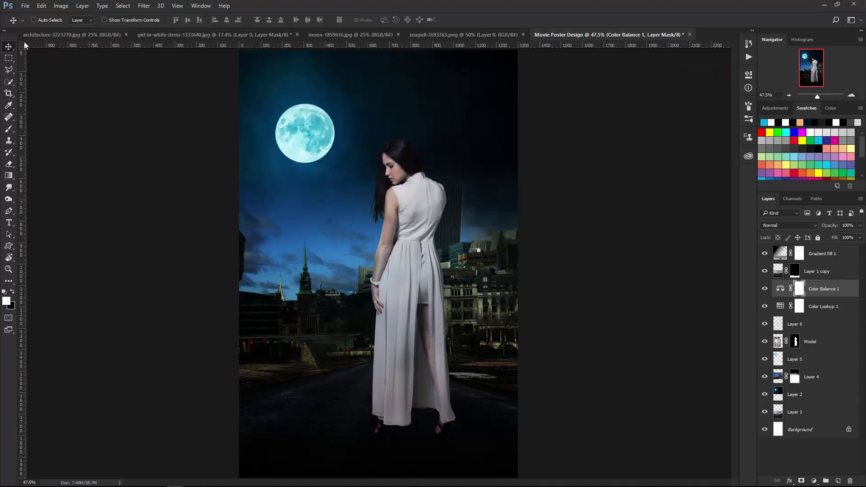
- Bring the seagull into the poster behind the woman and scale it down to a small bird
left_click(448, 35)
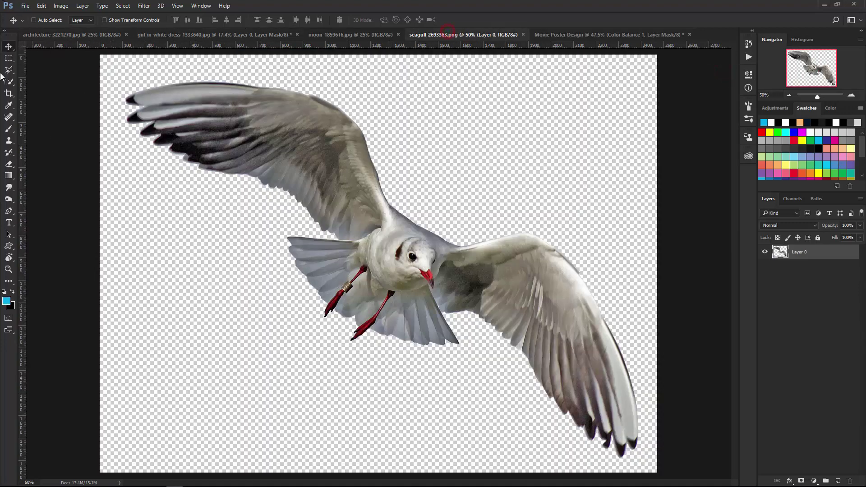
mouse_move(429, 256)
left_mouse_down()
mouse_move(564, 32)
mouse_move(388, 306)
left_mouse_up()
key("ctrl+minus")
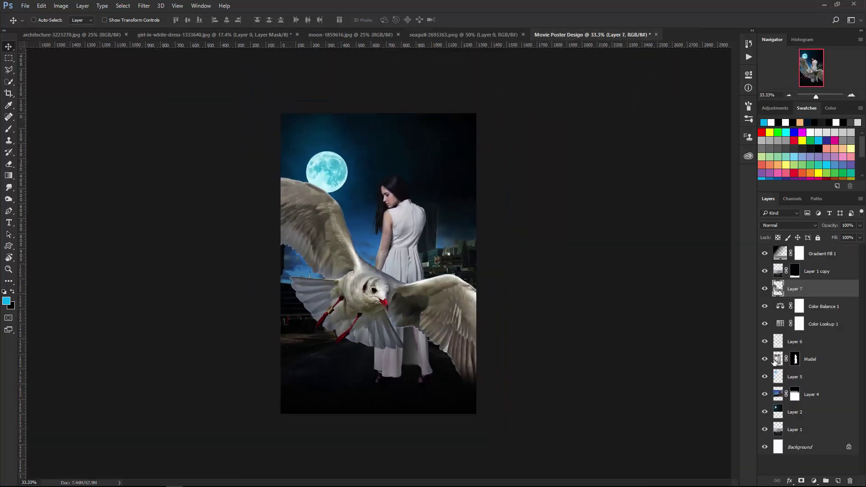
left_click_drag(813, 292, 816, 367)
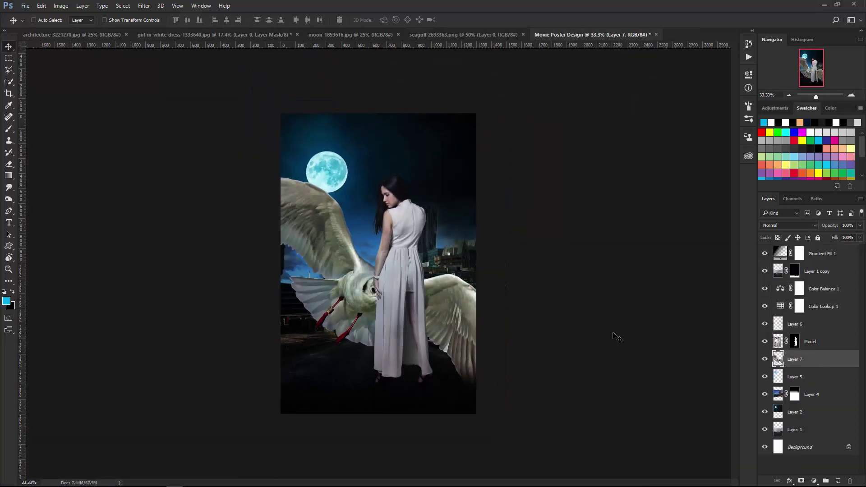
key("ctrl+t")
mouse_move(525, 422)
left_mouse_down()
mouse_move(388, 342)
mouse_move(353, 244)
mouse_move(327, 224)
left_mouse_up()
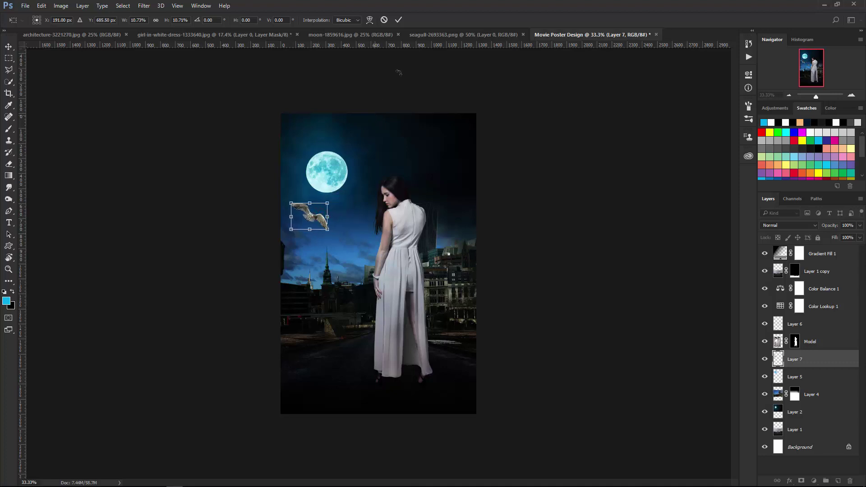
left_click(398, 19)
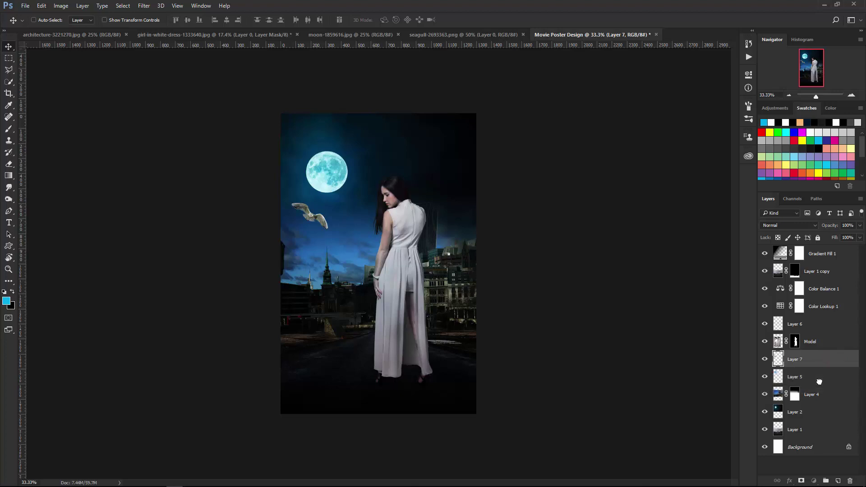
- Set the seagull layer to Multiply to darken it and settle its layer order near Layer 5
left_click_drag(819, 382, 819, 382)
scroll(349, 221, "up", 1)
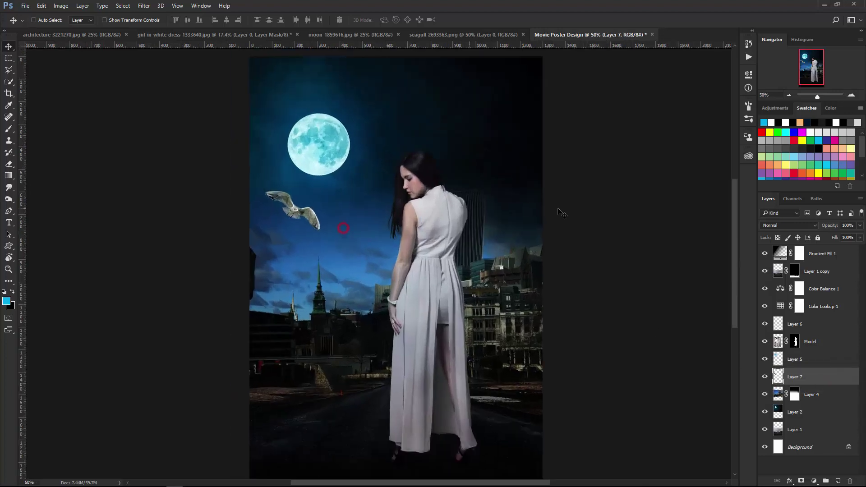
left_click(807, 225)
left_click(774, 253)
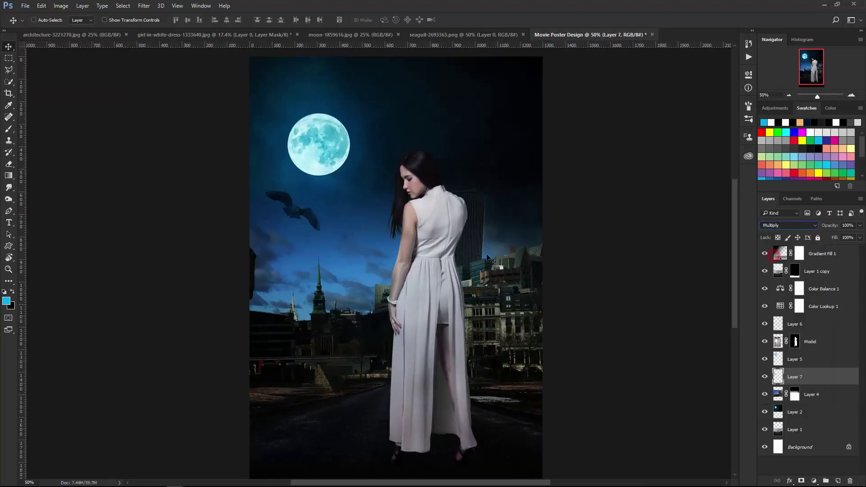
key("ctrl+minus")
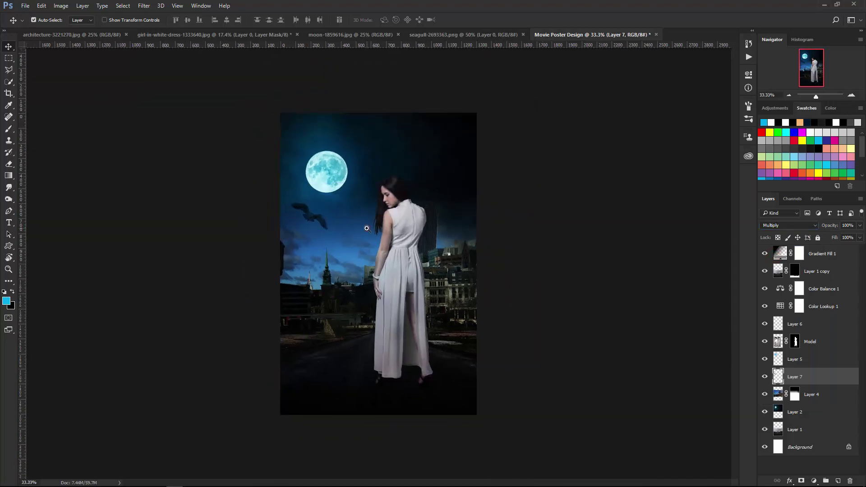
key("ctrl+plus")
mouse_move(821, 371)
left_mouse_down()
mouse_move(819, 350)
mouse_move(804, 382)
left_mouse_up()
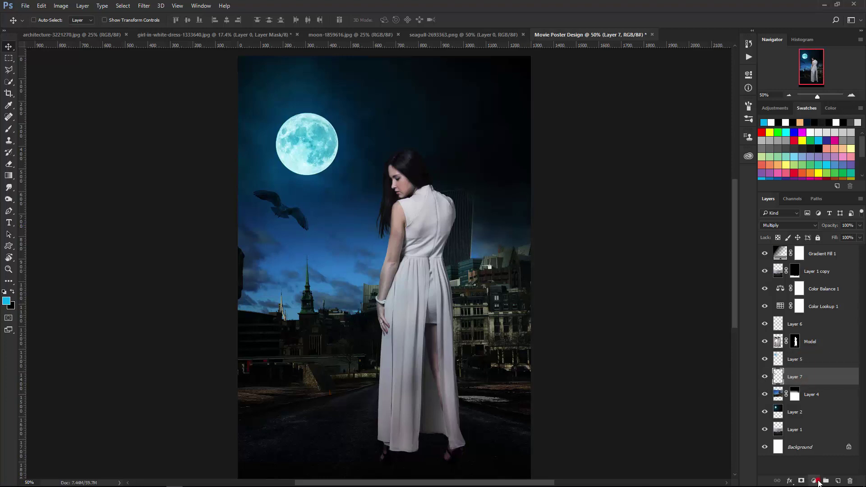
- Add a Hue/Saturation adjustment layer with a small saturation increase
left_click(814, 480)
left_click(812, 370)
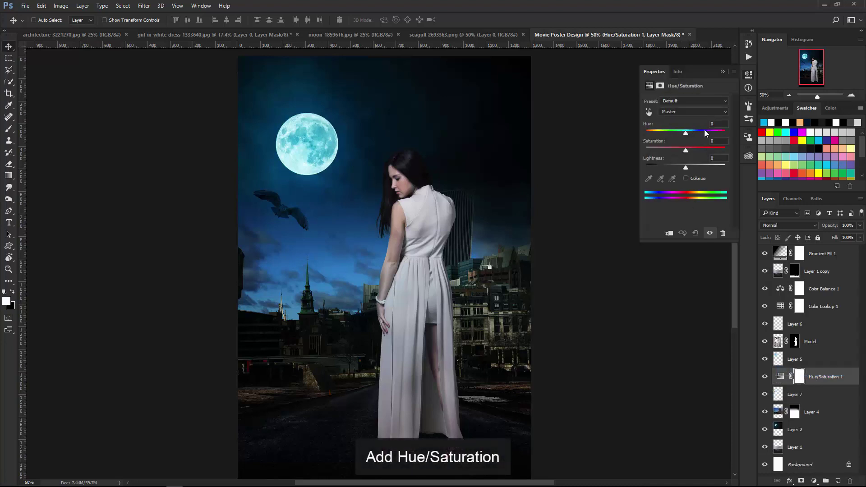
left_click(716, 141)
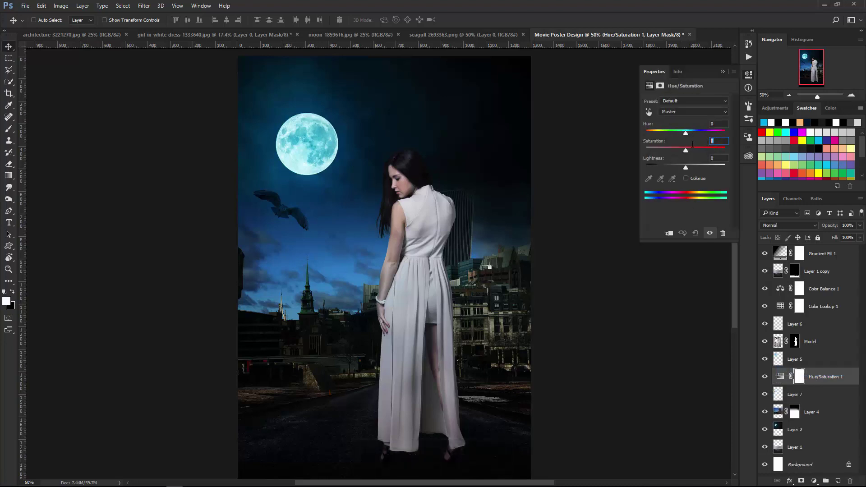
type("-1")
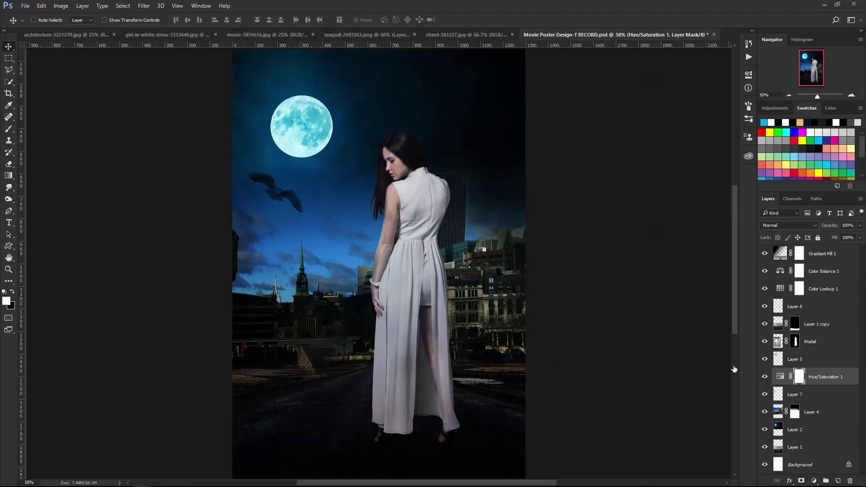
- Apply a 1.0-pixel Gaussian Blur to the city image on Layer 4
left_click(777, 411)
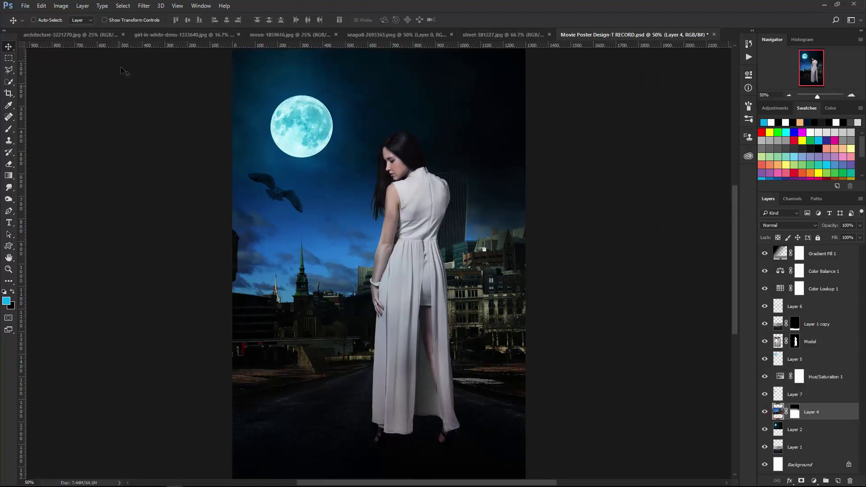
left_click(144, 5)
mouse_move(149, 105)
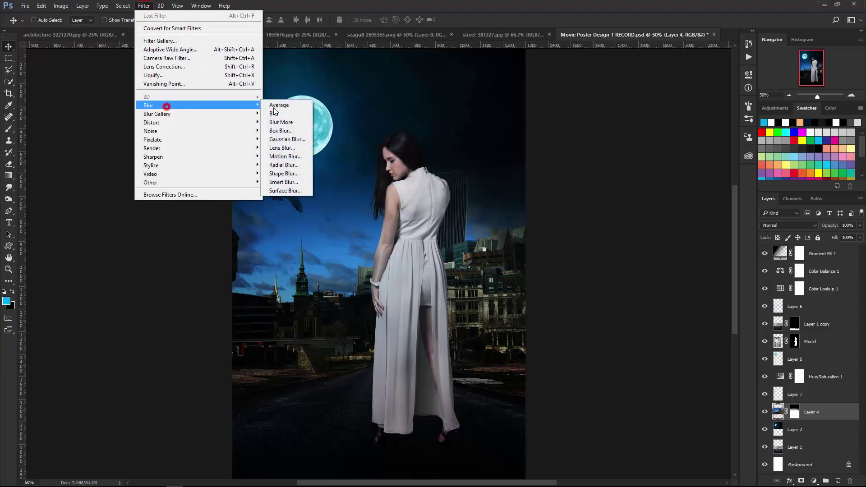
left_click(309, 142)
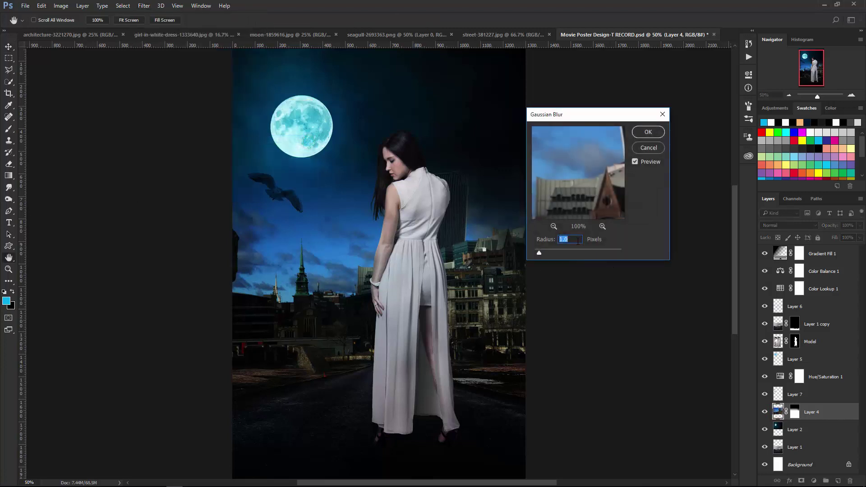
left_click(648, 131)
- Move Gradient Fill 1 below Color Lookup 1 and hide the panels to show only the poster
key("v")
left_click(841, 250)
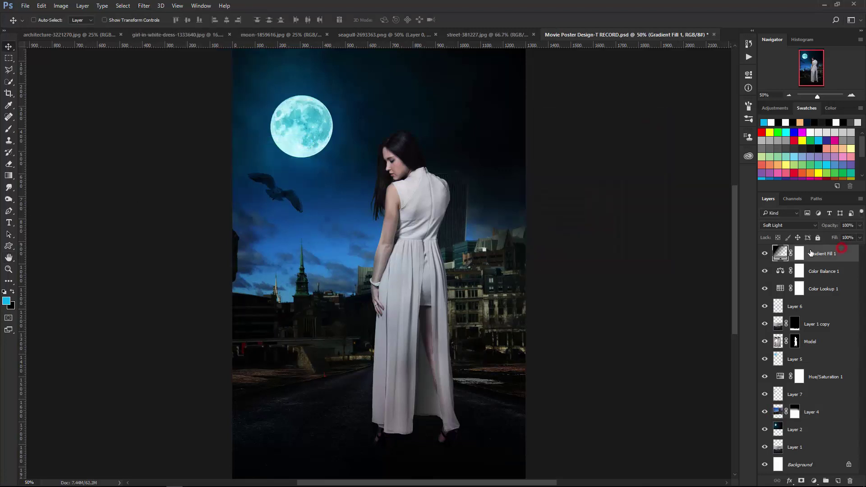
left_click_drag(810, 253, 821, 302)
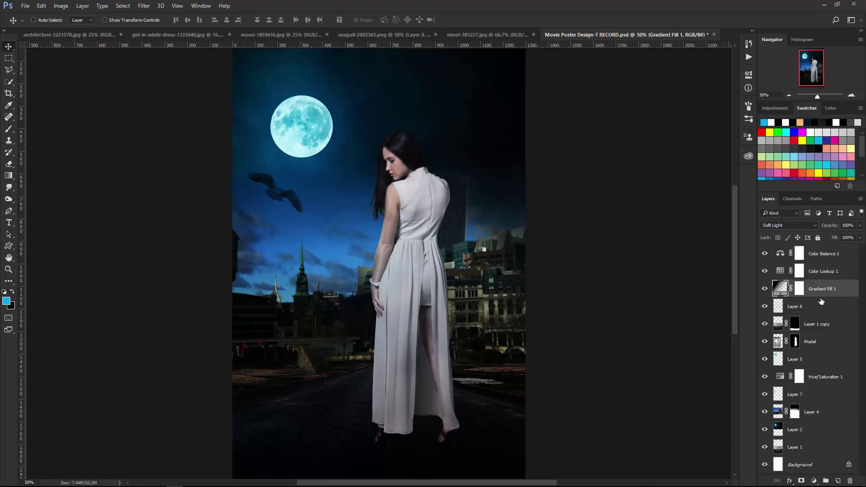
key("Tab")
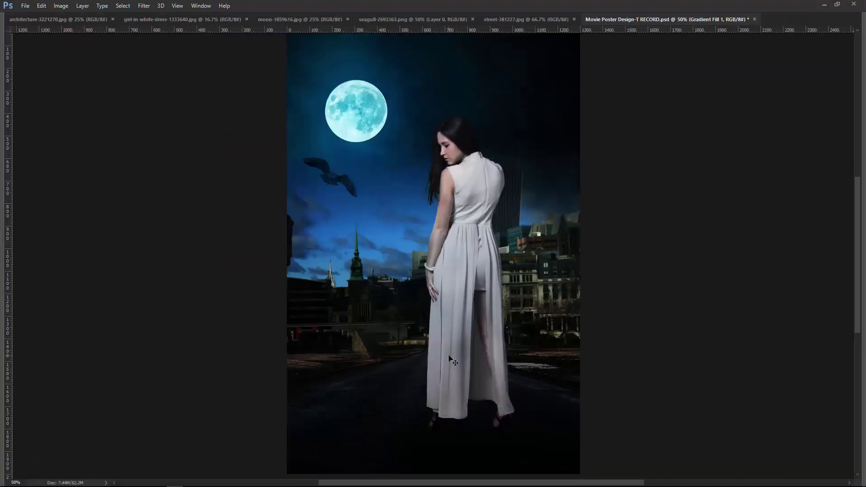